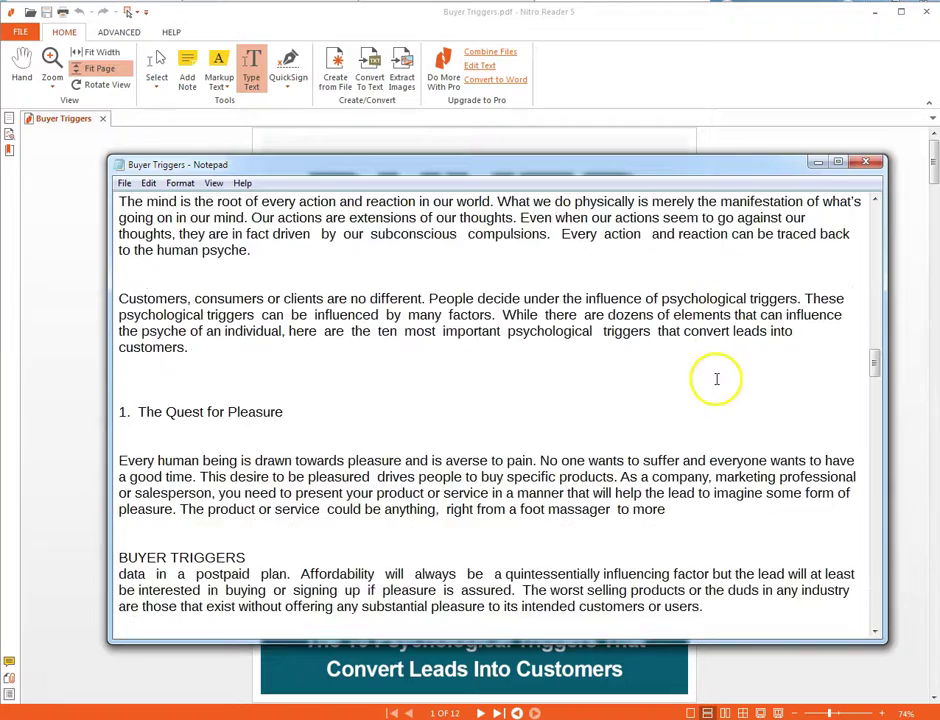
- Skim the extracted Buyer Triggers text, close its Notepad window, and close the Nitro website
scroll(716, 378, down, 10)
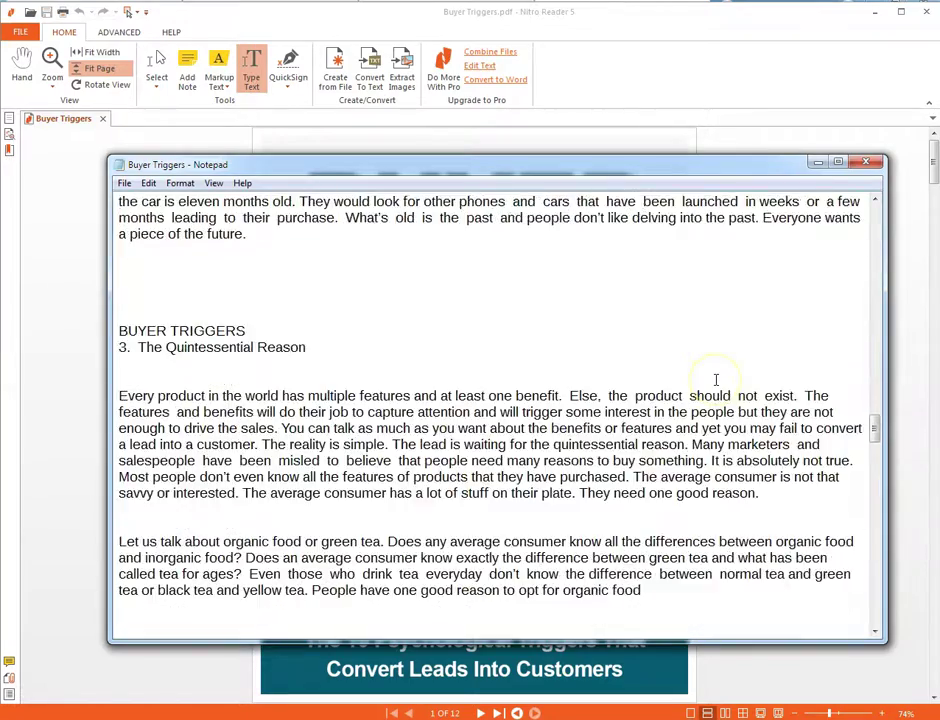
scroll(710, 376, down, 12)
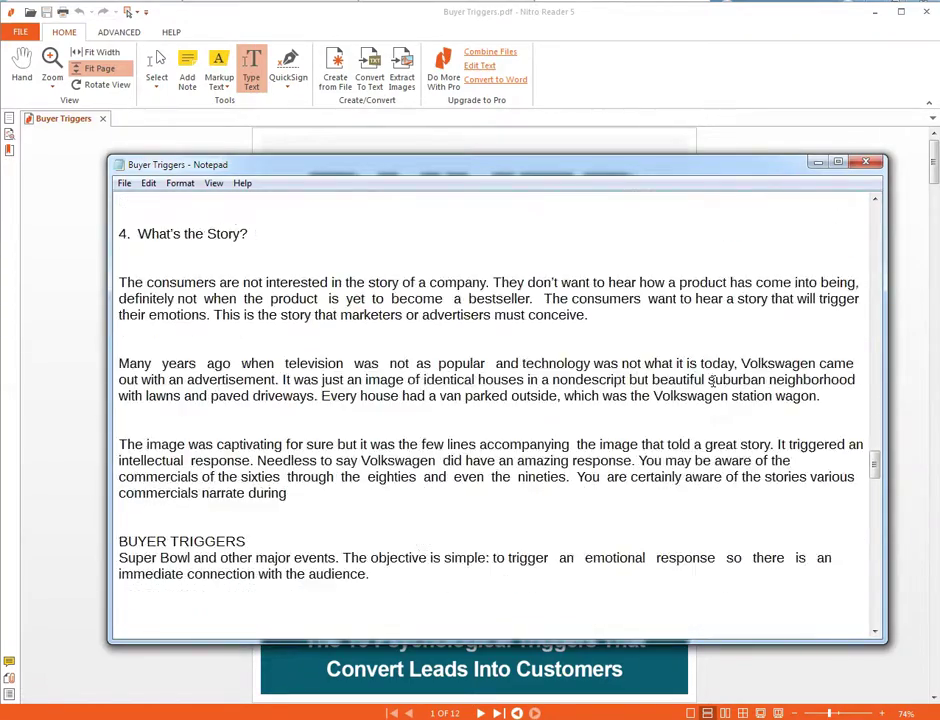
scroll(776, 220, up, 6)
click(862, 165)
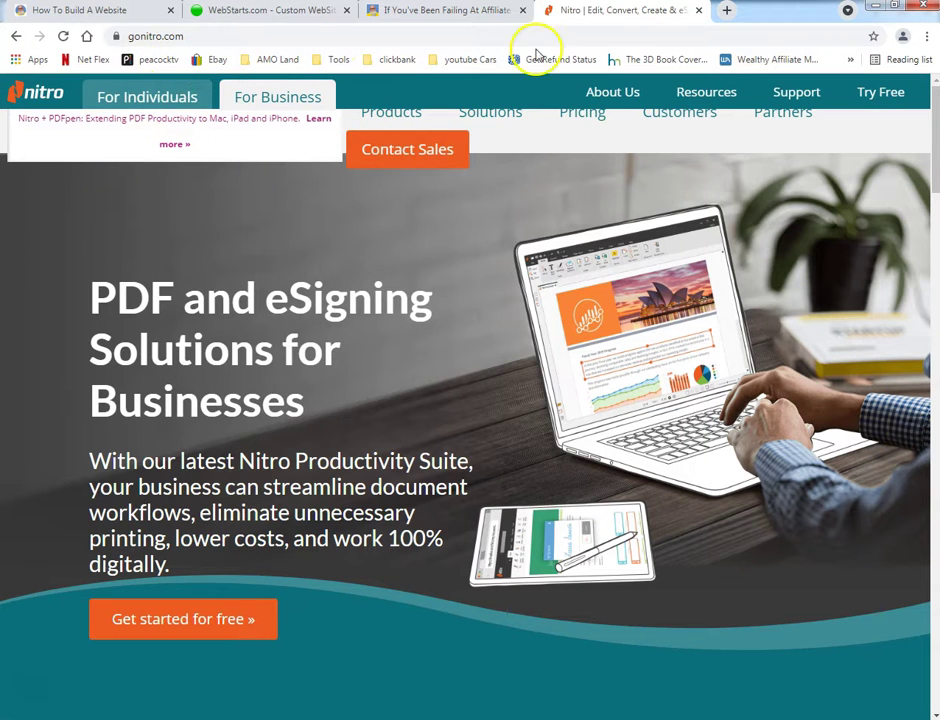
click(698, 10)
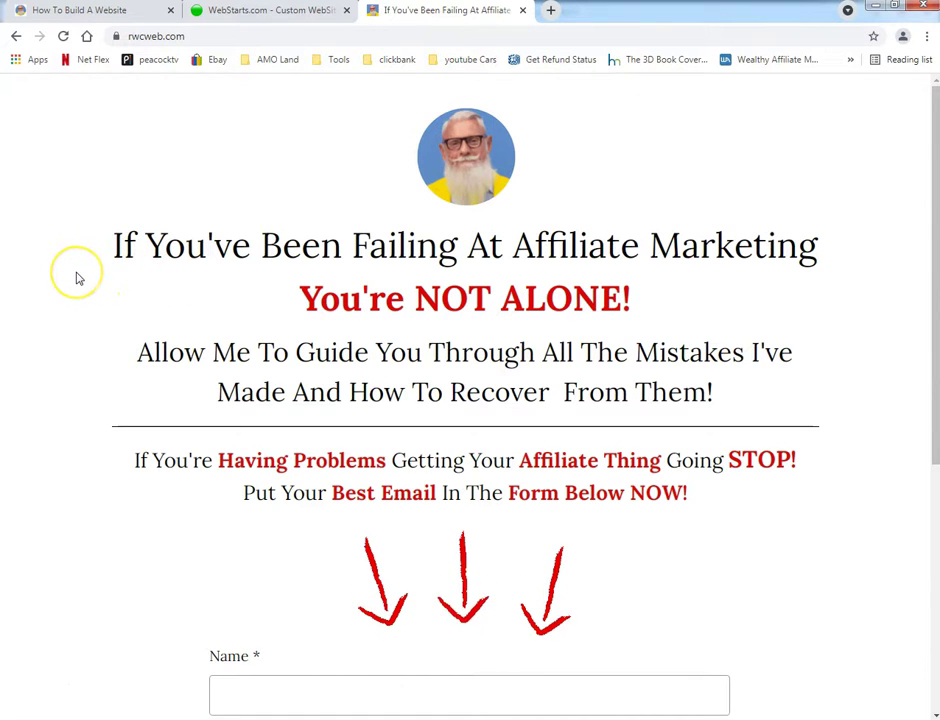
- Examine the name and email sign-up form on the rwcweb.com landing page
scroll(75, 280, down, 3)
scroll(78, 284, down, 2)
scroll(80, 285, up, 1)
scroll(84, 288, down, 1)
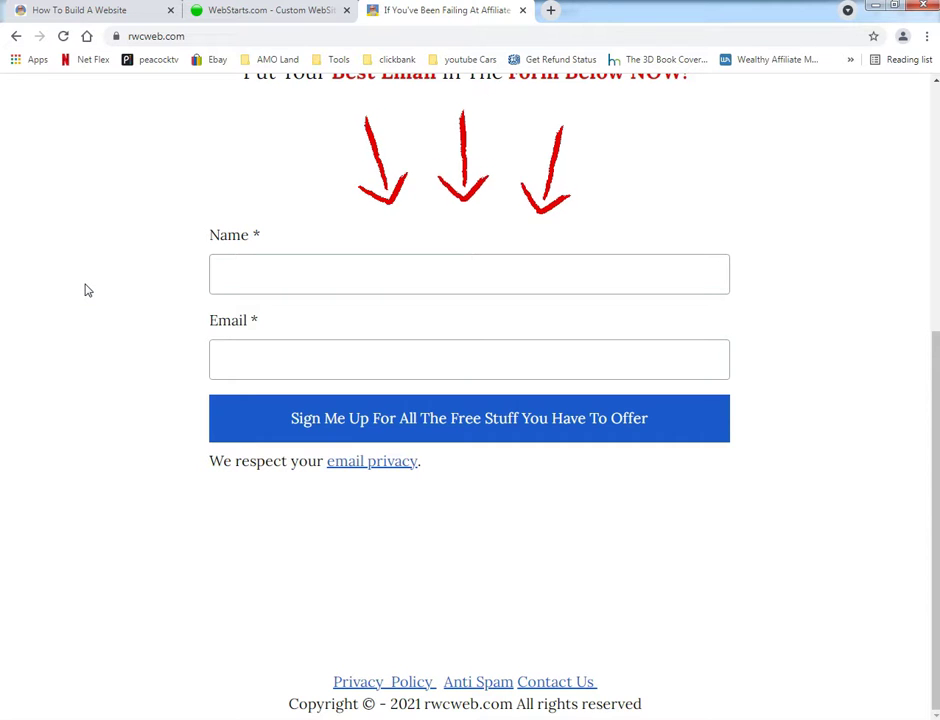
- Compare the "How To Start a Blog For Profit" notes in Notepad with the blog section on the published home page
click(189, 457)
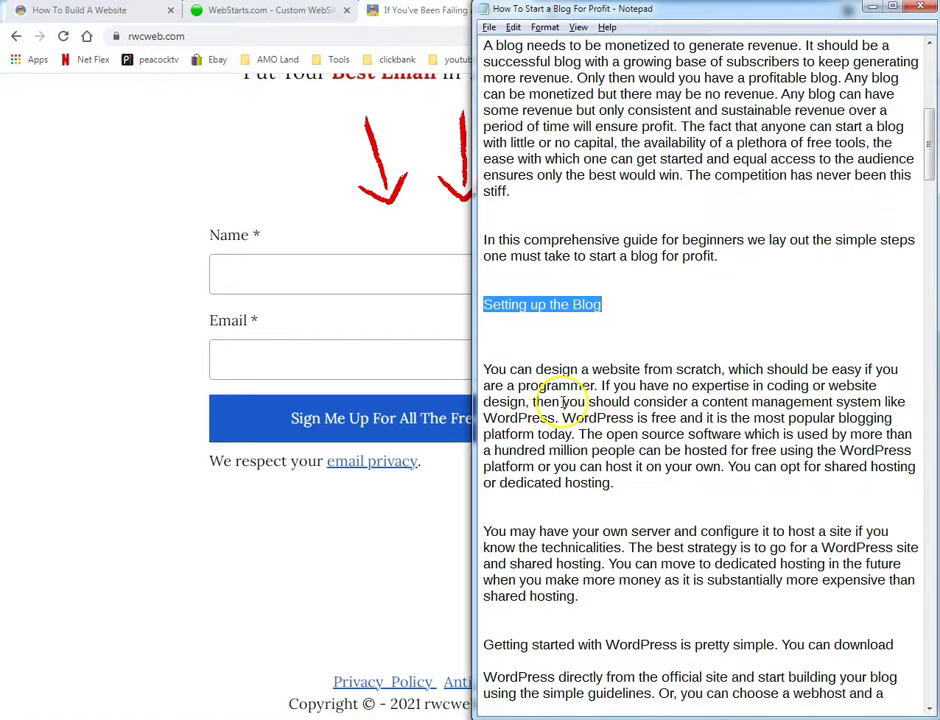
scroll(560, 405, down, 2)
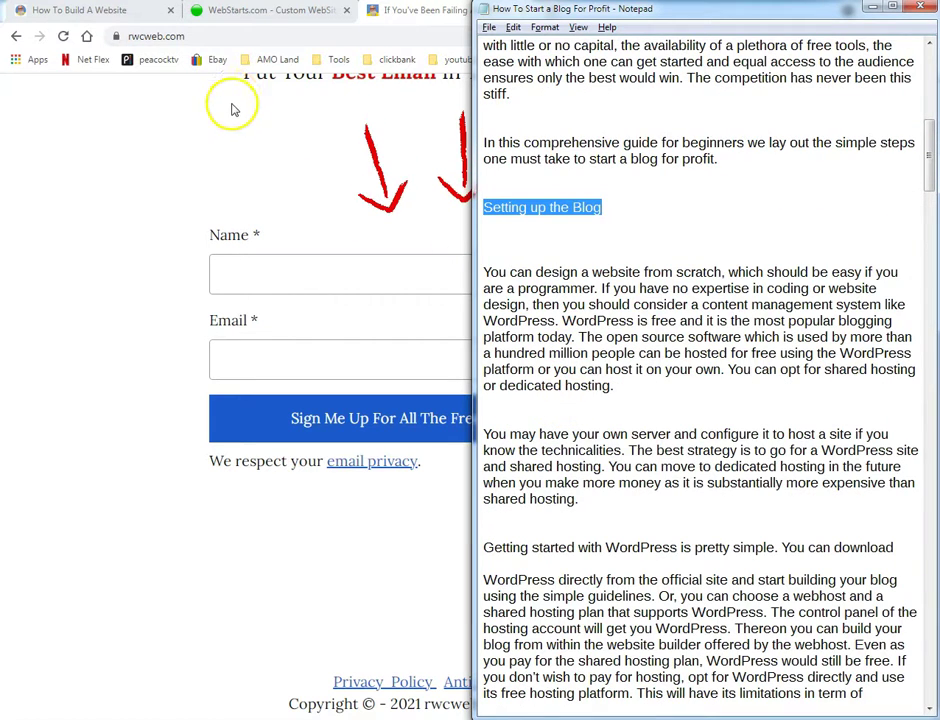
click(88, 12)
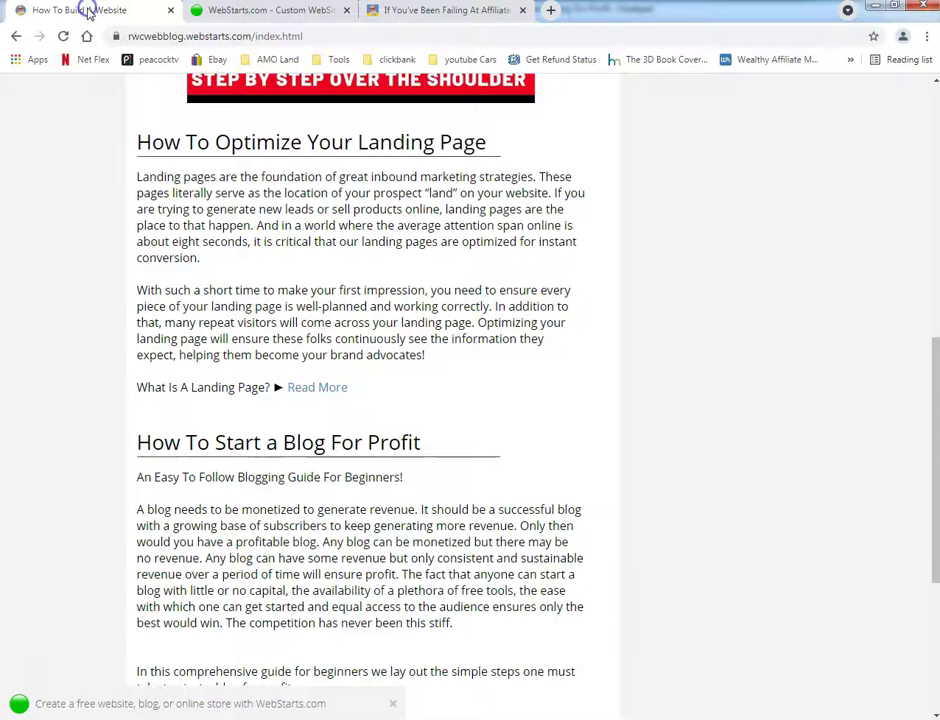
scroll(556, 199, down, 3)
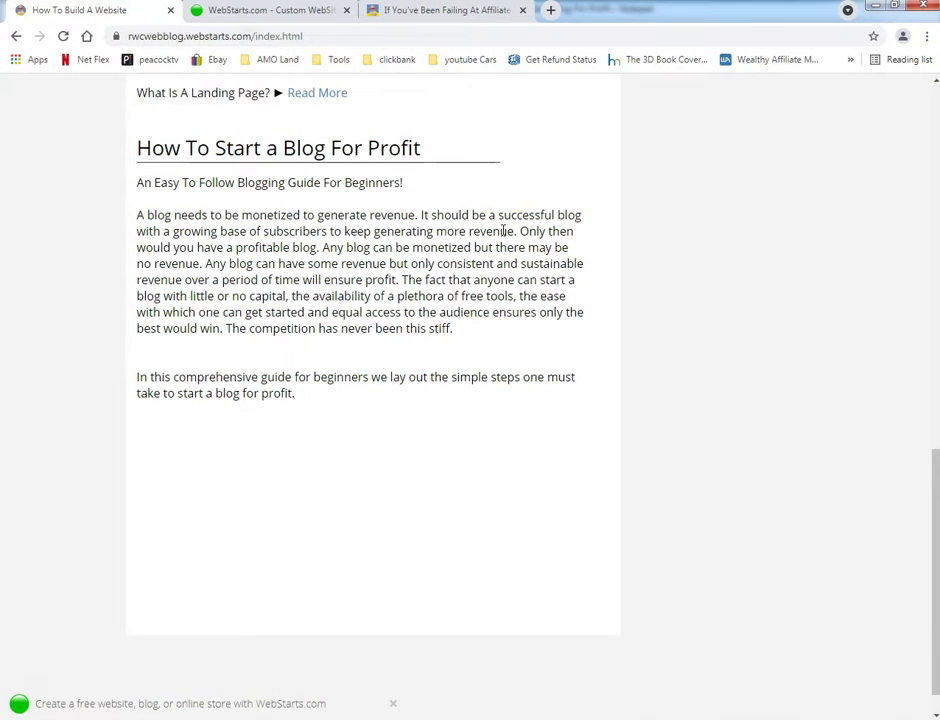
- Review the Home page in the WebStarts editor, from the intro text and video to the "Setting up the Blog" line
click(297, 16)
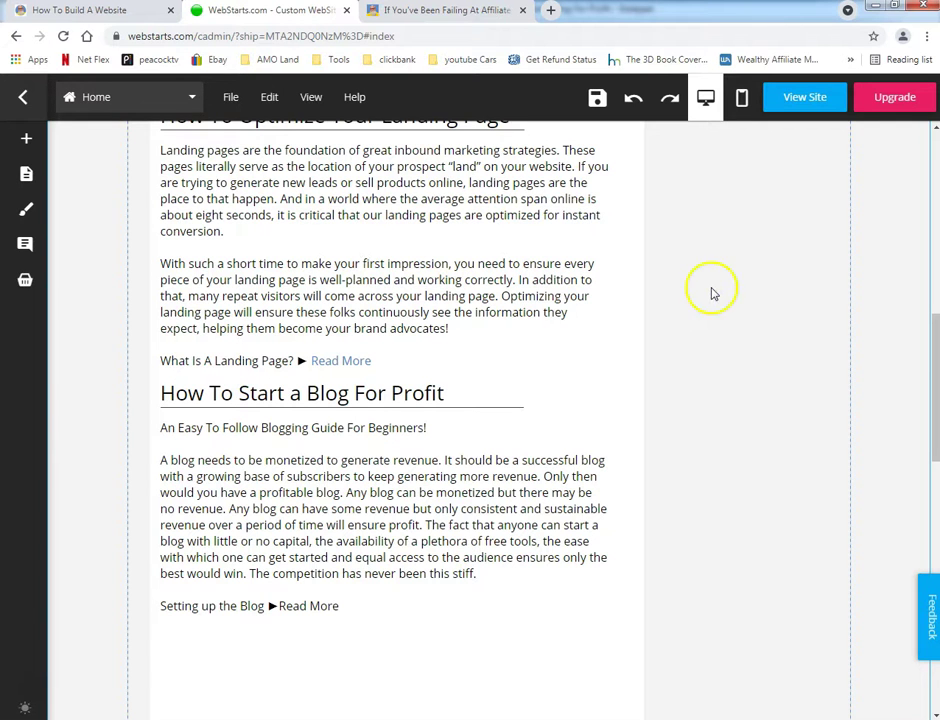
scroll(713, 293, down, 3)
scroll(706, 300, up, 8)
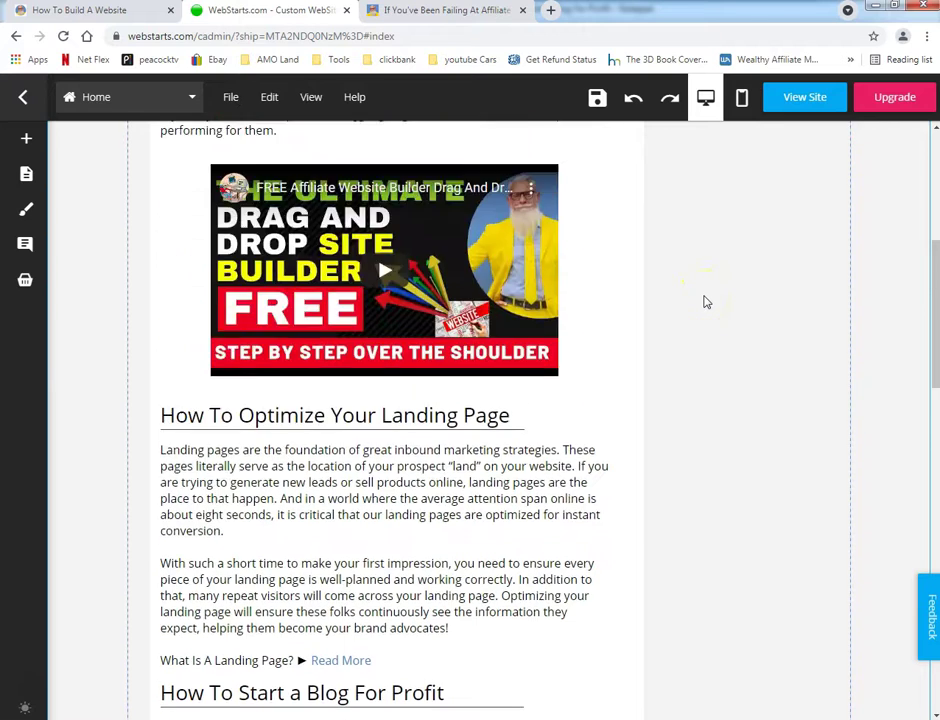
scroll(652, 334, down, 4)
scroll(652, 330, up, 9)
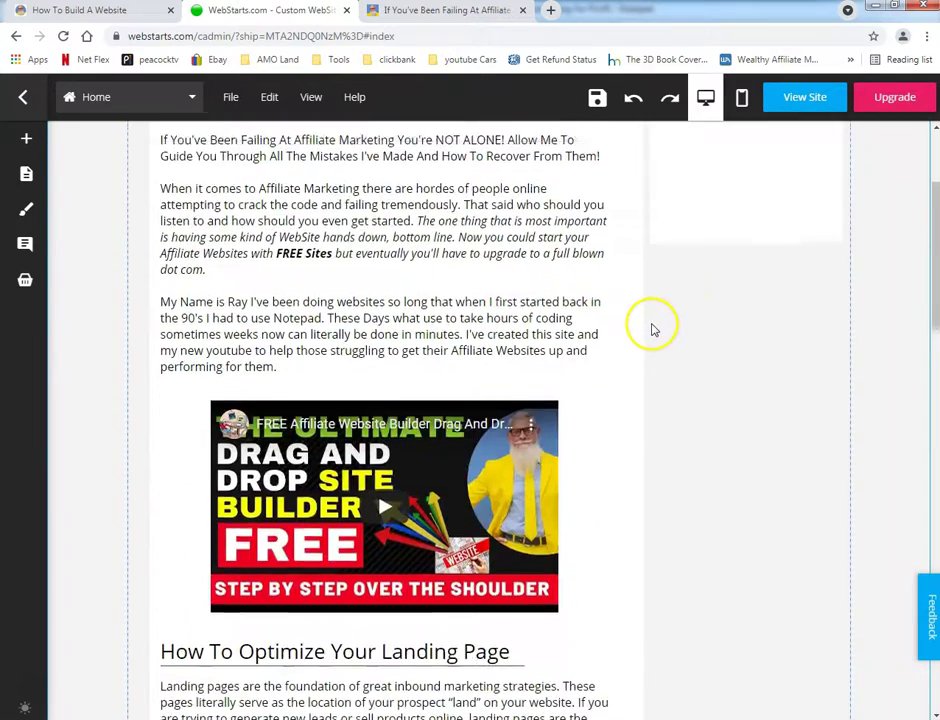
scroll(386, 378, down, 6)
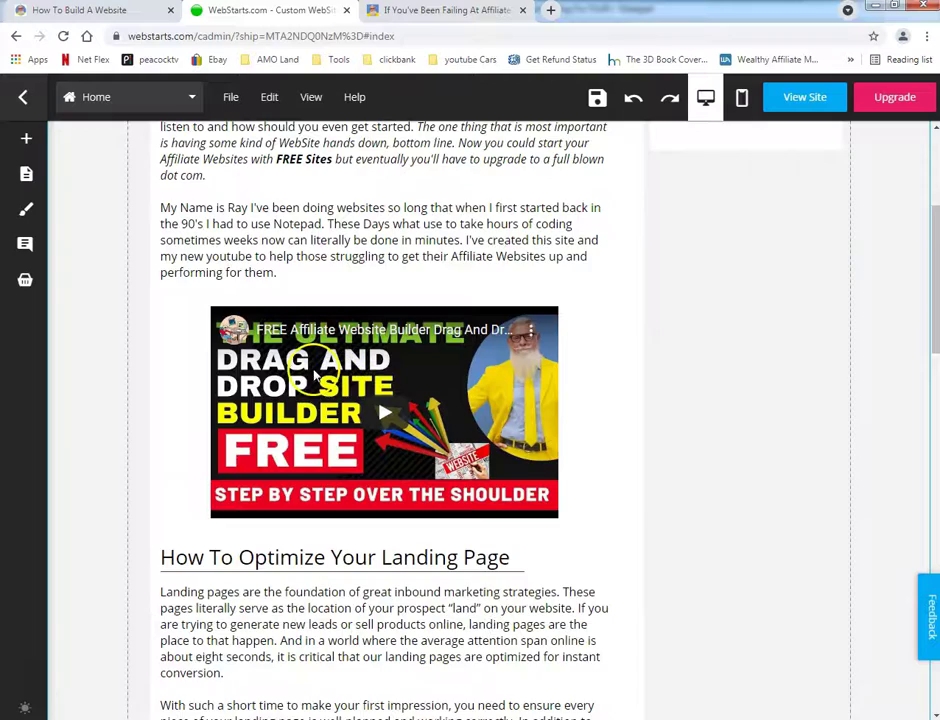
scroll(300, 428, down, 2)
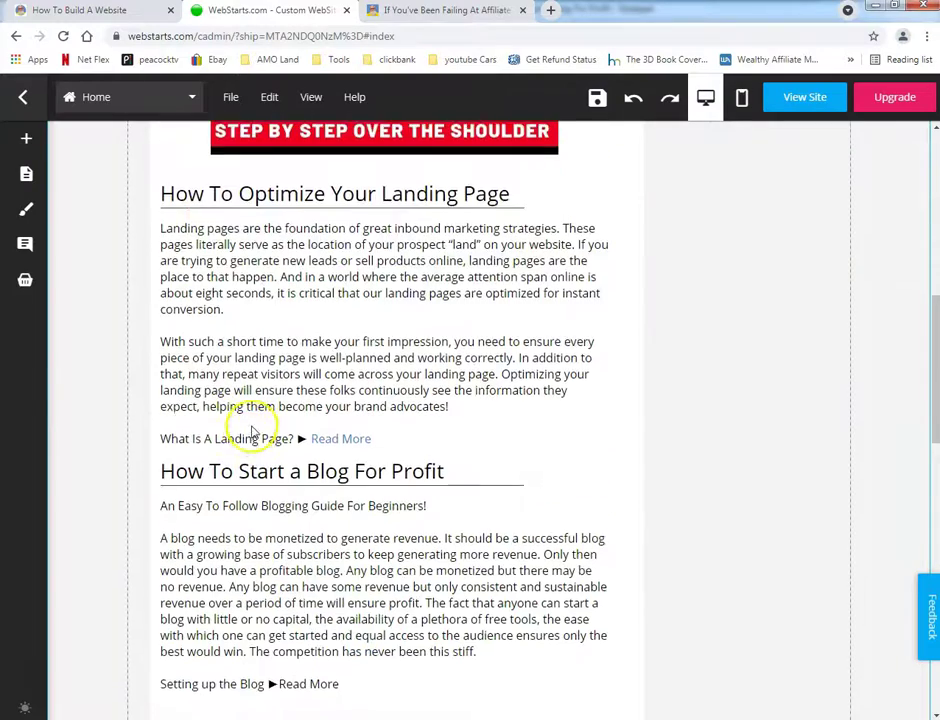
scroll(270, 250, up, 1)
- Reload the published home page through the RWCWEB logo and check its "How To Start a Blog For Profit" section
click(118, 14)
scroll(175, 150, up, 12)
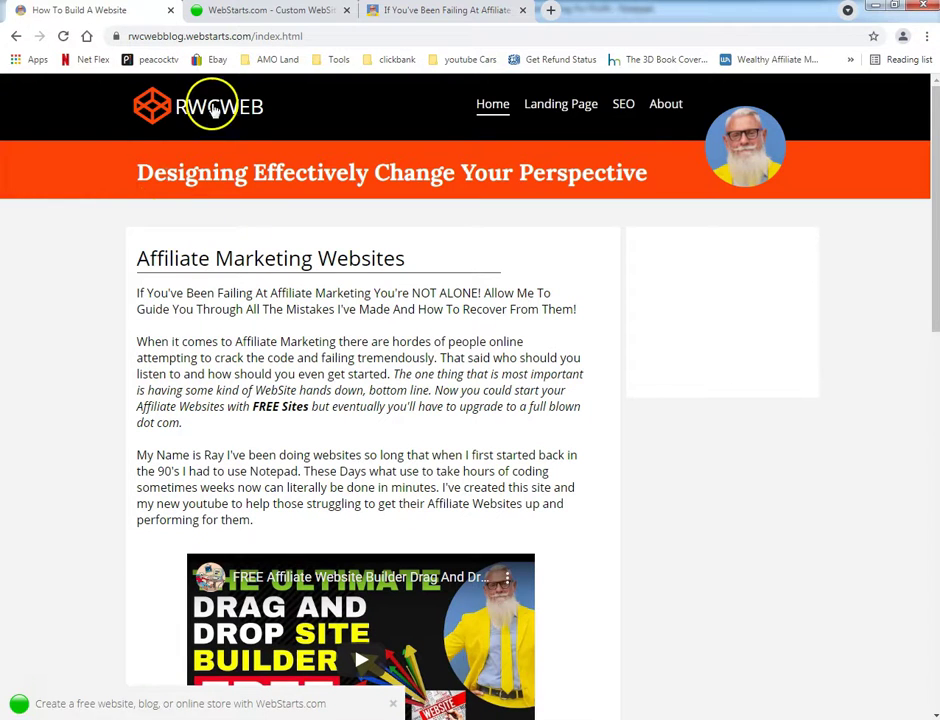
click(210, 106)
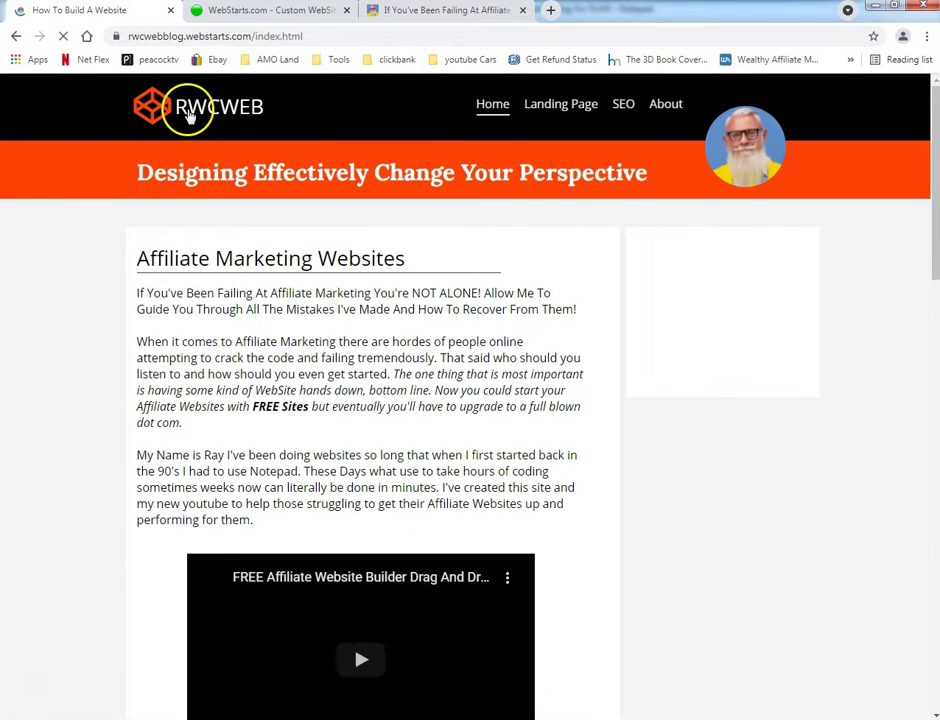
scroll(700, 345, down, 7)
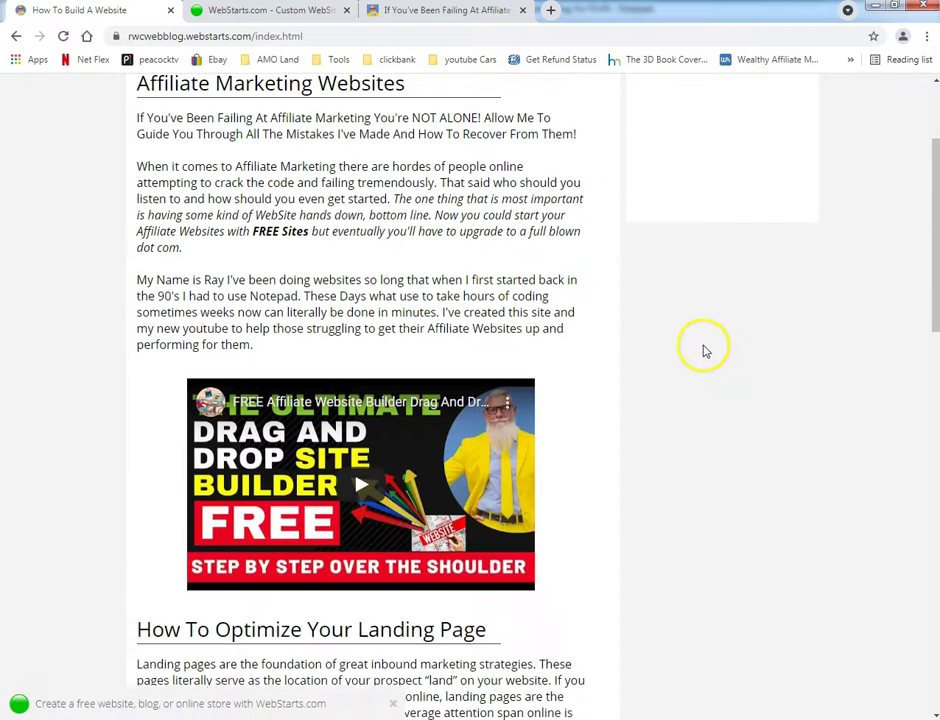
scroll(697, 360, down, 2)
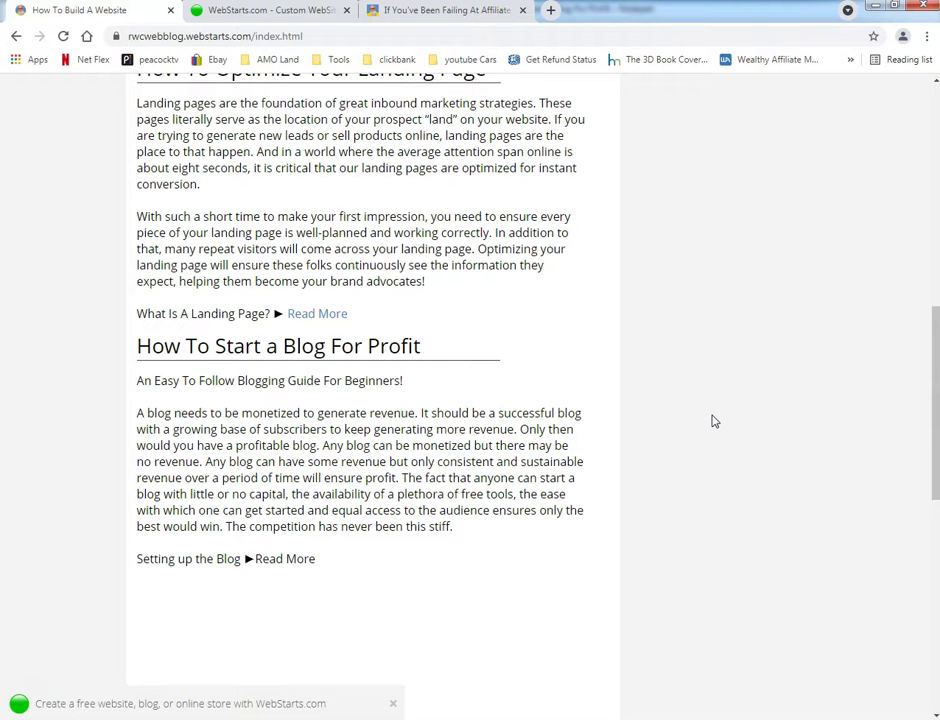
scroll(686, 503, down, 3)
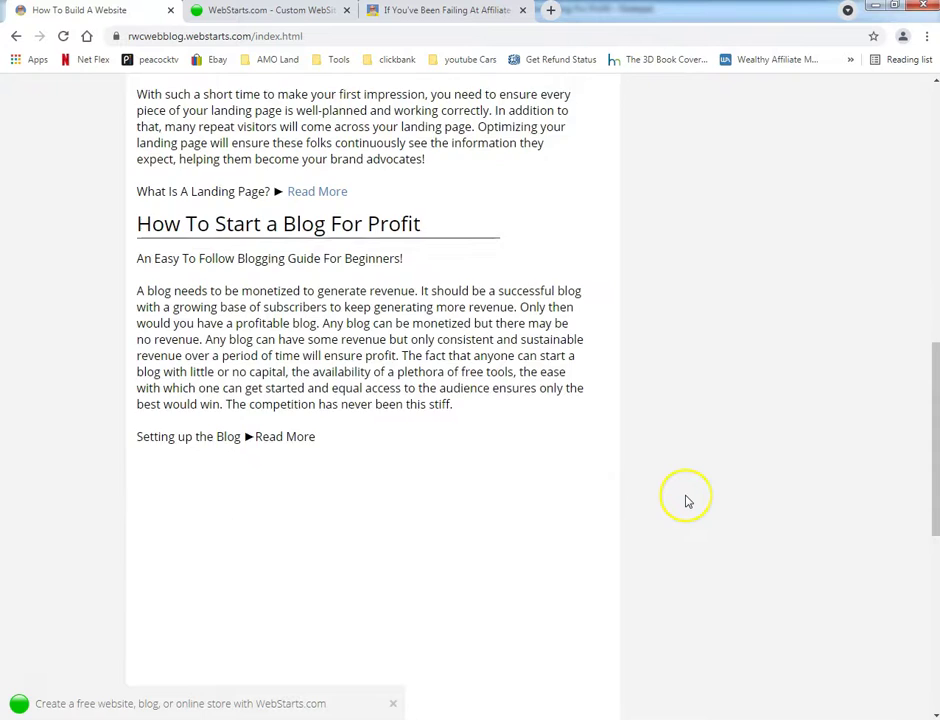
- Inspect the published home page's overall layout and the spacing between its landing page and blog sections
scroll(687, 501, up, 4)
scroll(686, 502, up, 3)
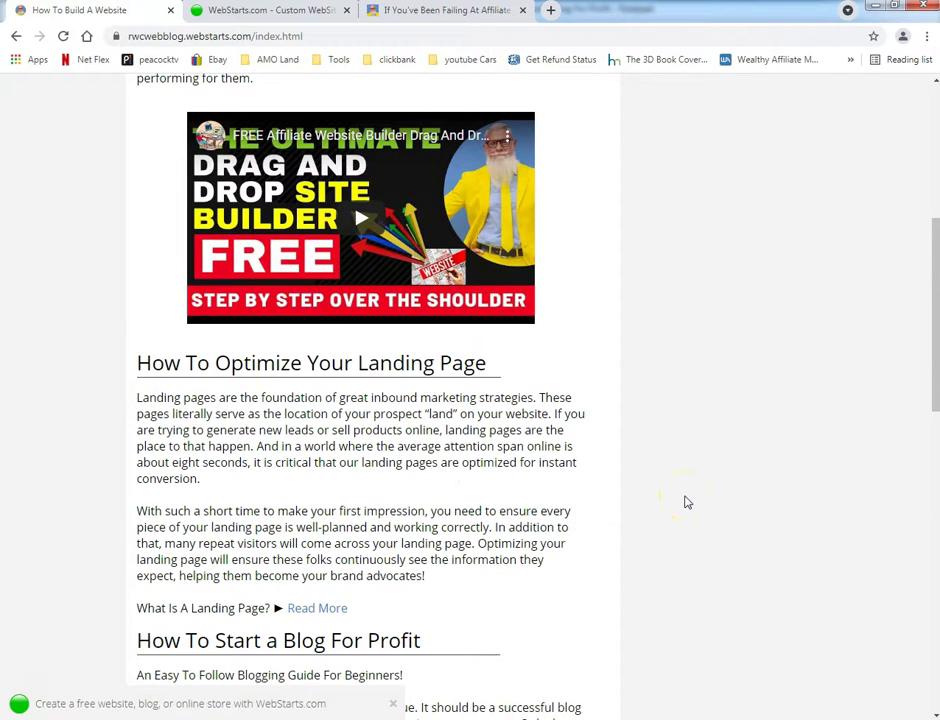
scroll(686, 505, down, 3)
scroll(686, 508, up, 8)
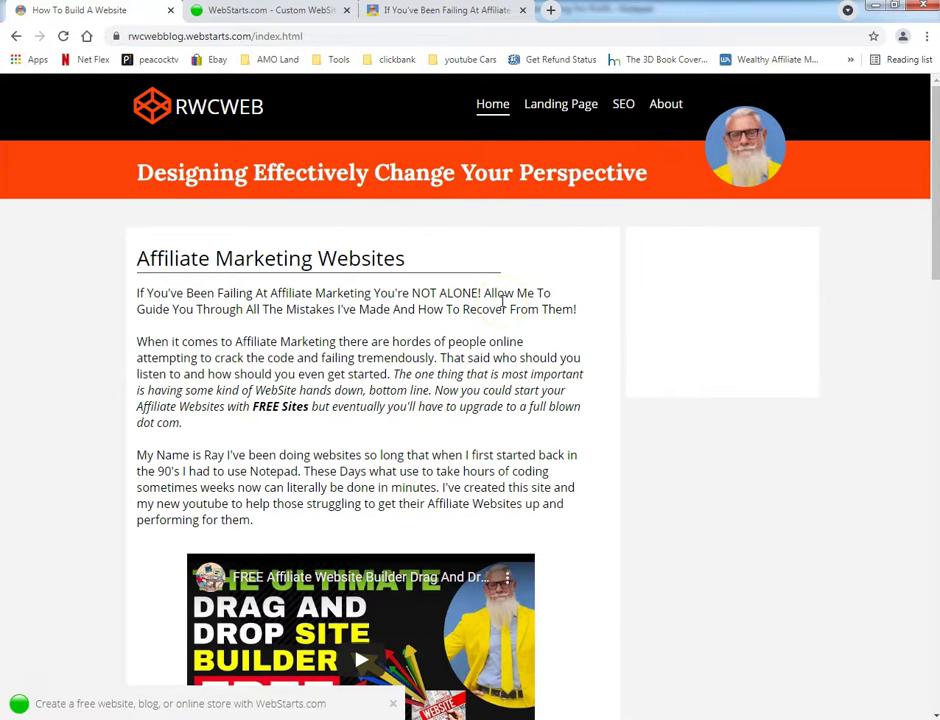
scroll(594, 361, down, 12)
scroll(600, 393, down, 2)
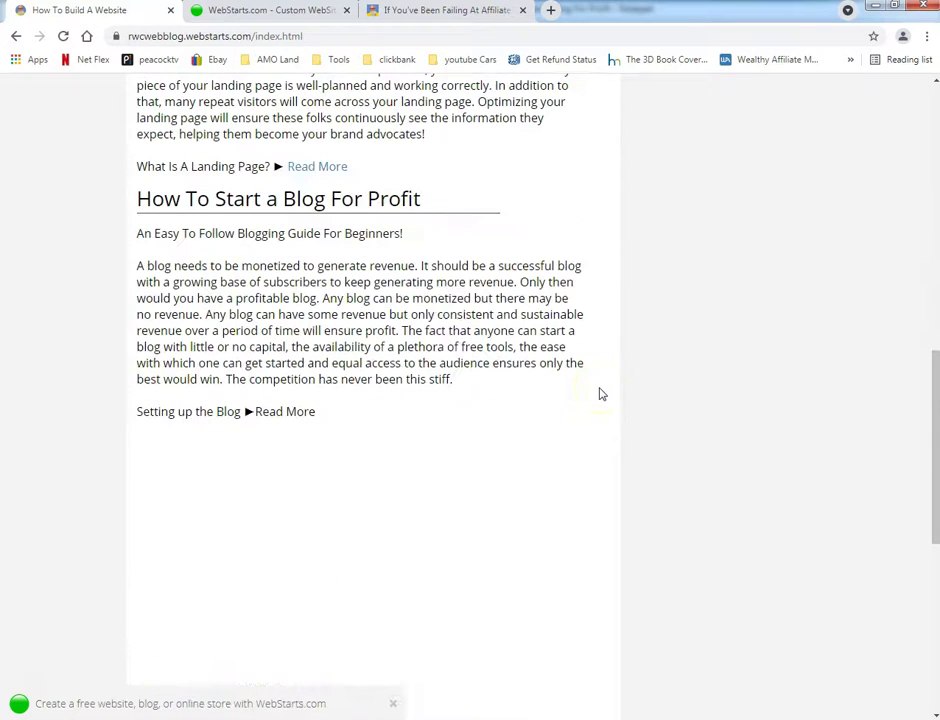
scroll(227, 273, up, 3)
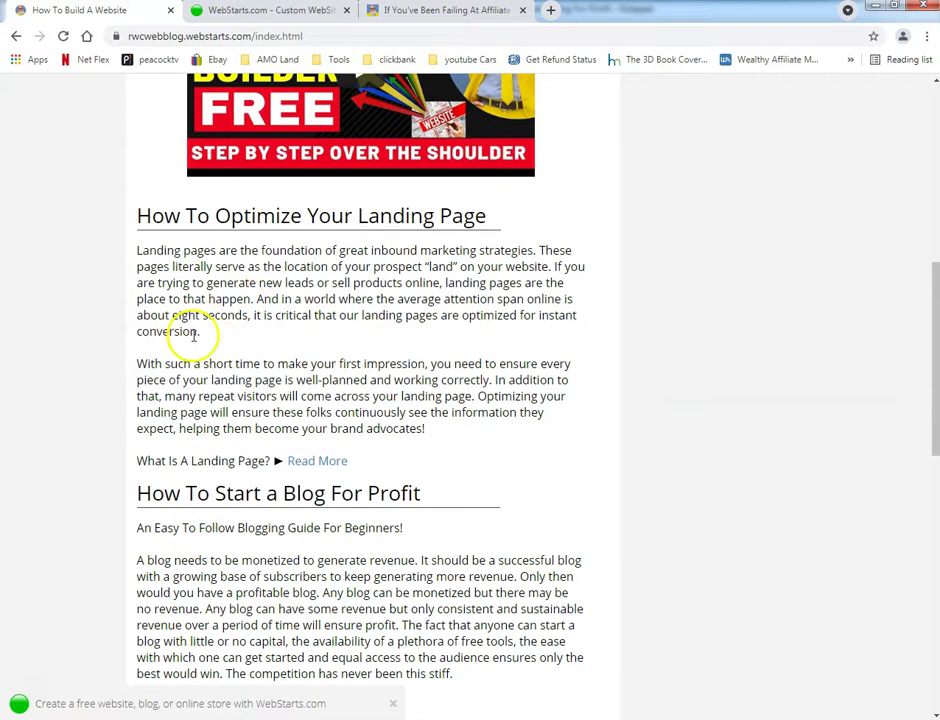
- In the WebStarts editor, push the "How To Start a Blog For Profit" heading and the content below it slightly down and save the page
click(298, 12)
scroll(460, 478, down, 3)
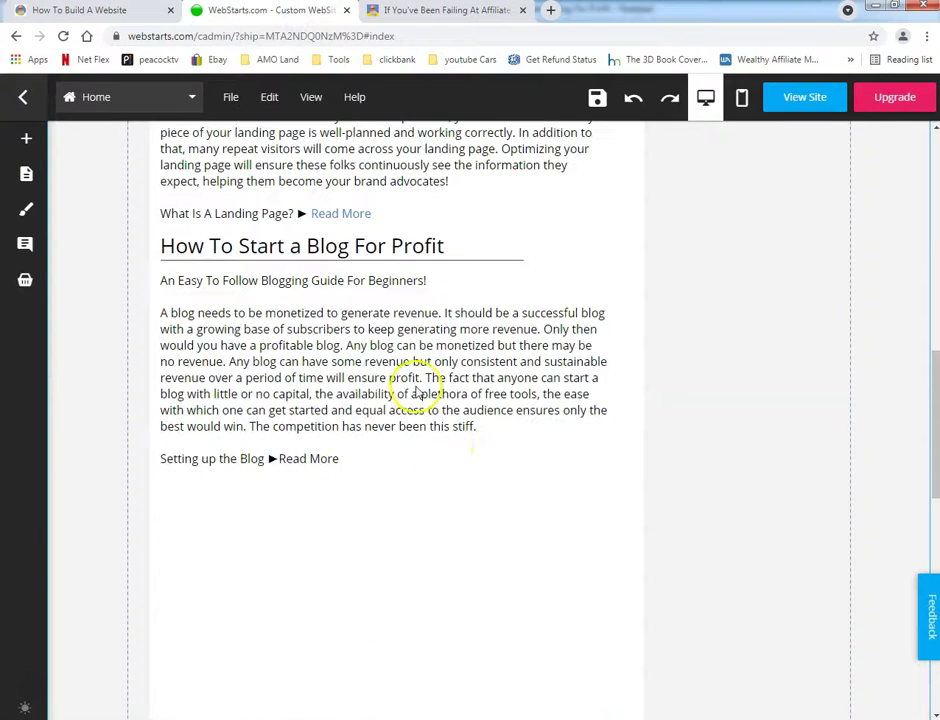
click(390, 346)
click(439, 244)
drag(404, 232, 403, 240)
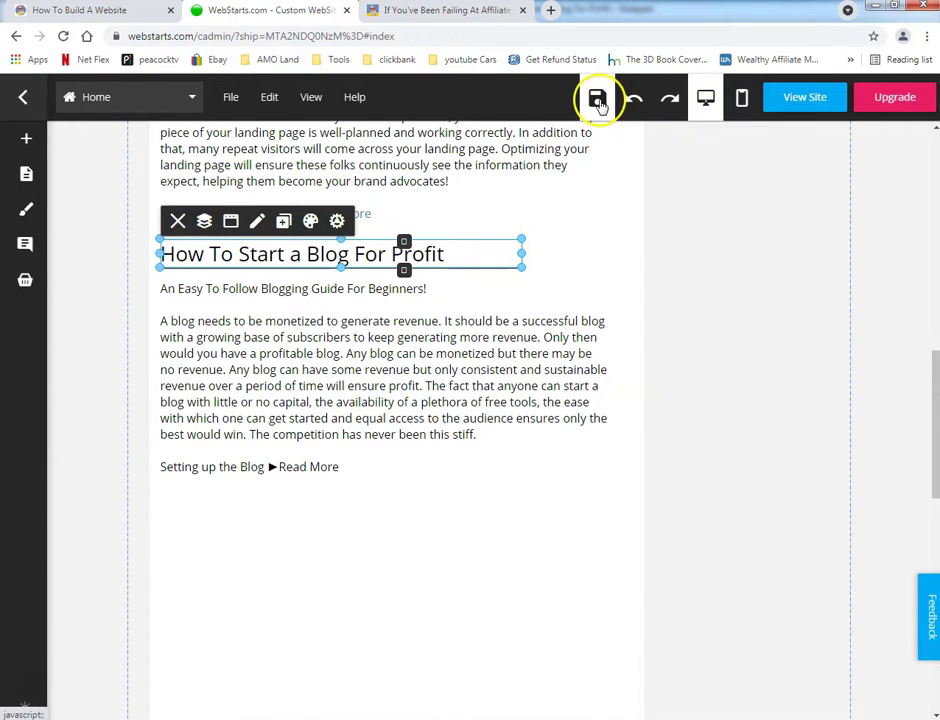
click(598, 98)
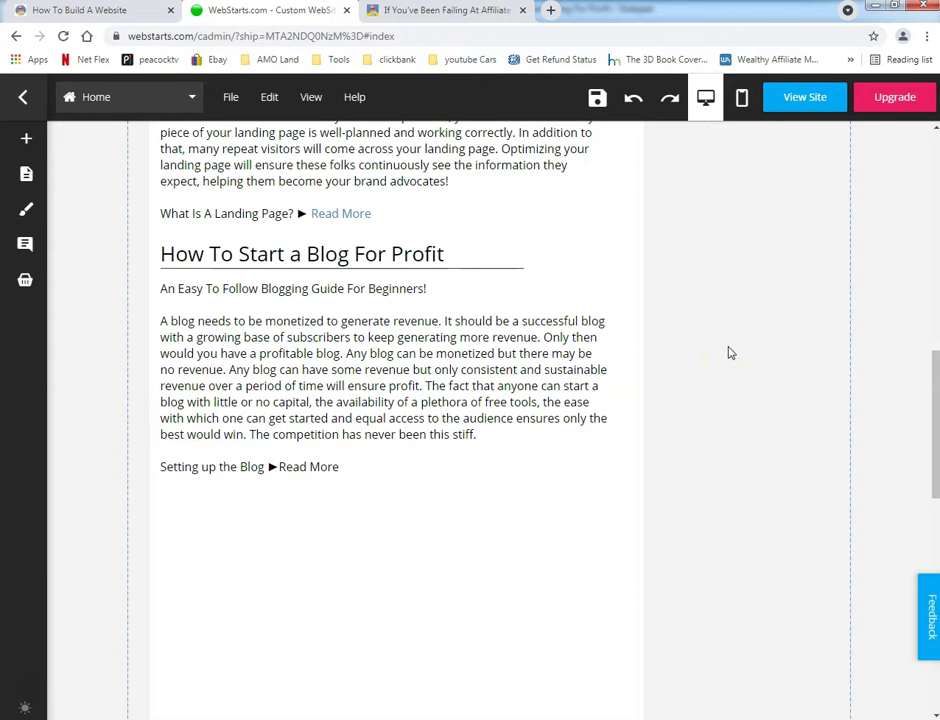
click(717, 364)
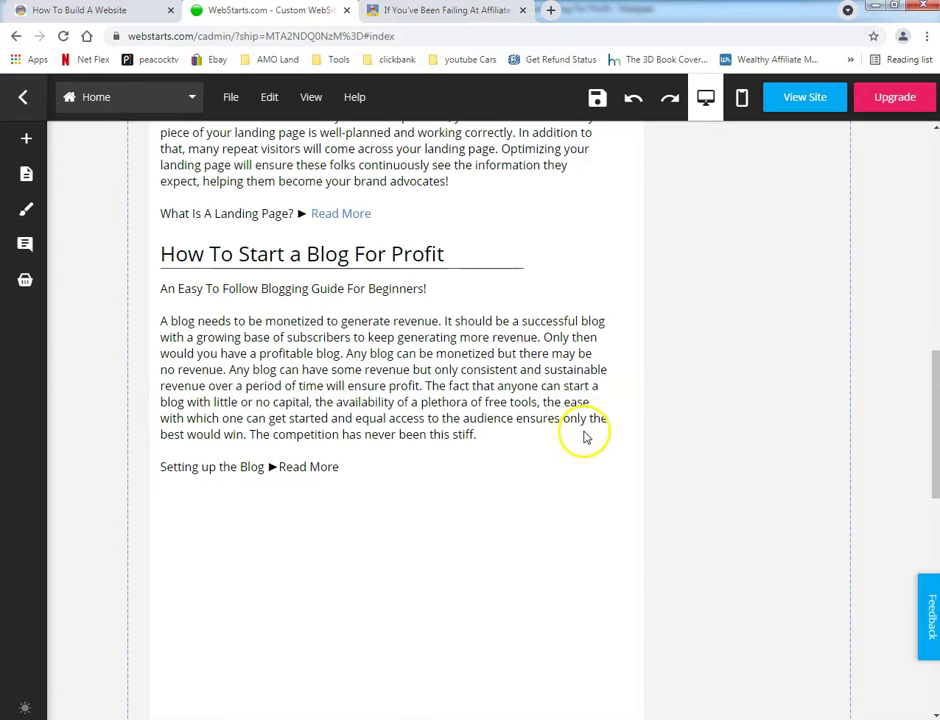
- Refresh the published home page and check the spacing above the "How To Start a Blog For Profit" heading
scroll(594, 440, down, 2)
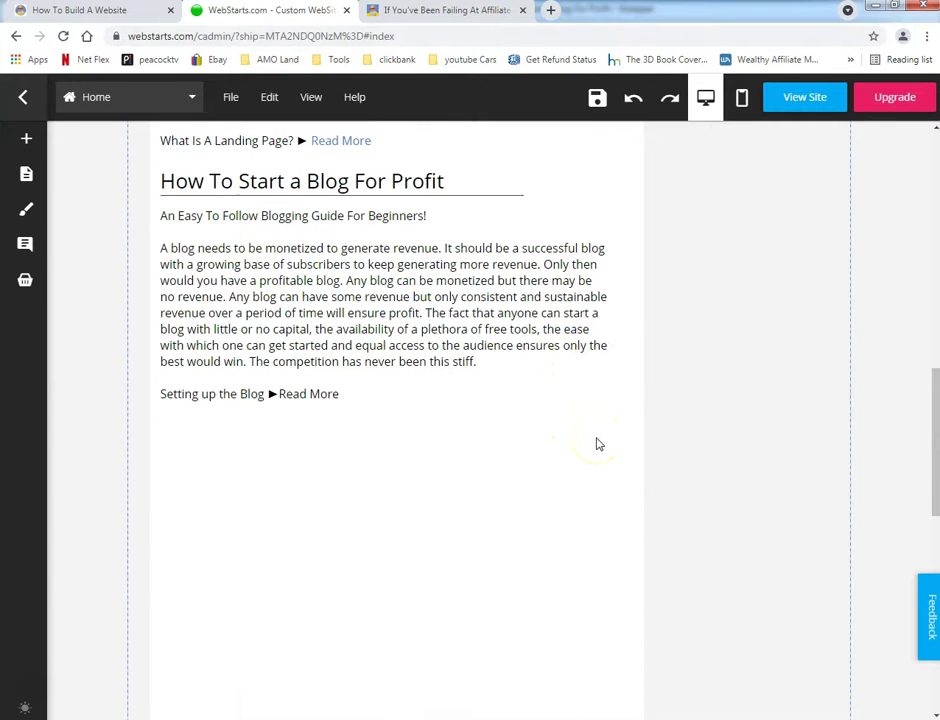
scroll(426, 318, up, 2)
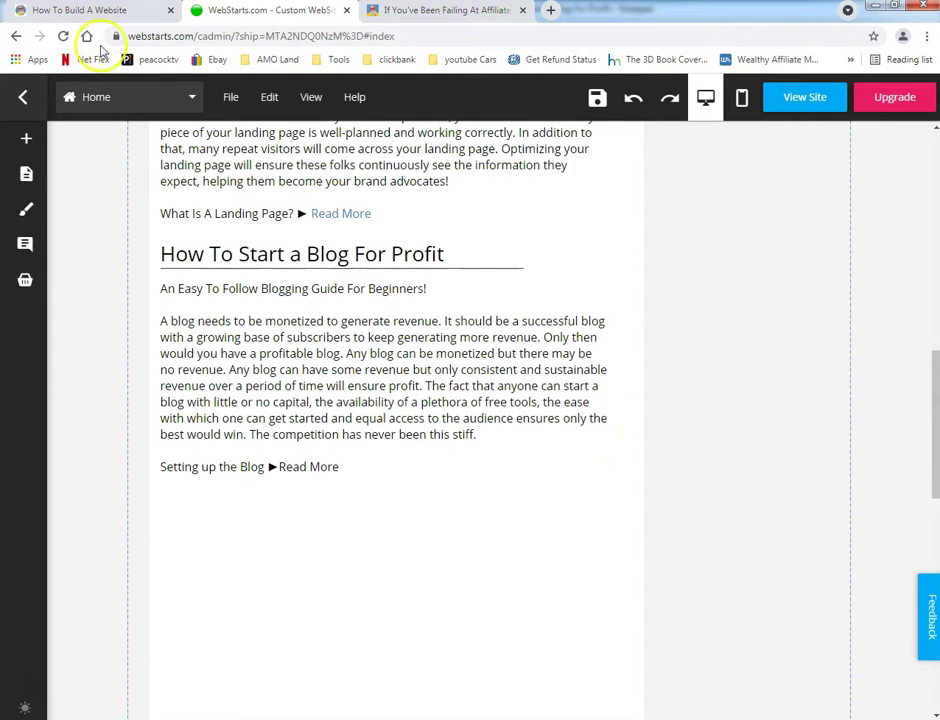
click(95, 10)
scroll(602, 438, down, 6)
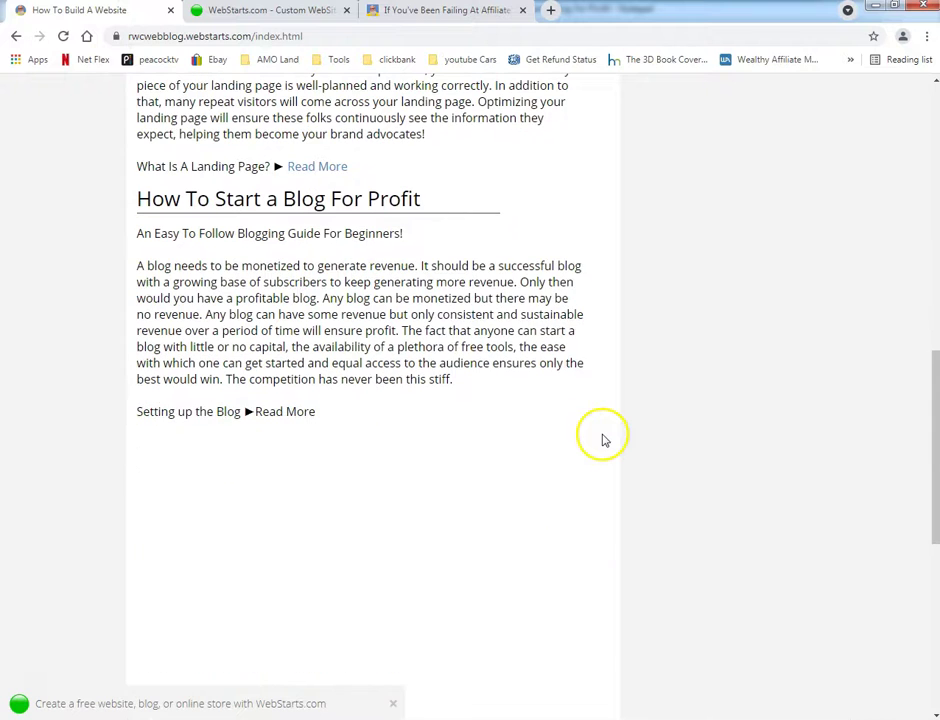
click(65, 36)
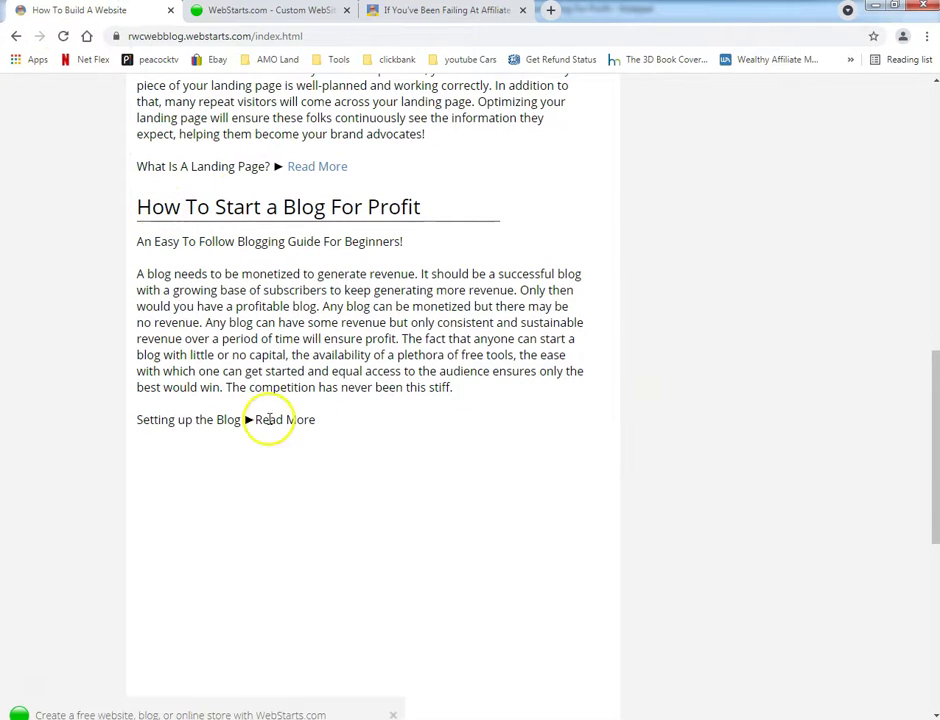
scroll(305, 312, up, 7)
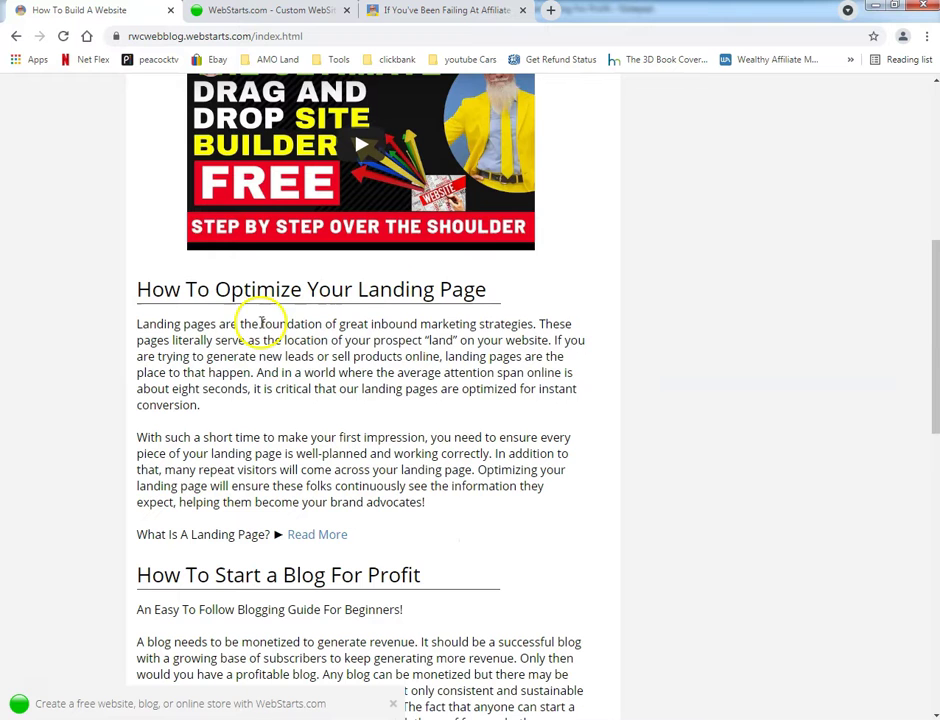
- Check the opening of the blog article in Notepad against the blog teaser on the published home page
key(alt+Tab)
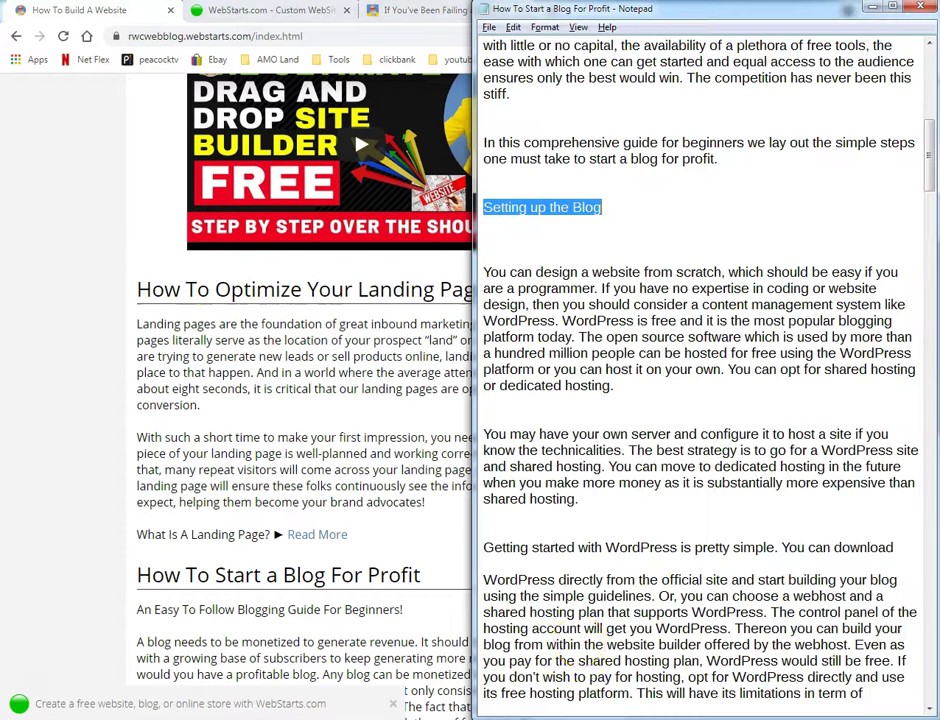
scroll(640, 597, up, 7)
scroll(669, 497, up, 6)
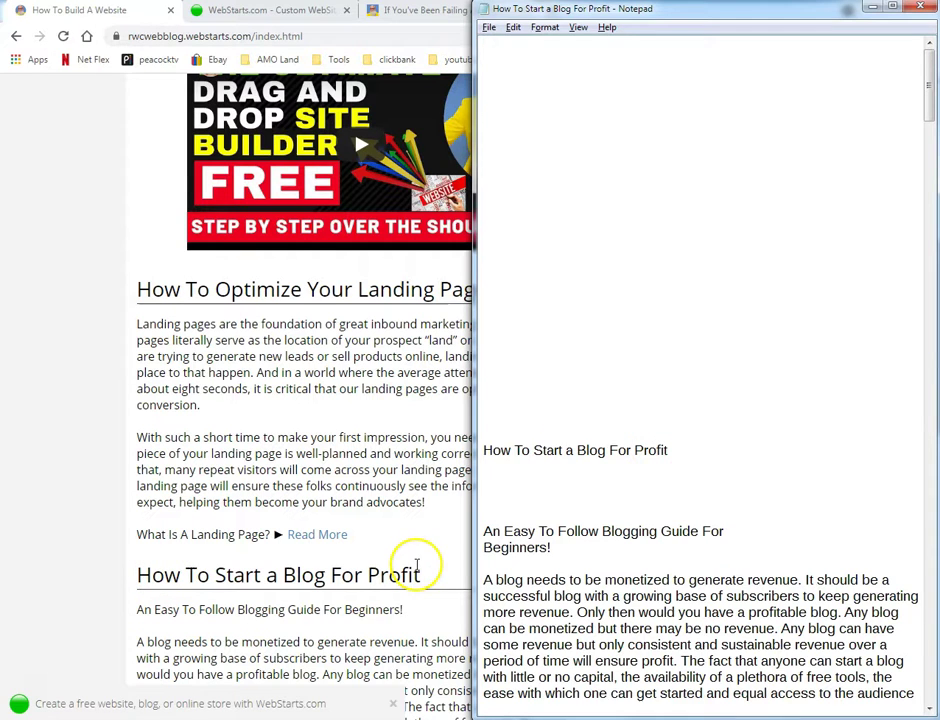
scroll(106, 550, down, 3)
click(74, 527)
scroll(74, 527, down, 2)
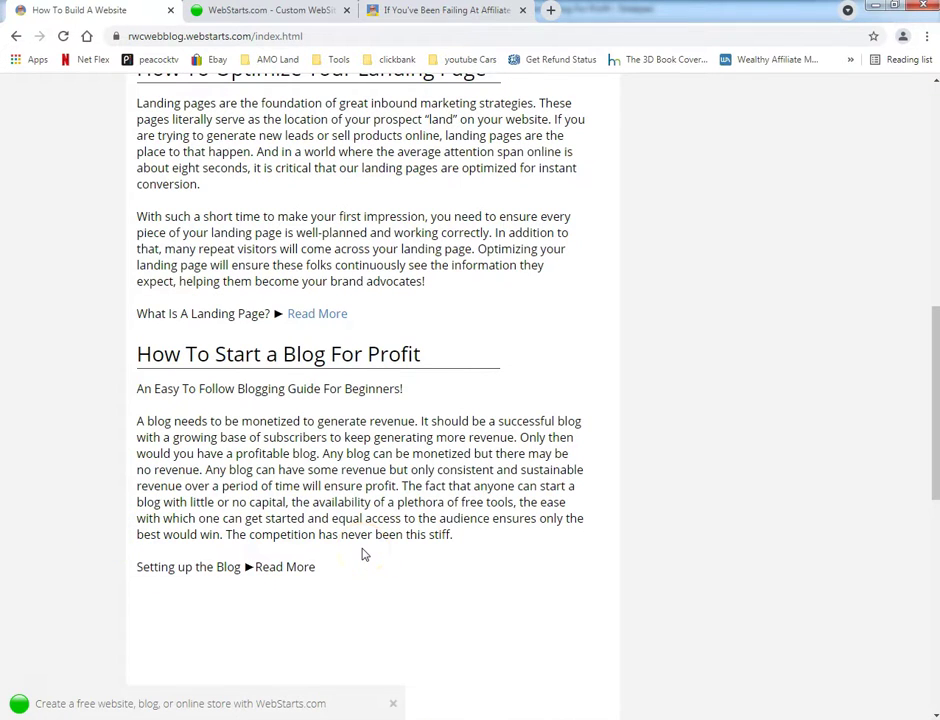
- Review the landing page and blog teasers with their Read More lines on the published home page
scroll(365, 558, up, 2)
scroll(365, 552, down, 2)
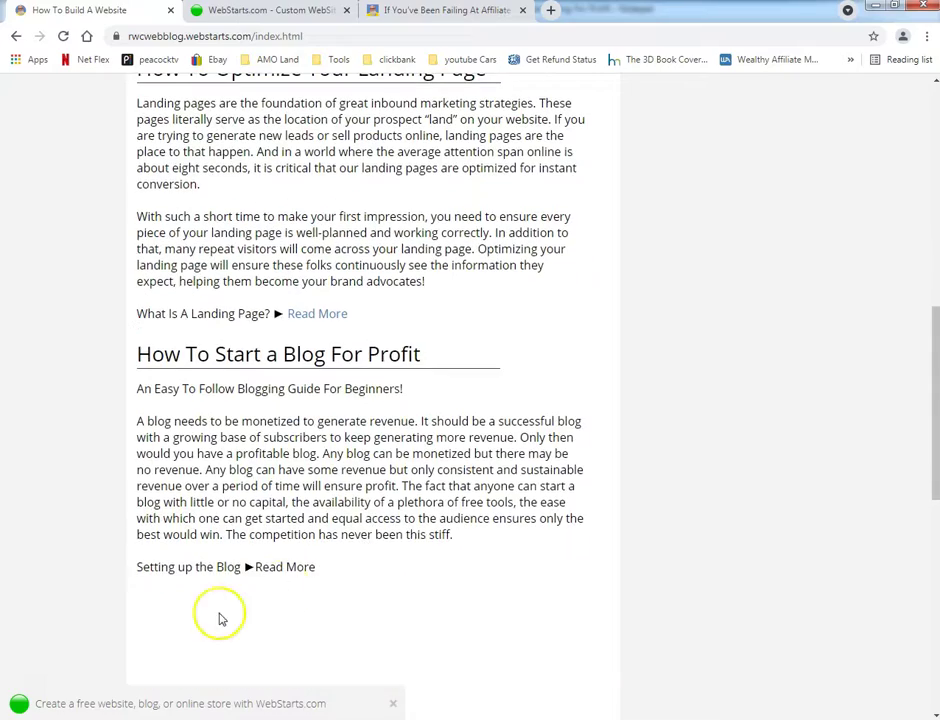
scroll(245, 577, up, 5)
scroll(305, 520, down, 5)
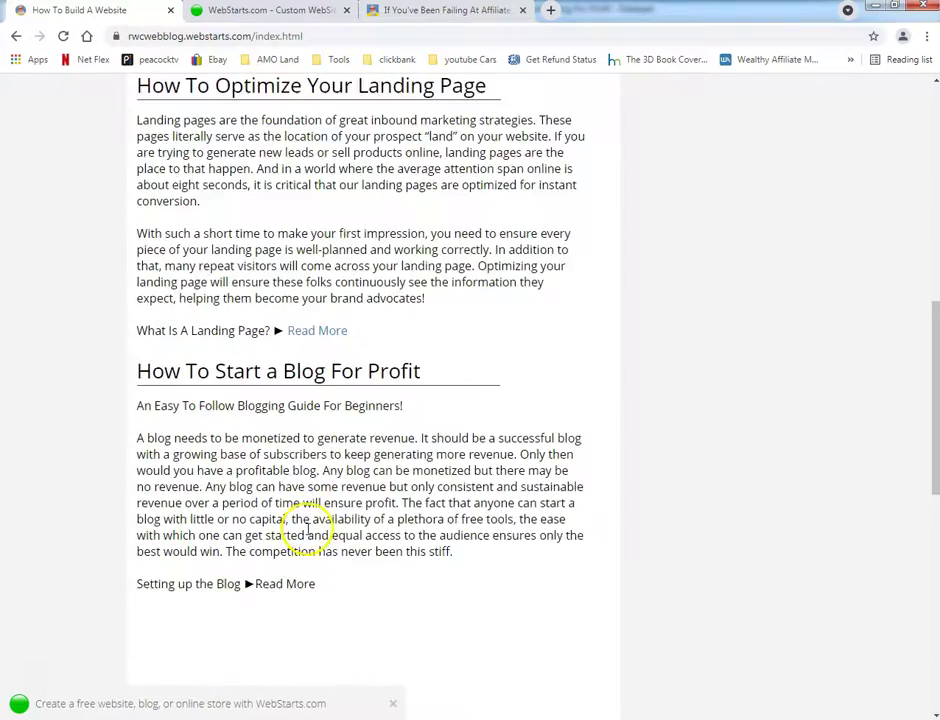
scroll(310, 533, down, 4)
scroll(320, 534, up, 7)
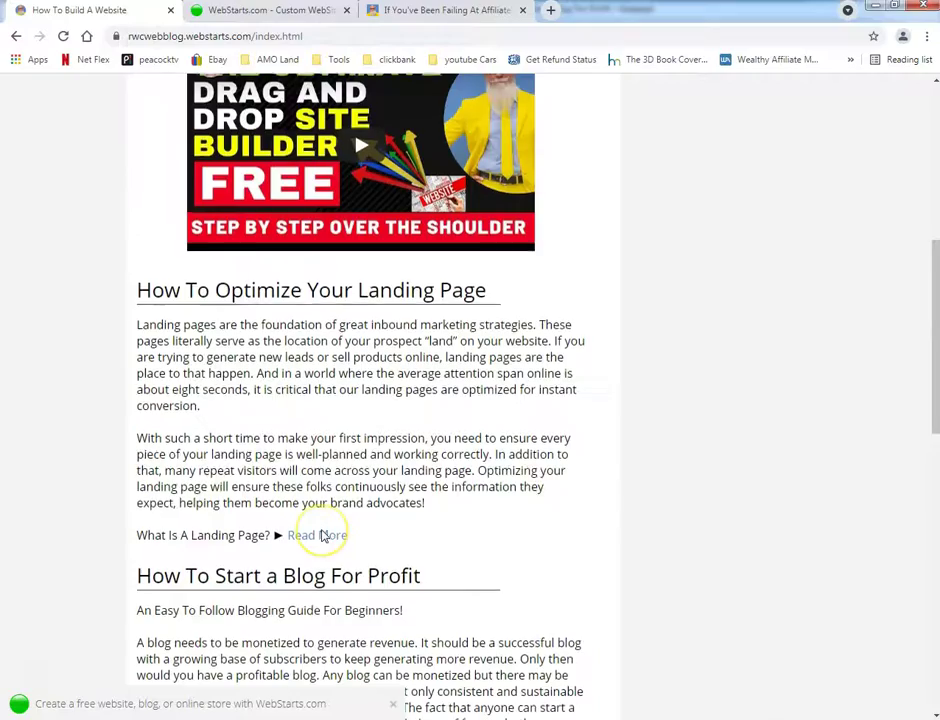
scroll(322, 536, up, 2)
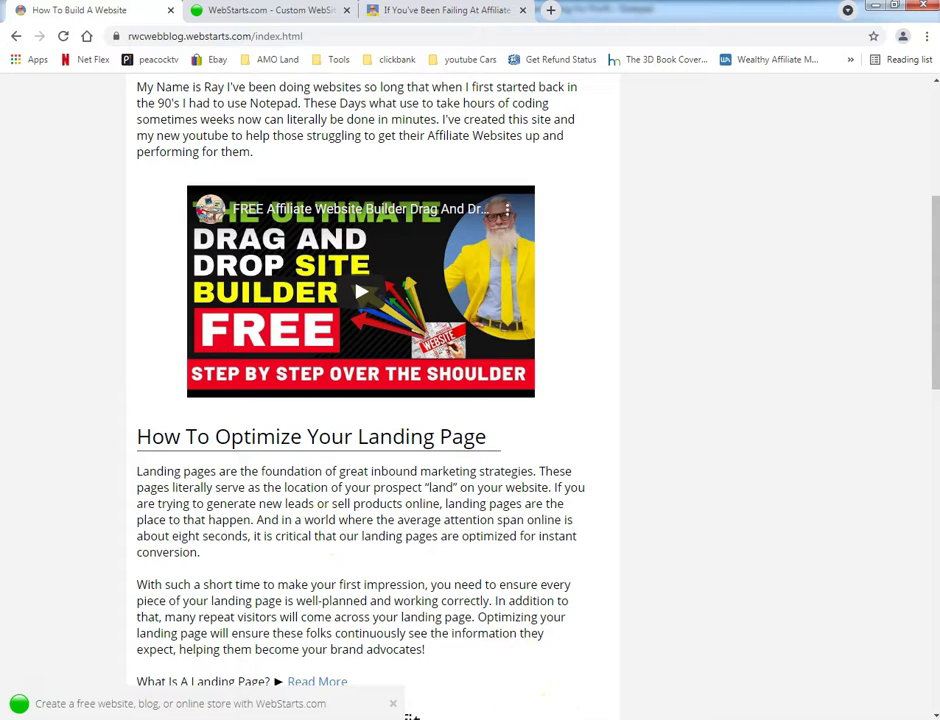
- Compare the Notepad article around the "Setting up the Blog" heading with the blog teaser on the published home page
click(410, 716)
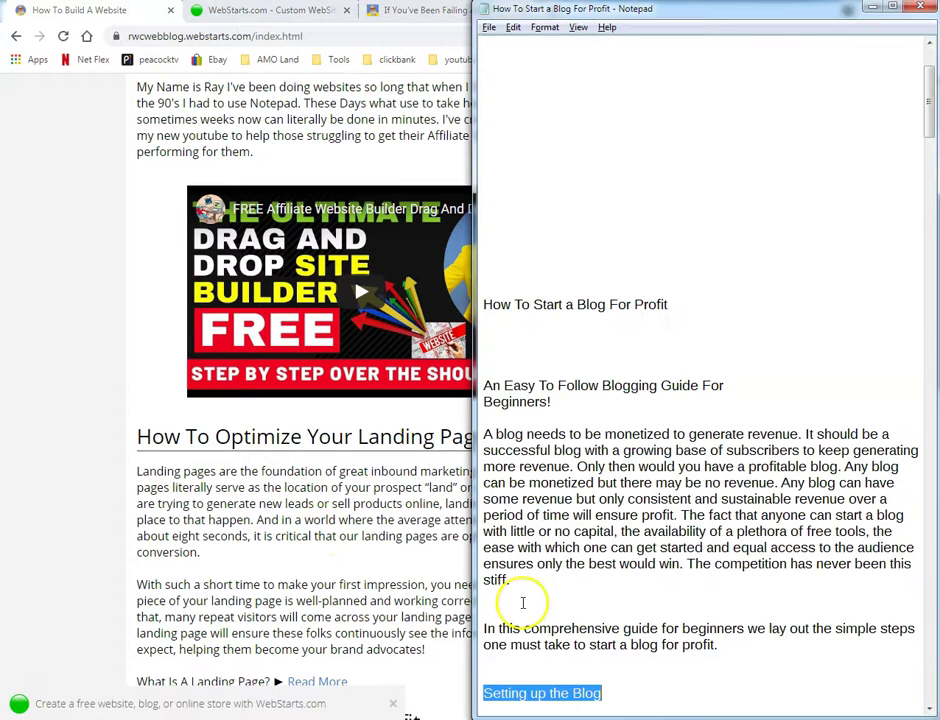
scroll(720, 290, down, 4)
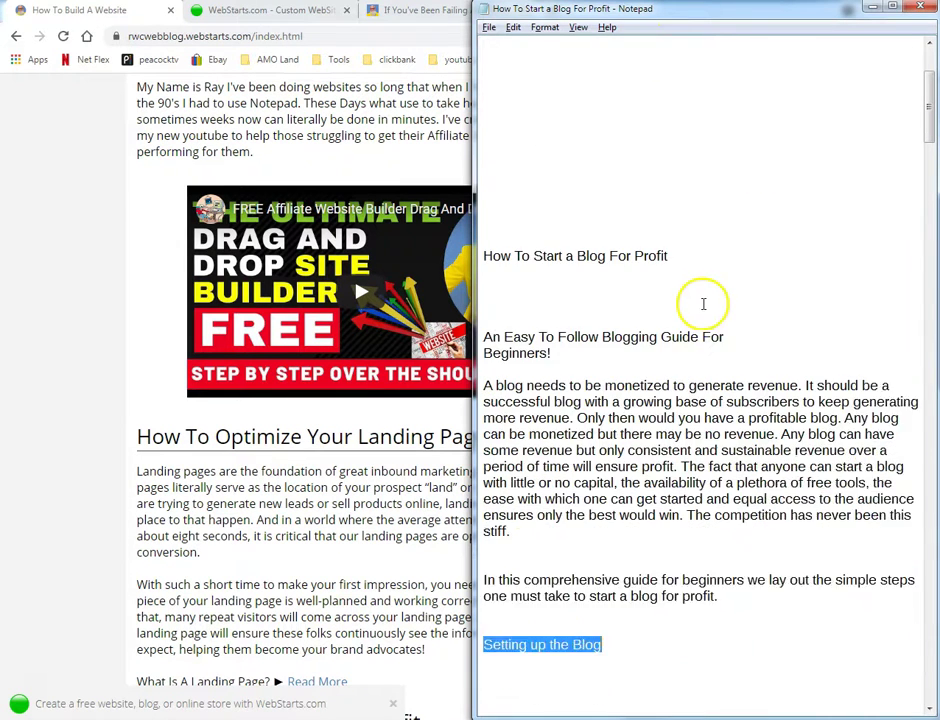
scroll(695, 330, down, 6)
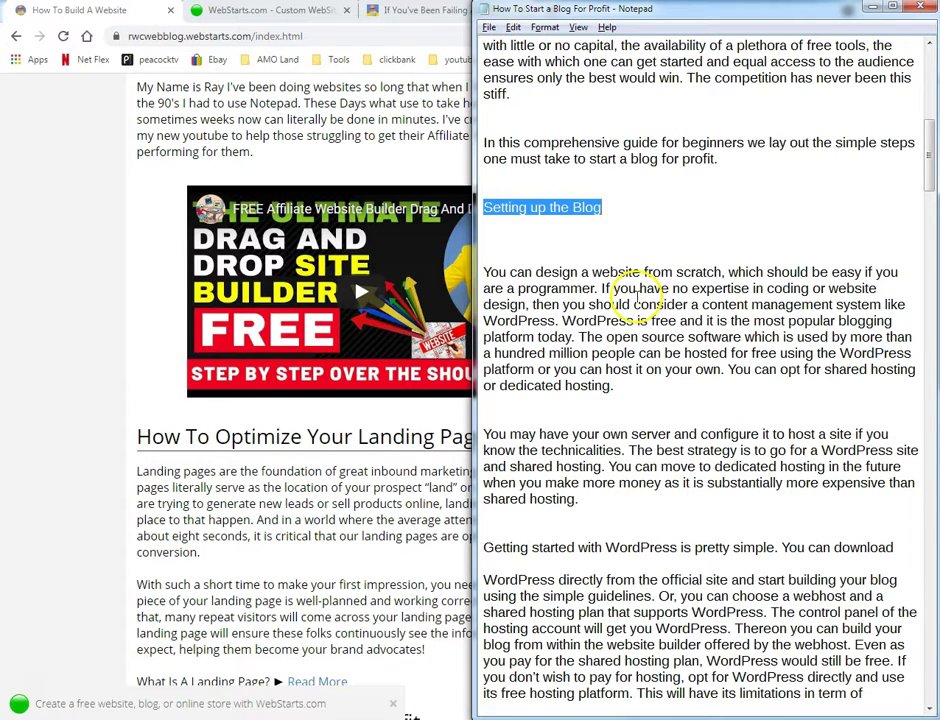
scroll(375, 425, down, 3)
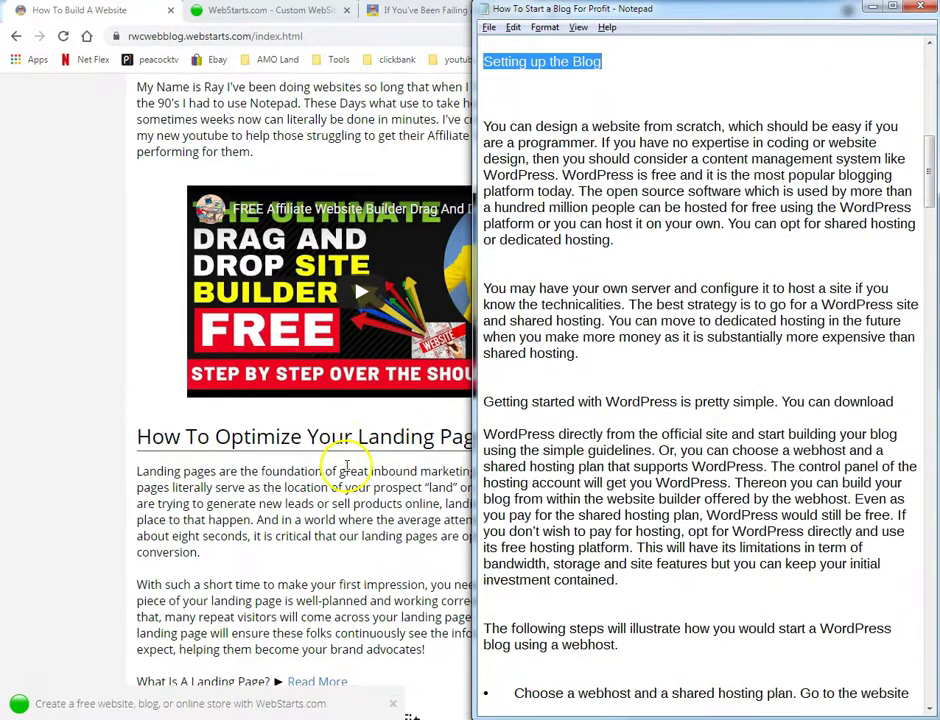
scroll(370, 451, up, 3)
scroll(541, 415, up, 4)
scroll(541, 417, up, 3)
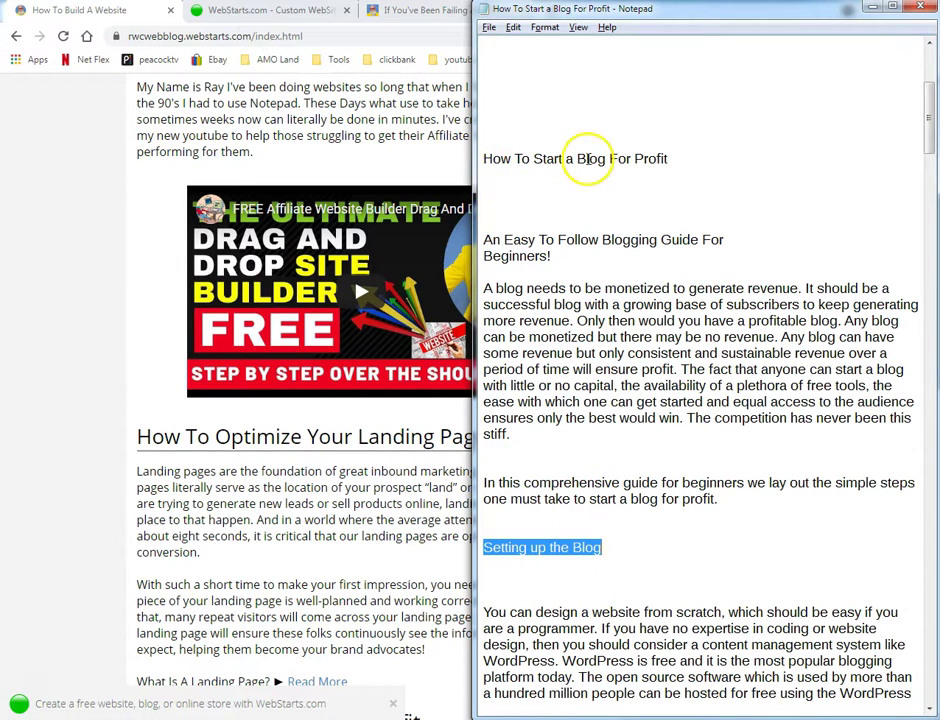
scroll(180, 485, down, 3)
click(64, 449)
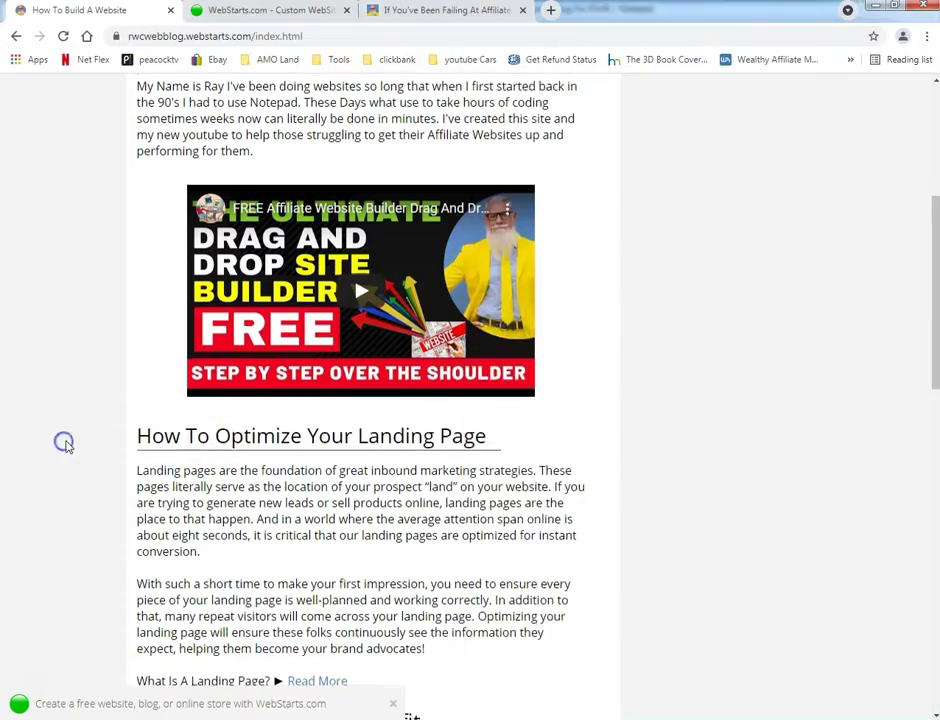
scroll(69, 453, down, 4)
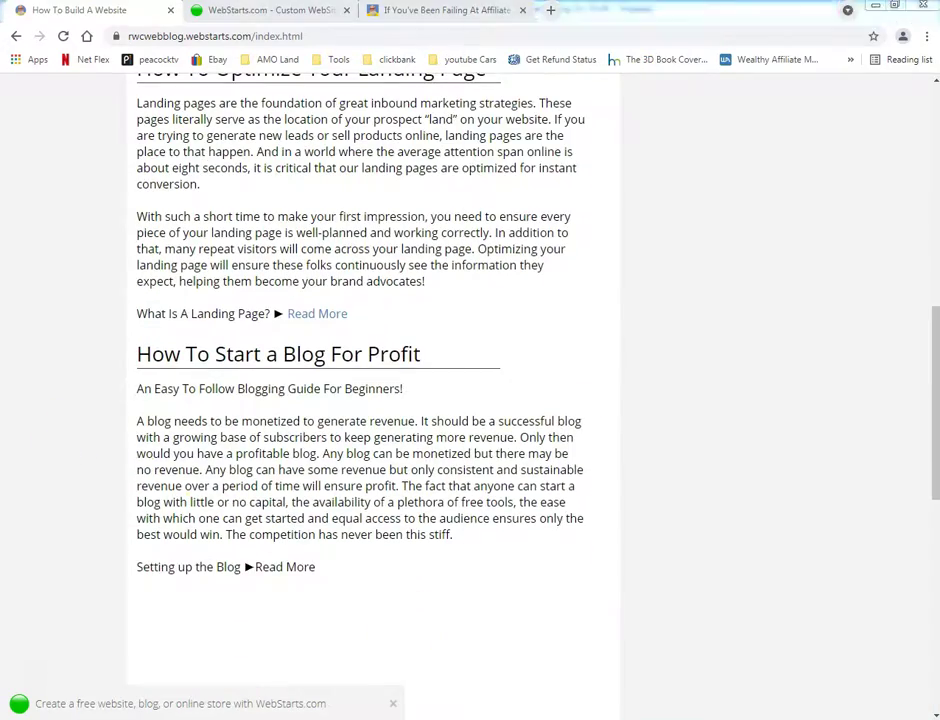
- Skim the whole "How To Start a Blog For Profit" article in Notepad and return to its "Setting up the Blog" section
key(alt+Tab)
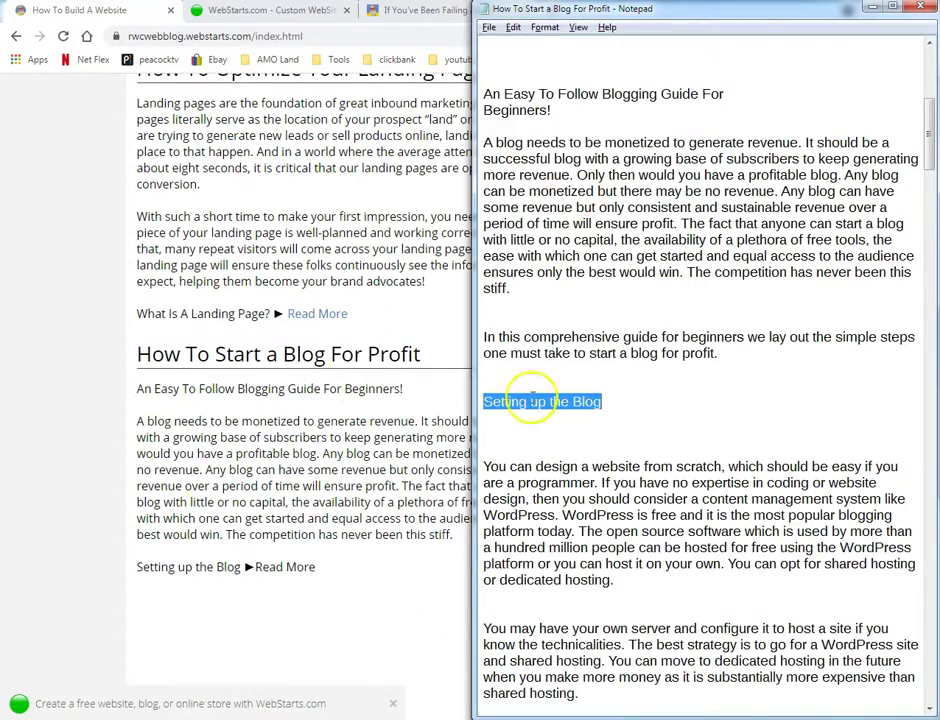
scroll(757, 397, down, 20)
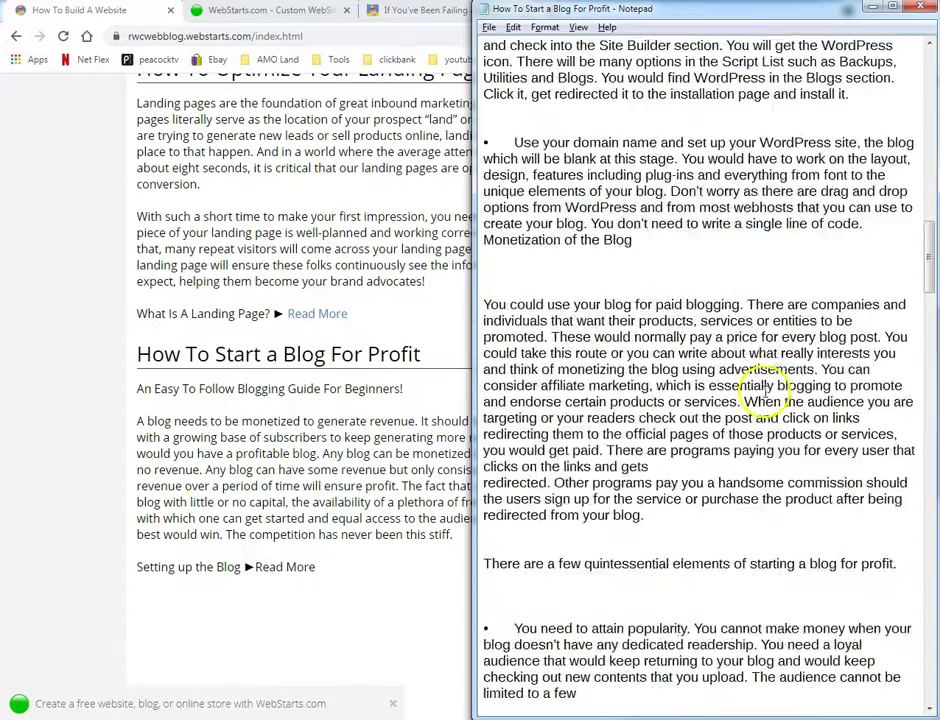
scroll(762, 391, down, 20)
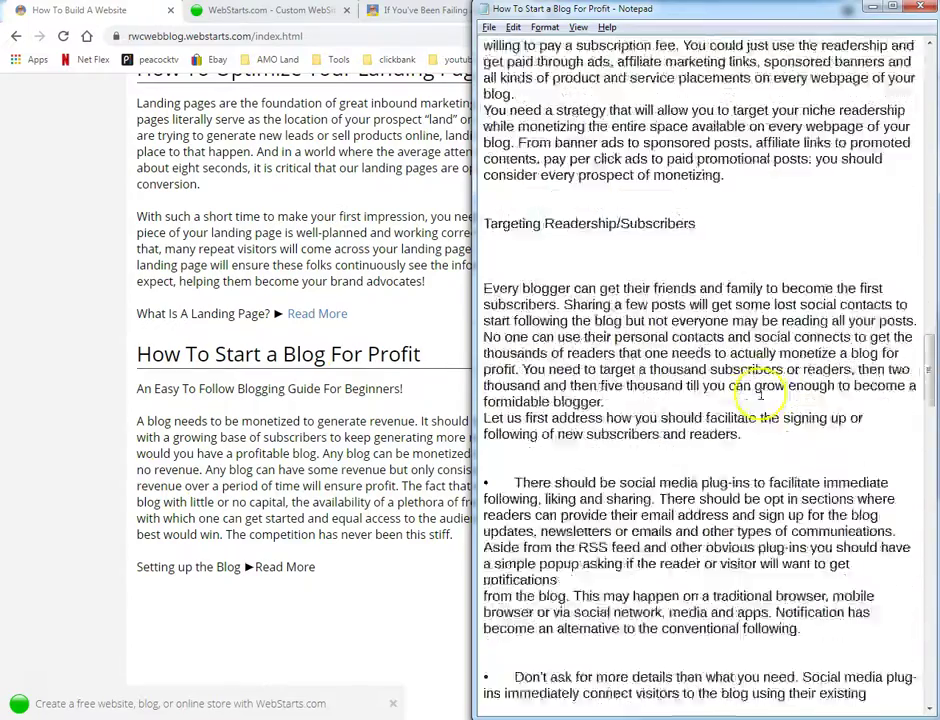
scroll(757, 402, down, 20)
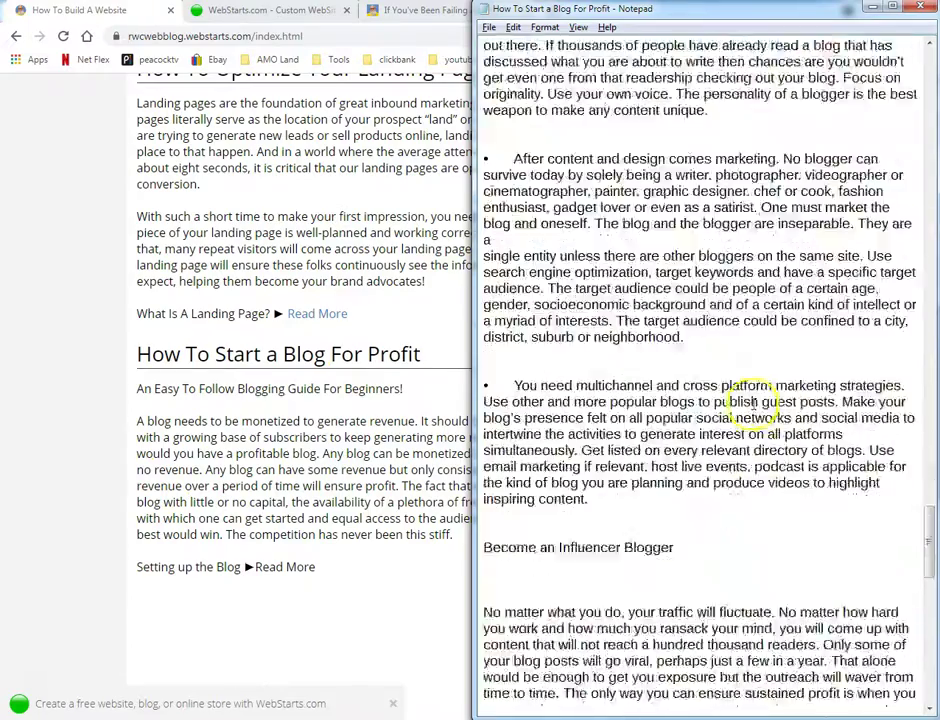
scroll(753, 404, down, 13)
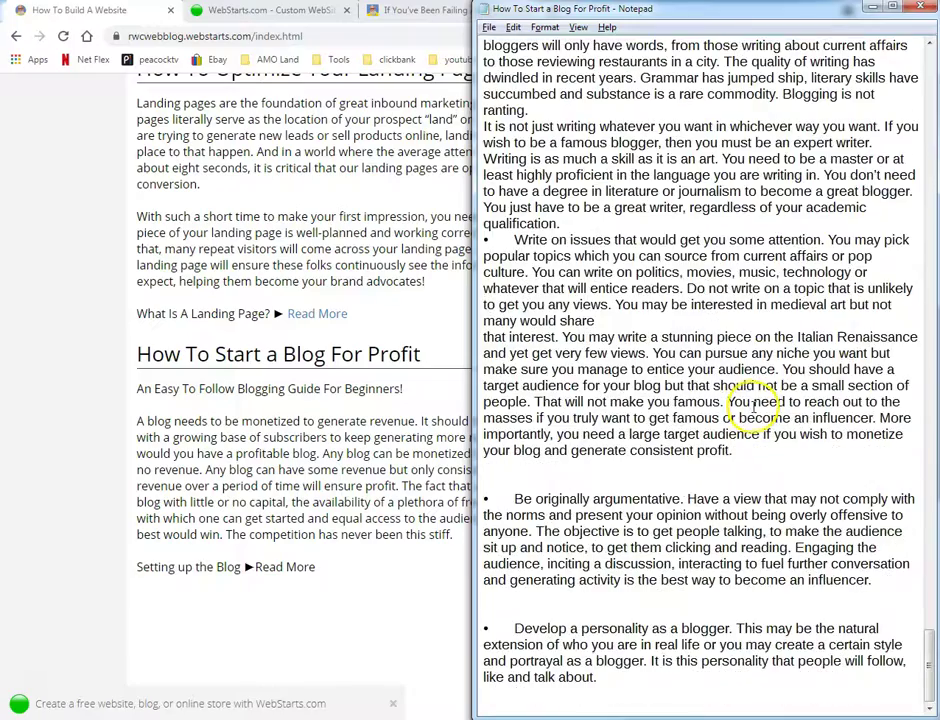
scroll(757, 403, up, 19)
scroll(757, 402, up, 20)
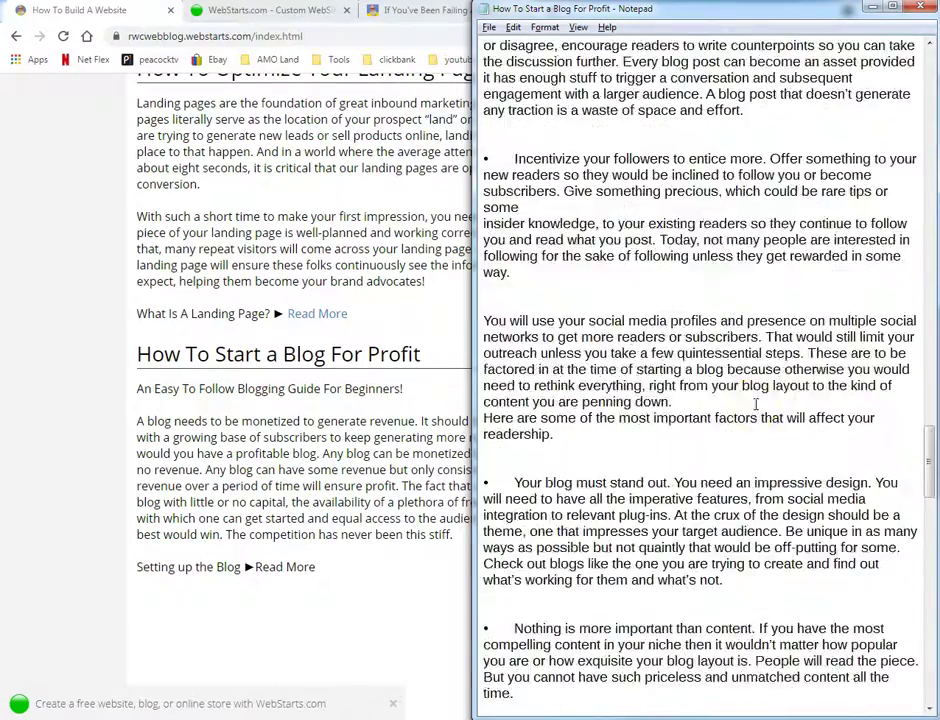
scroll(757, 402, up, 20)
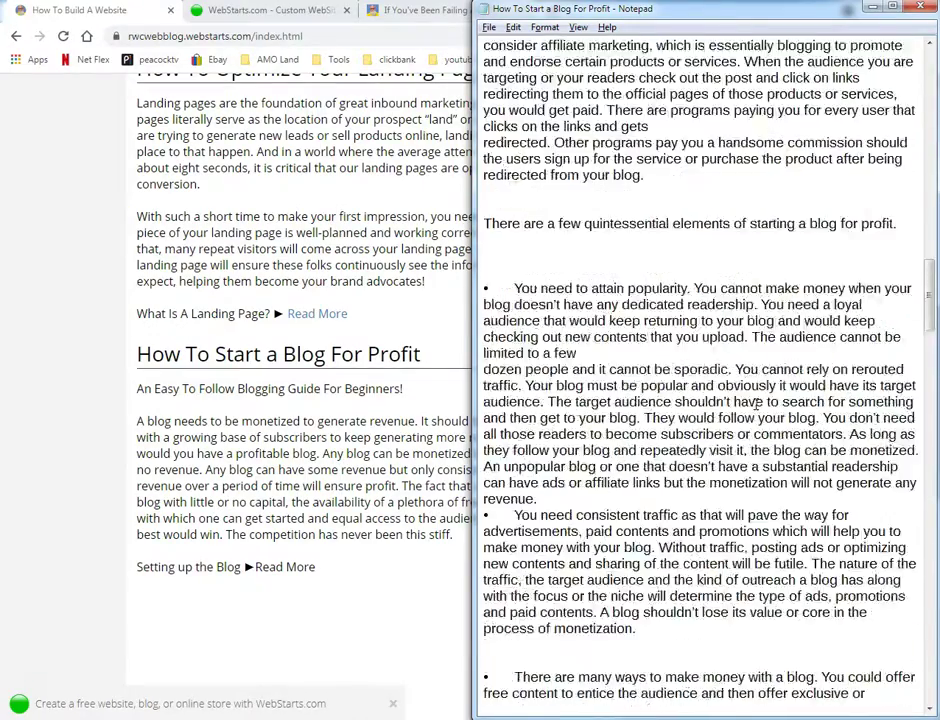
scroll(756, 404, up, 20)
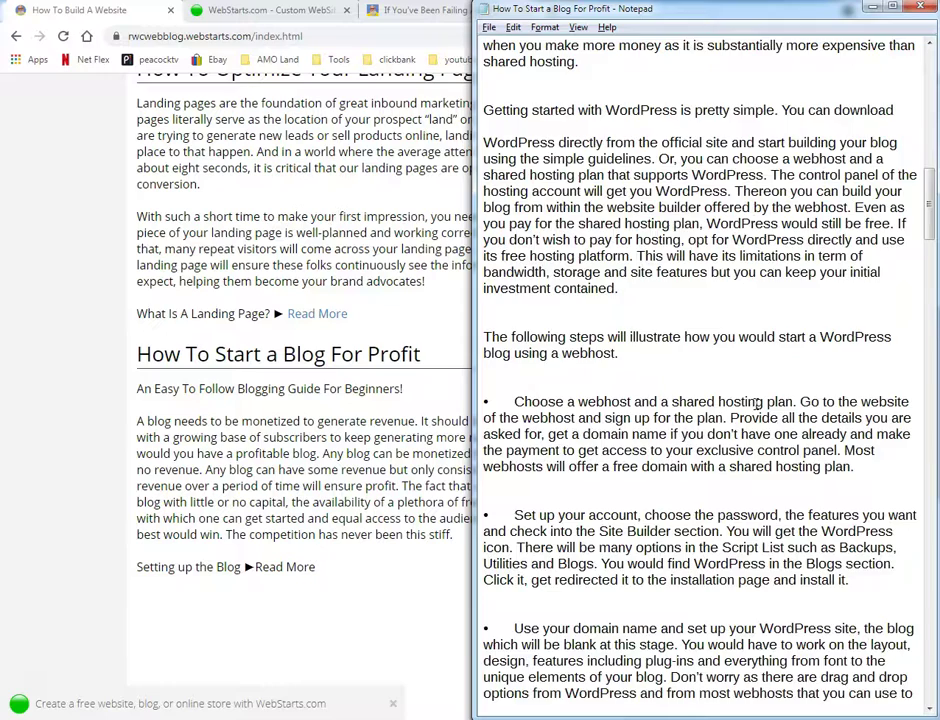
scroll(756, 404, down, 1)
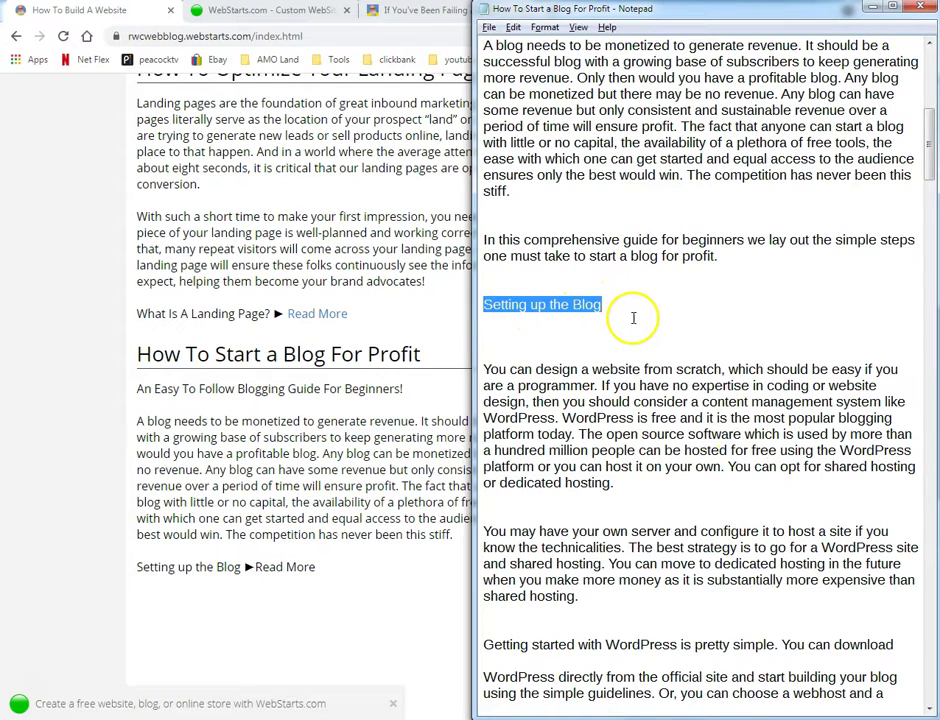
- Switch to the WebStarts editor and review the site's list of pages without changing anything
click(20, 377)
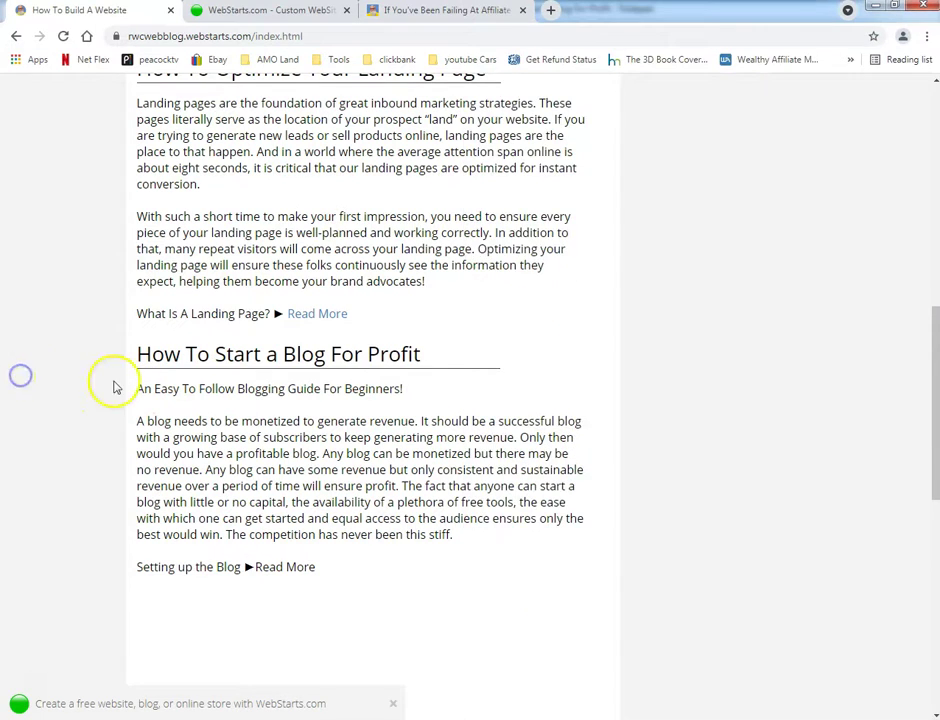
scroll(113, 386, up, 5)
click(250, 11)
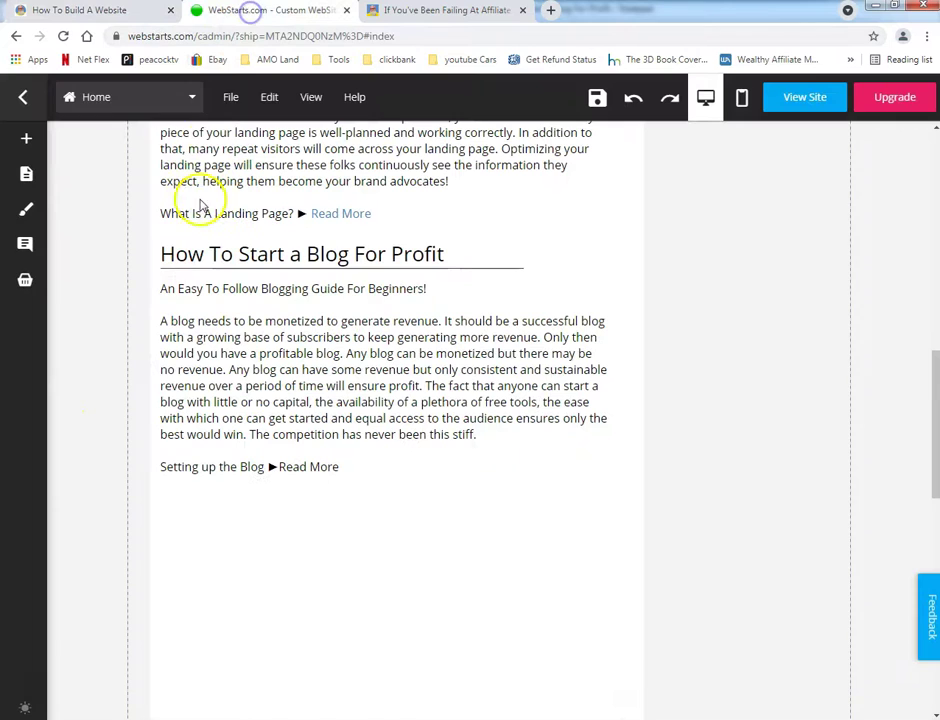
mouse_move(25, 178)
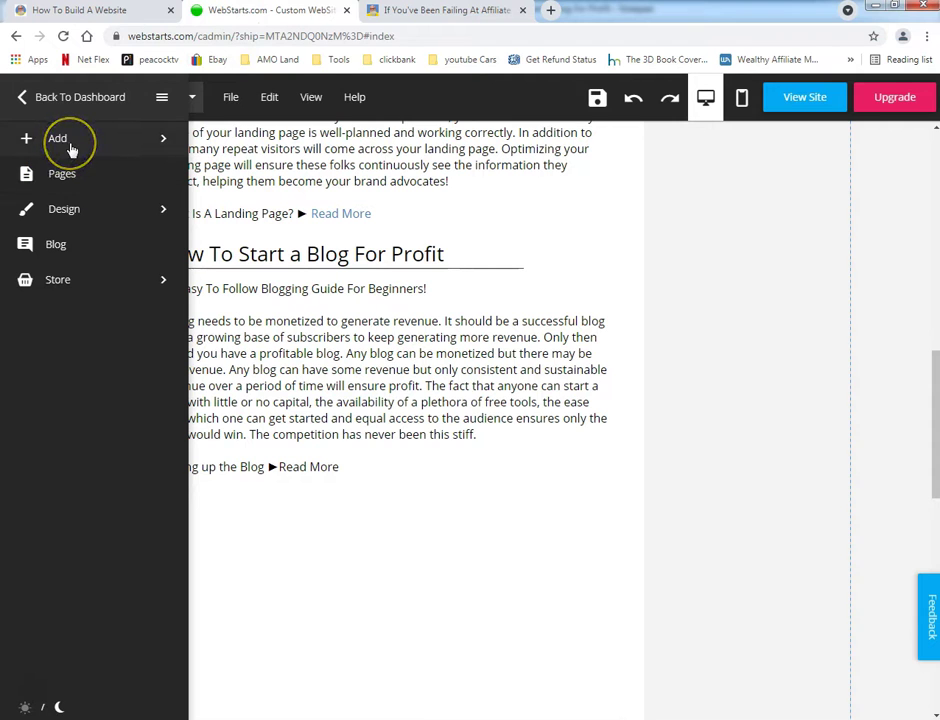
click(76, 177)
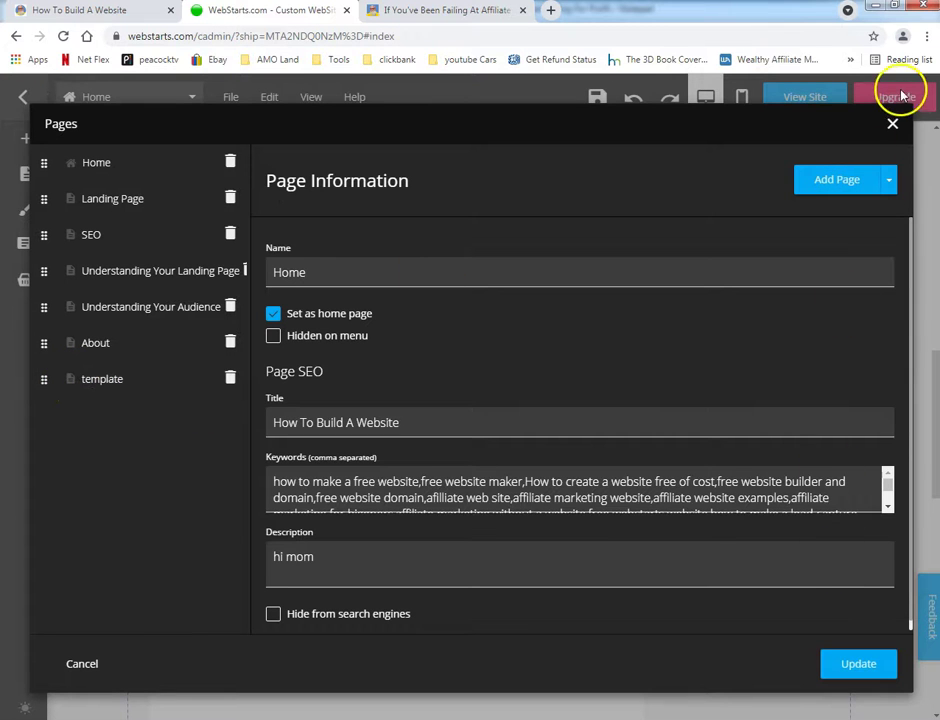
click(892, 124)
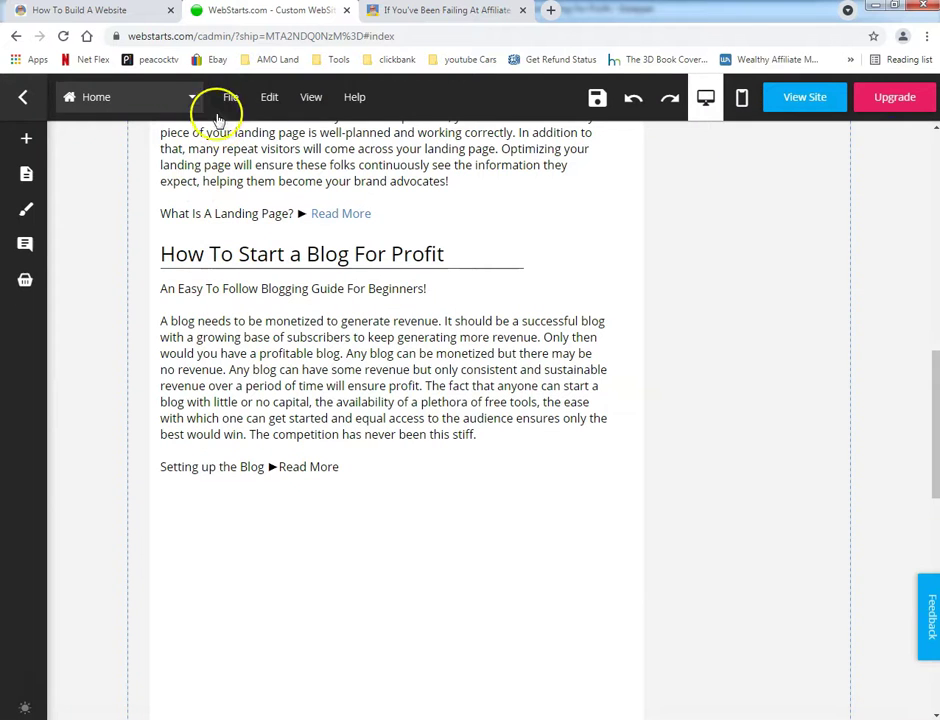
- Switch the editor from the Home page to the page named template
click(115, 100)
click(113, 322)
click(229, 320)
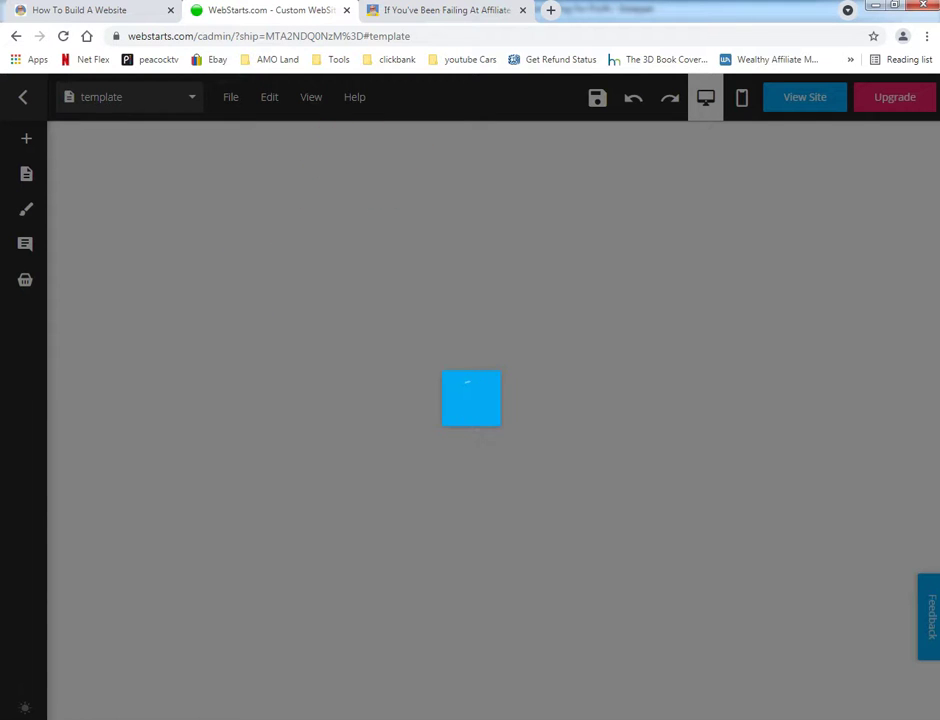
- Look over the rwcweb.com opt-in page and close the browser tab holding the published home page
click(413, 14)
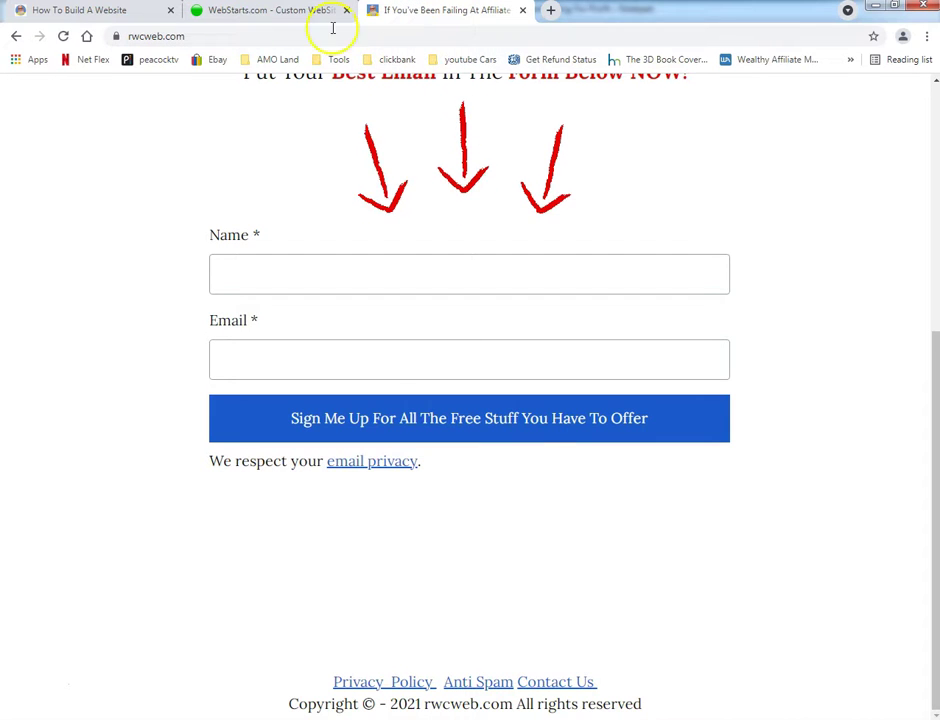
scroll(470, 100, up, 5)
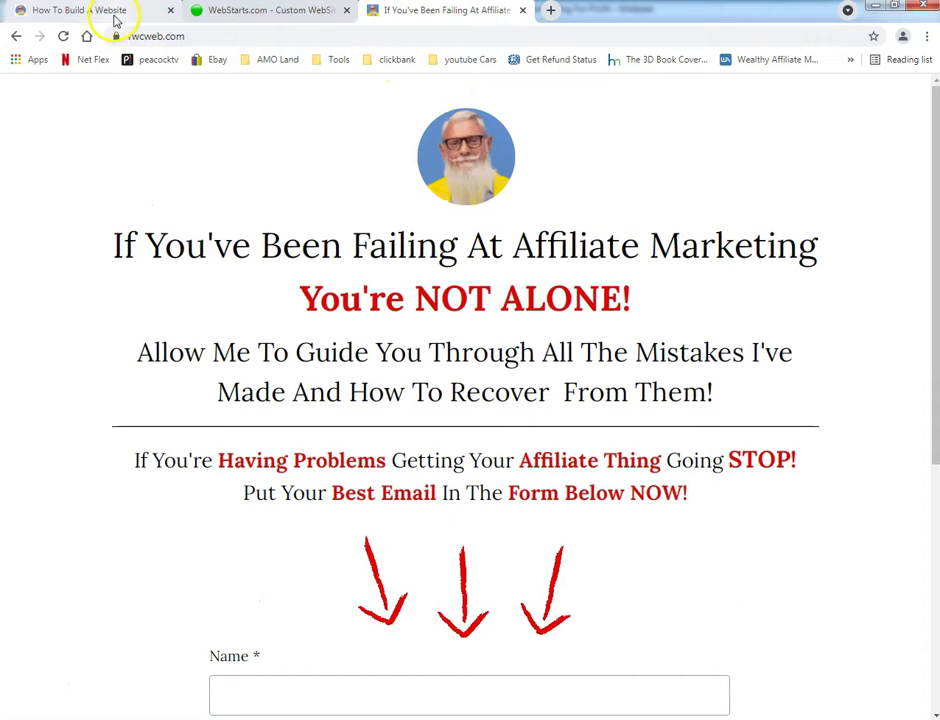
click(116, 15)
click(170, 11)
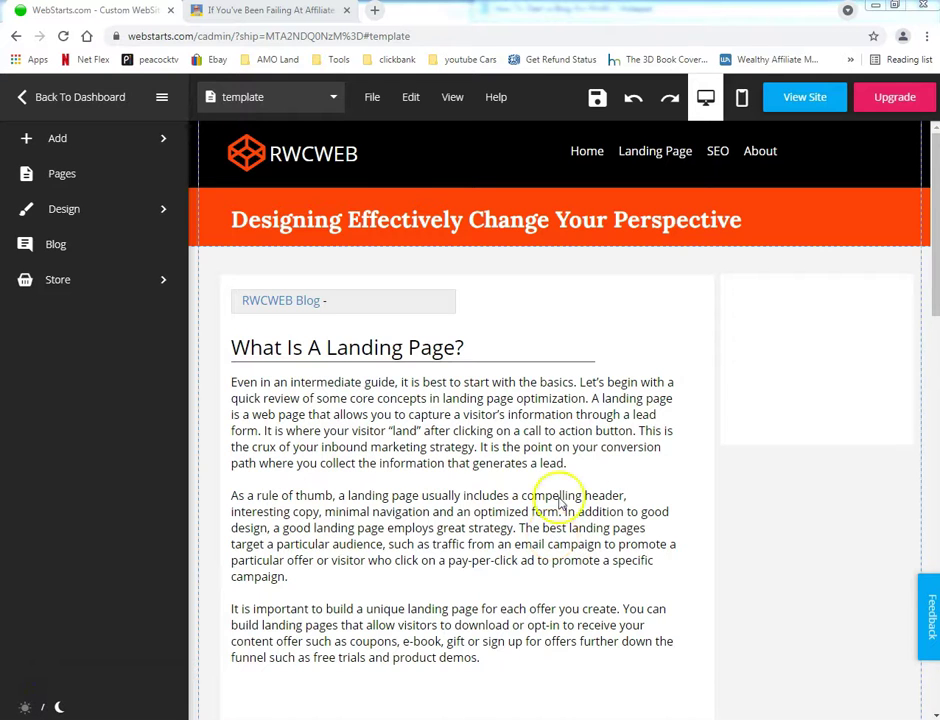
click(254, 13)
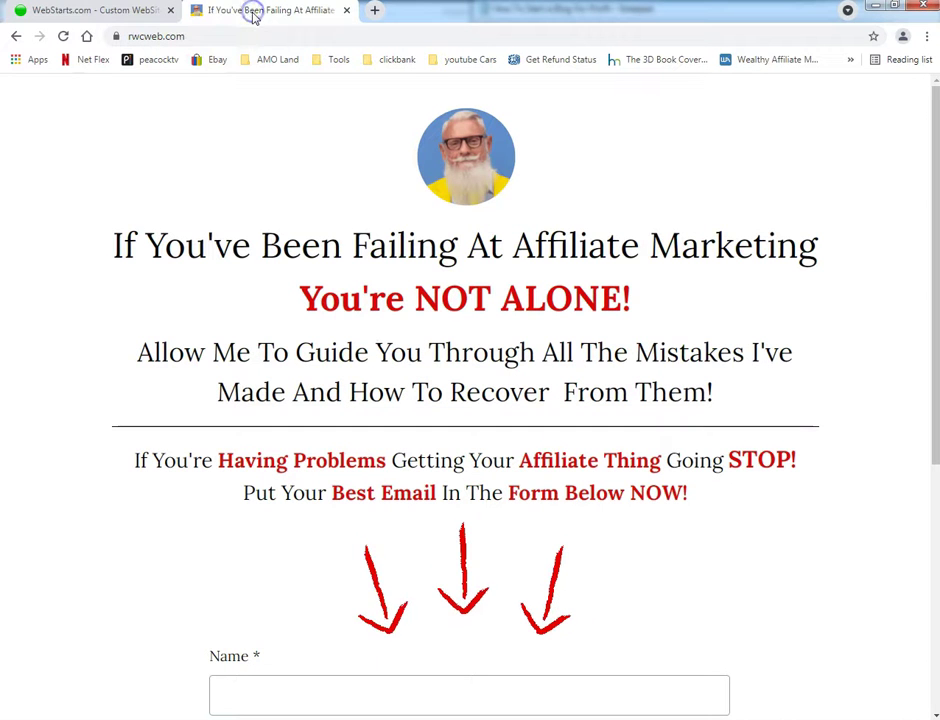
click(126, 14)
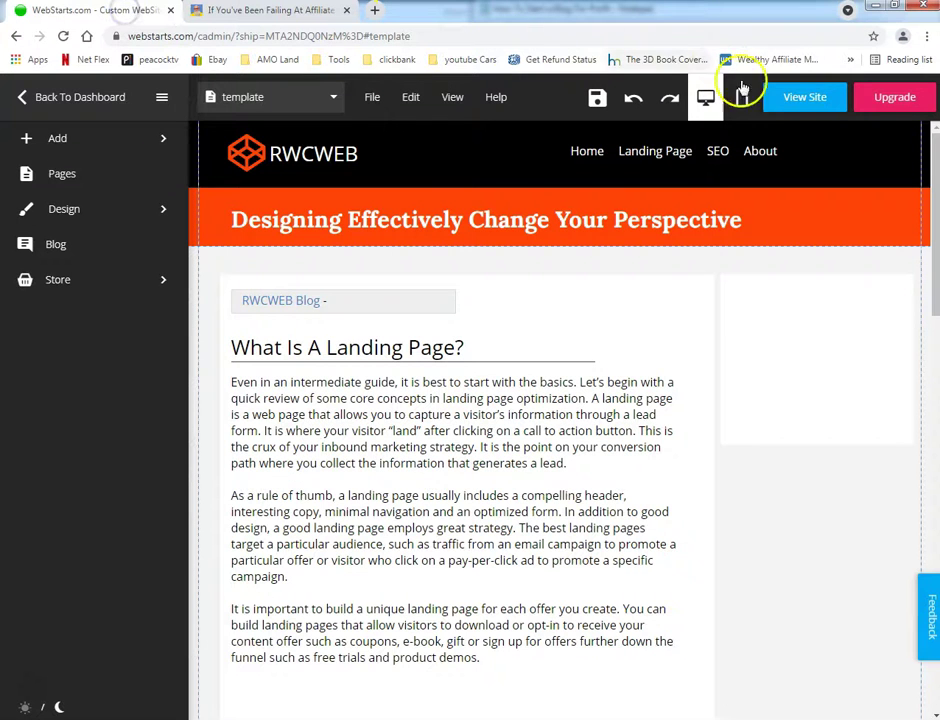
- View the published template page, follow its RWCWEB logo to the home page, and return to the template in the editor
click(779, 95)
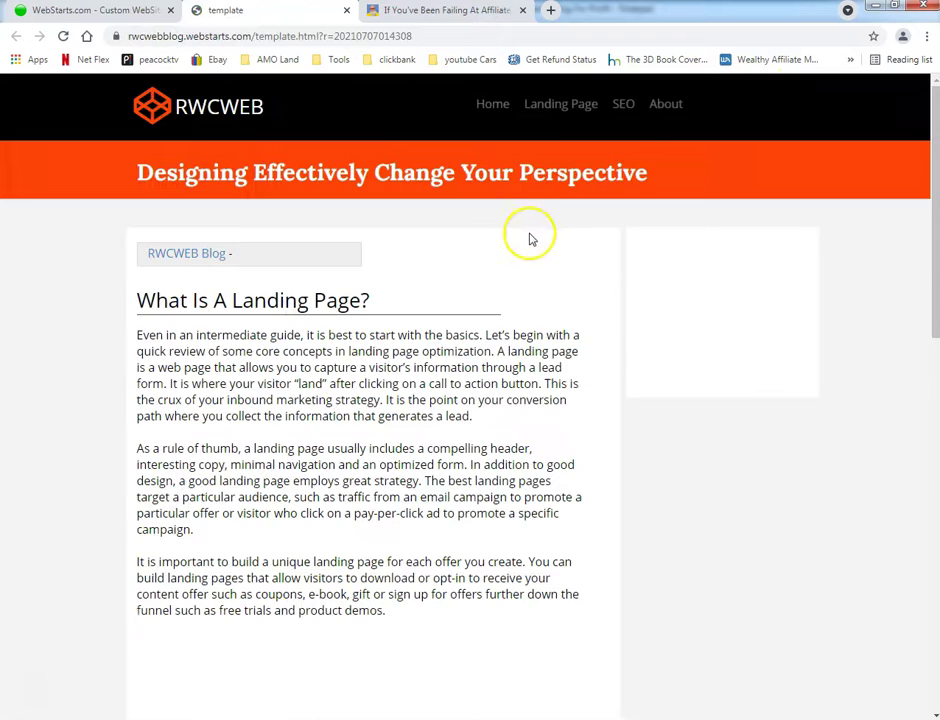
scroll(415, 316, down, 3)
scroll(418, 318, up, 3)
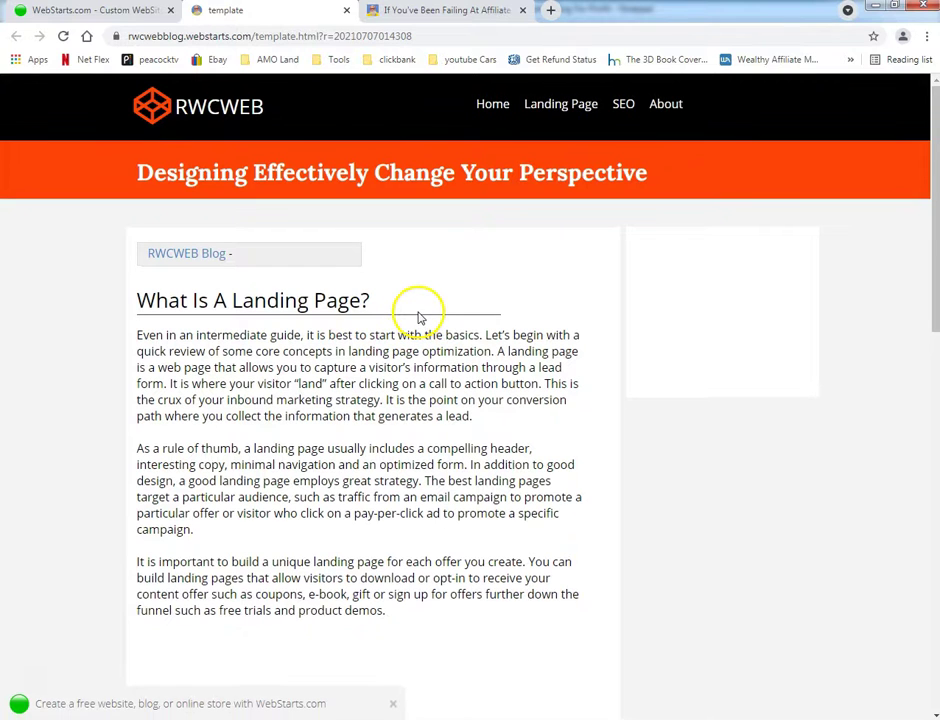
click(181, 113)
click(113, 14)
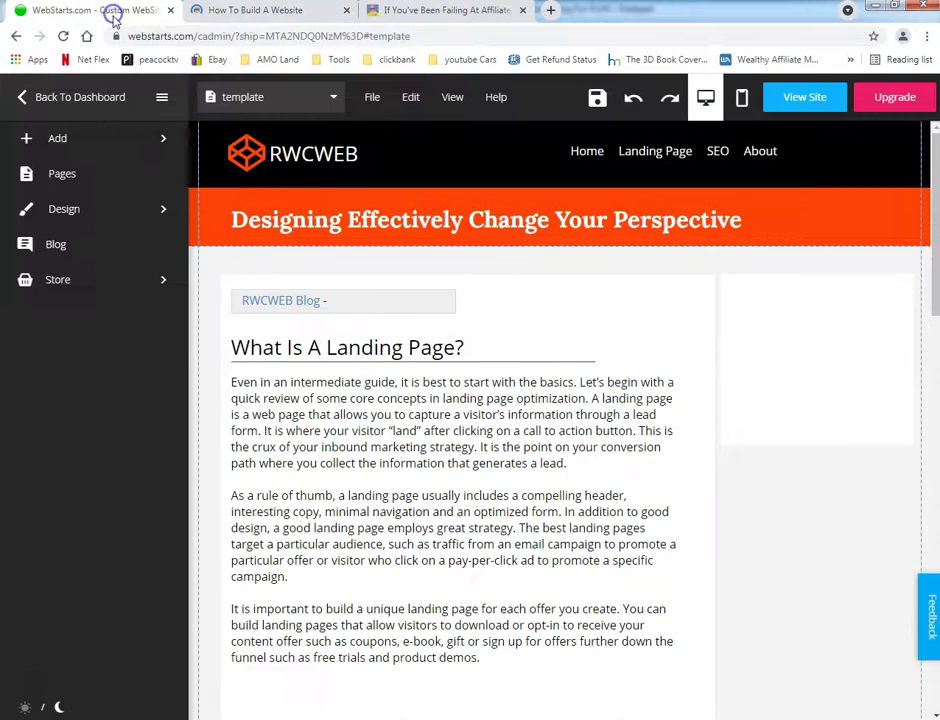
scroll(240, 370, down, 2)
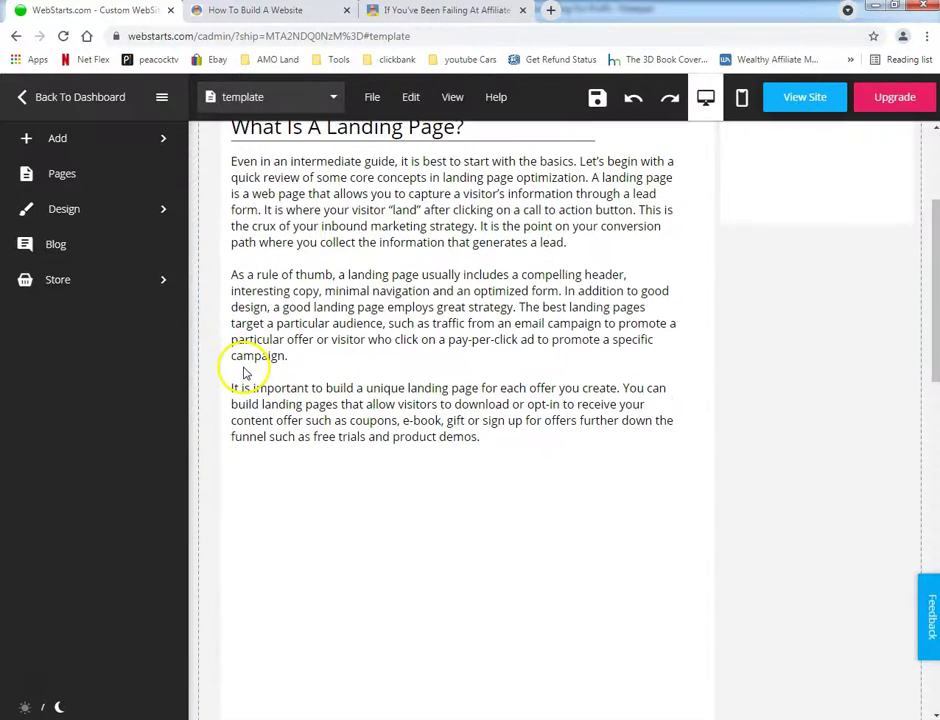
- Examine the template page's heading, body text and empty content area, and glance at the blog article text in Notepad
scroll(245, 373, up, 2)
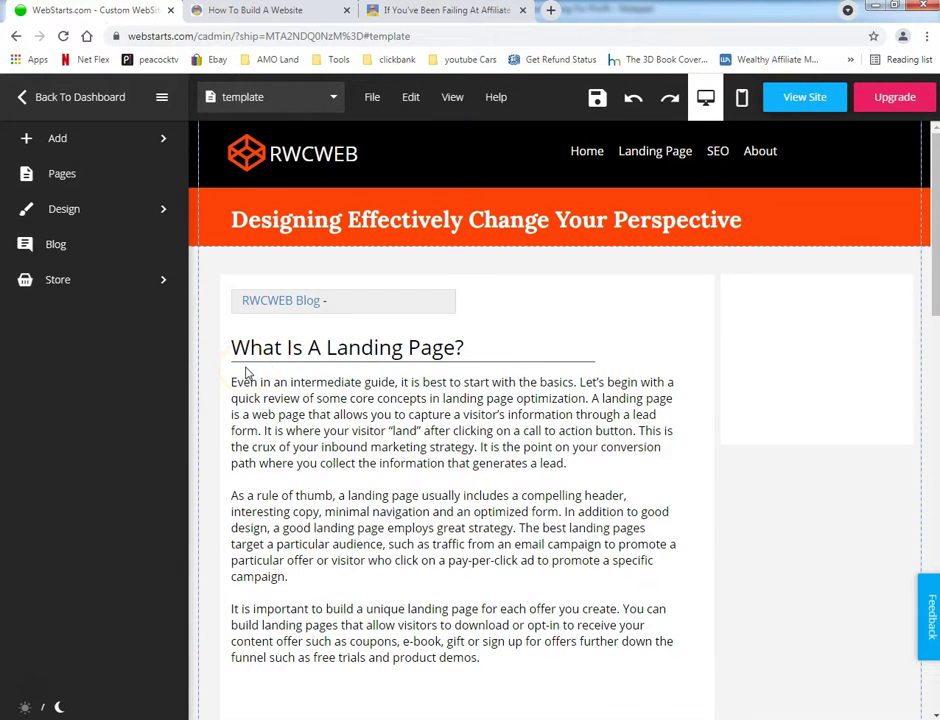
click(463, 660)
key(alt+Tab)
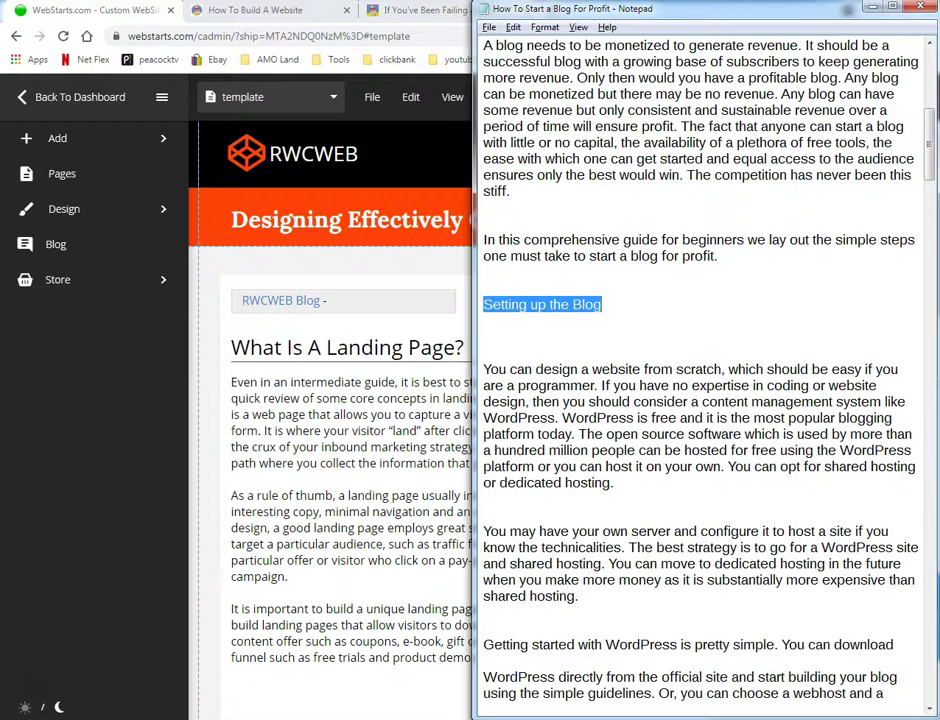
key(alt+Tab)
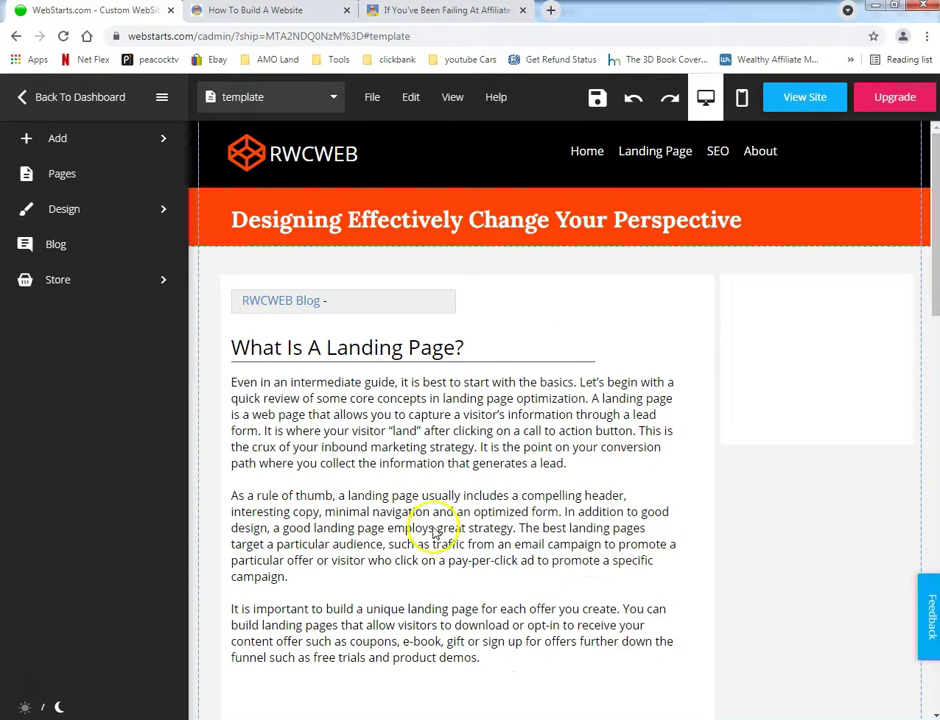
scroll(435, 533, down, 2)
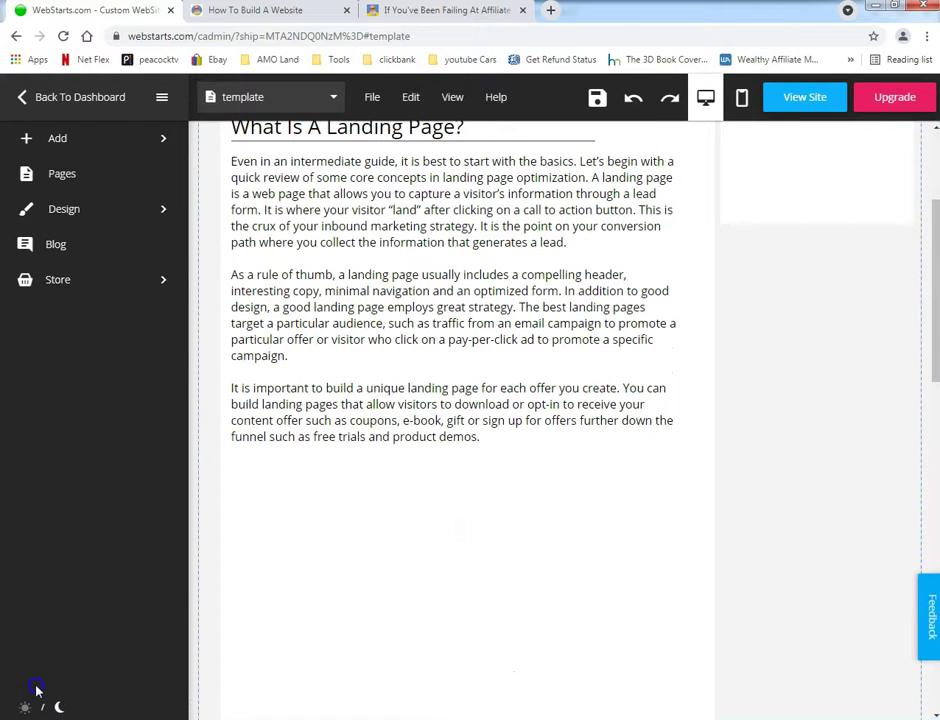
scroll(342, 564, down, 1)
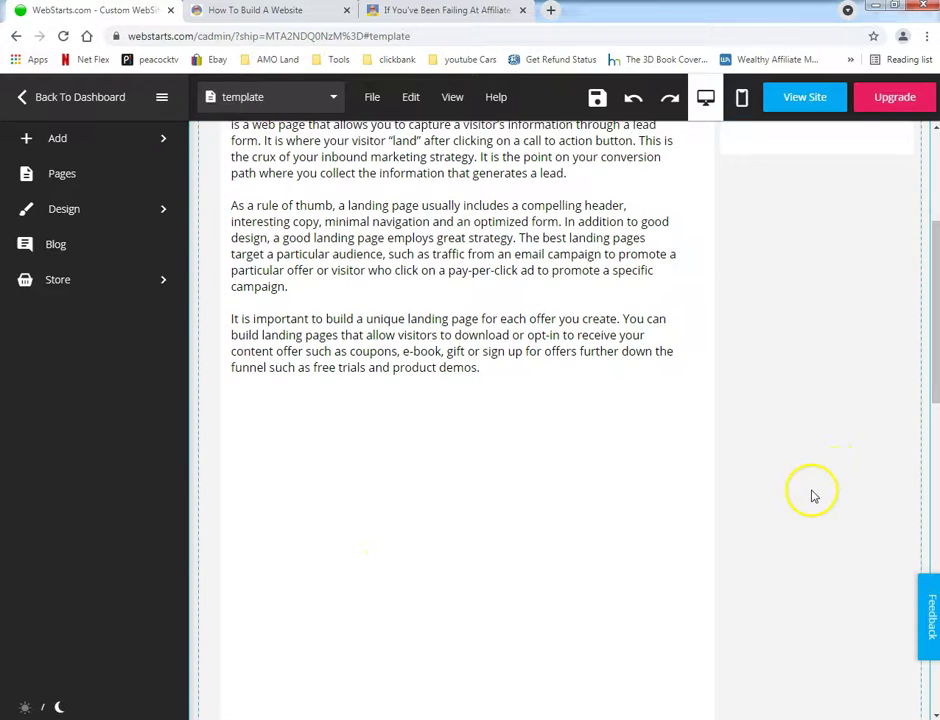
scroll(795, 502, up, 3)
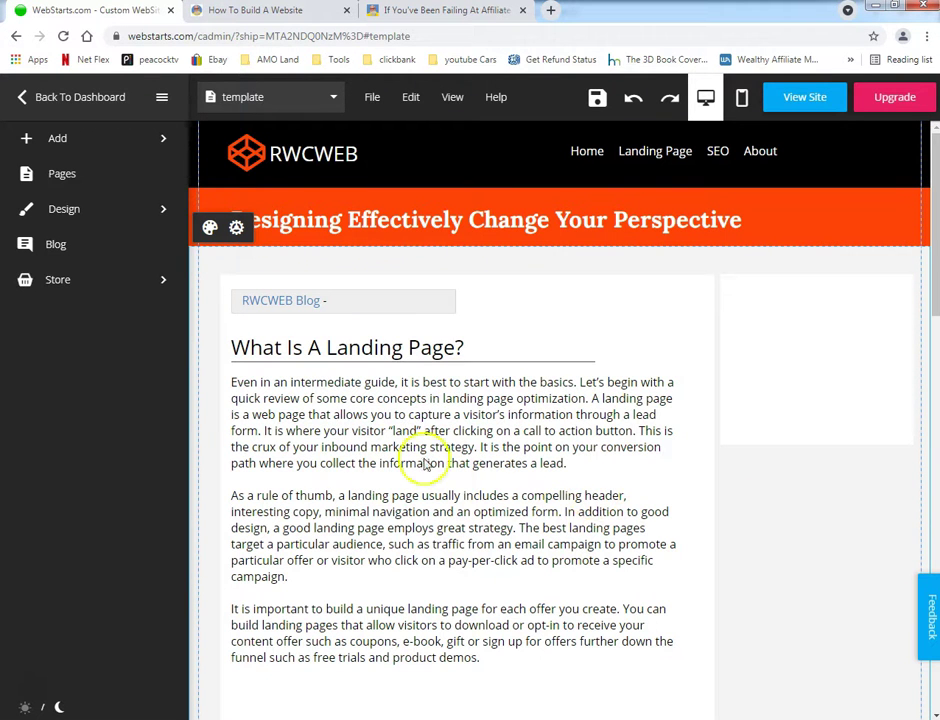
click(411, 425)
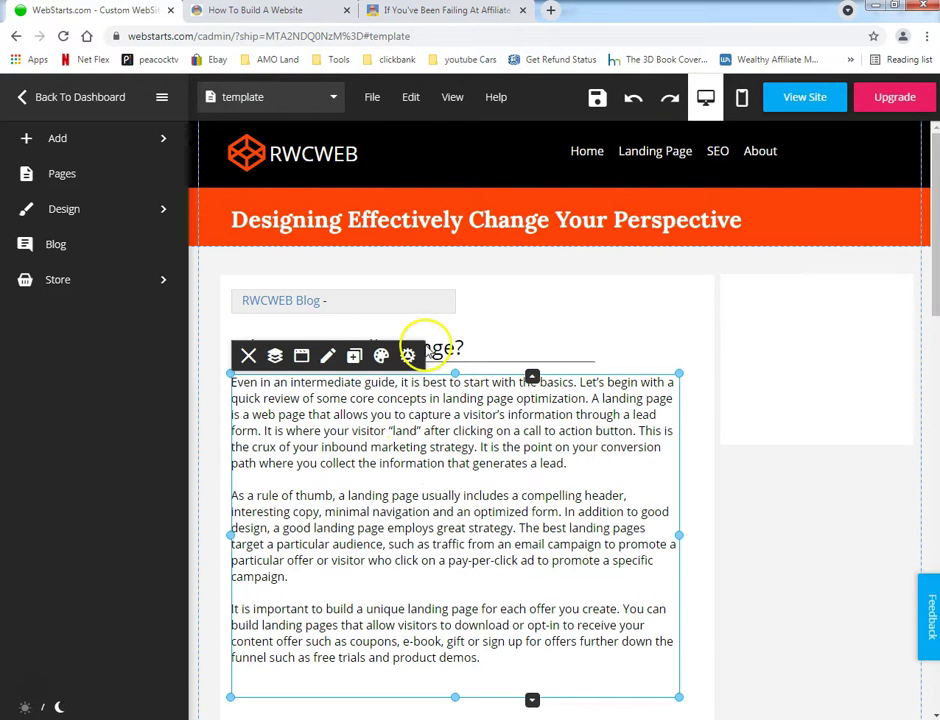
click(427, 343)
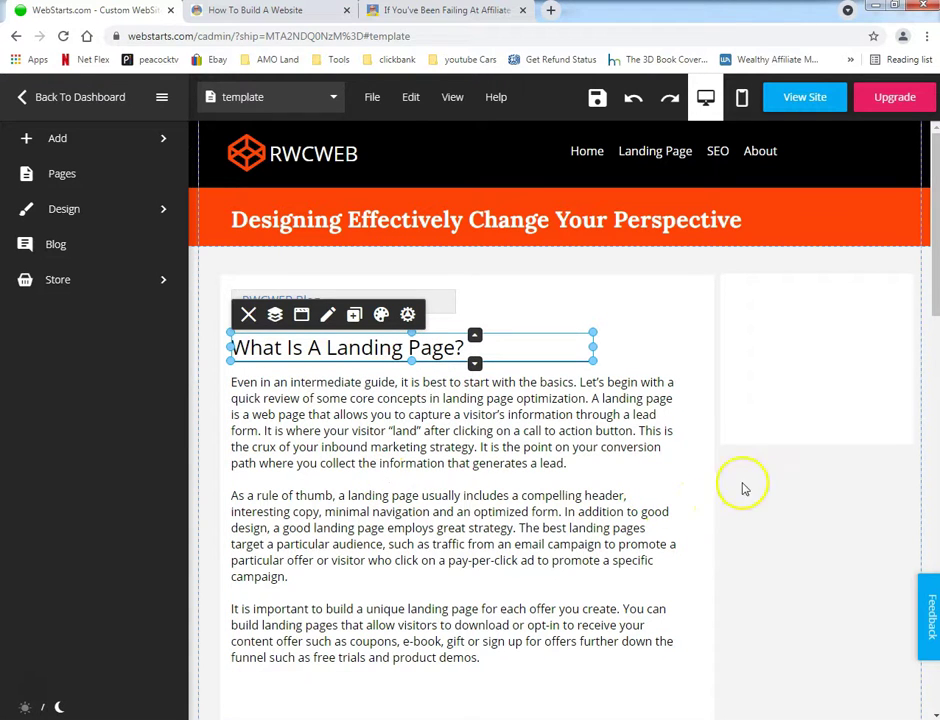
scroll(790, 508, down, 3)
scroll(792, 505, down, 5)
scroll(797, 500, up, 6)
scroll(798, 503, up, 2)
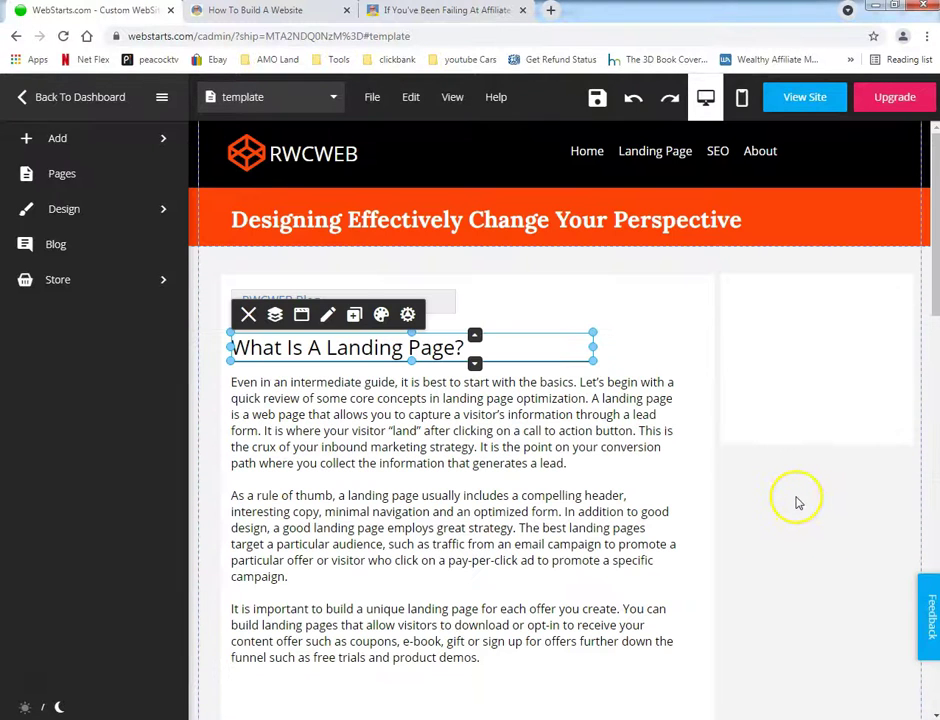
- Create a new page copied from the template page and name it Setting up the Blog, matching the article section heading
click(65, 177)
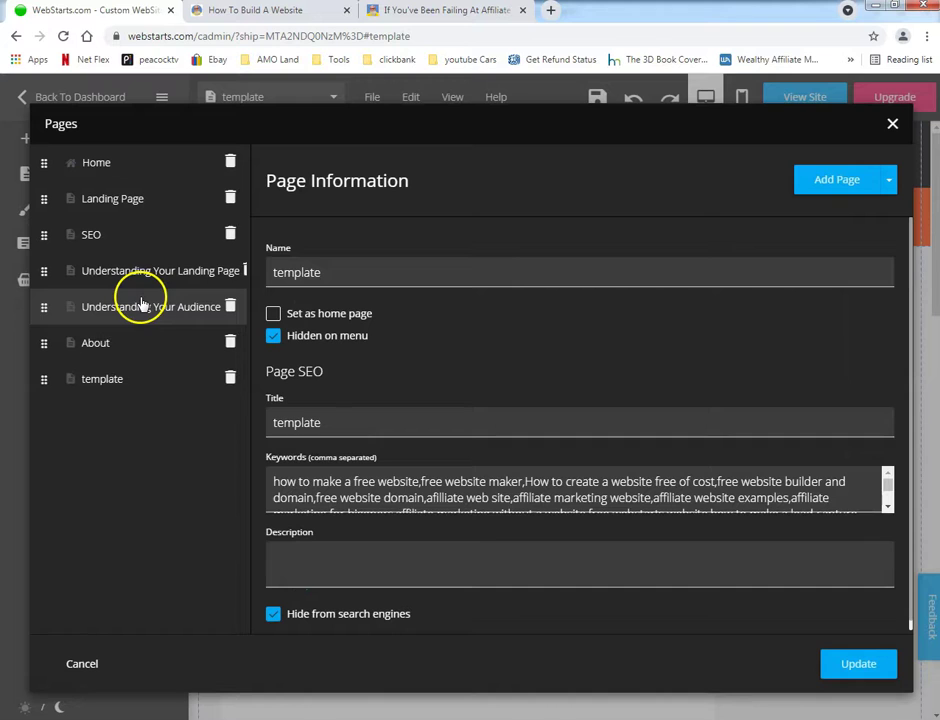
click(822, 181)
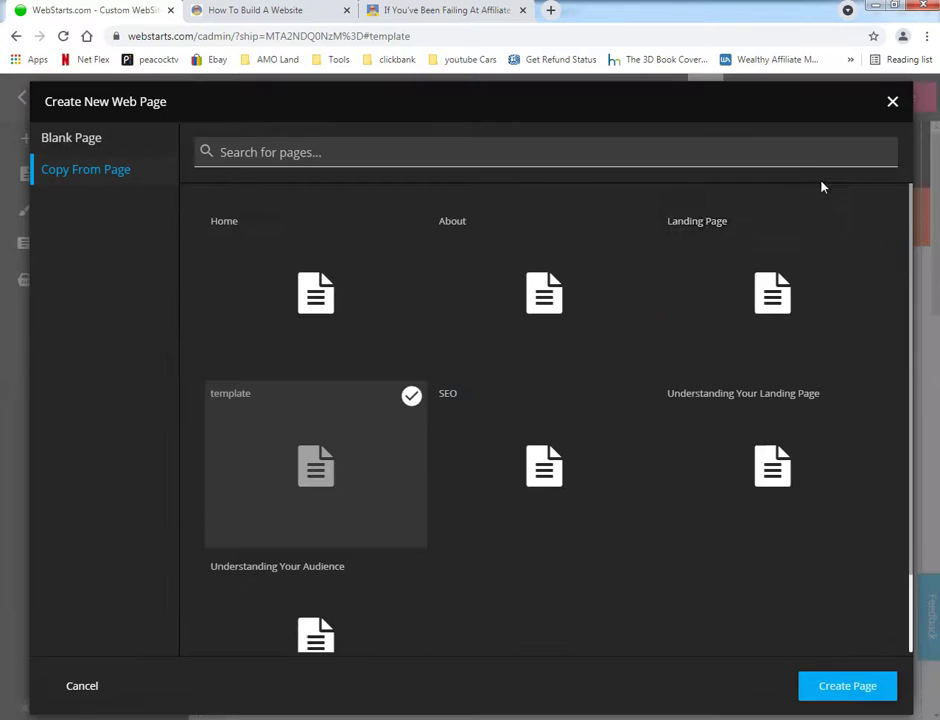
click(313, 453)
click(314, 458)
click(848, 690)
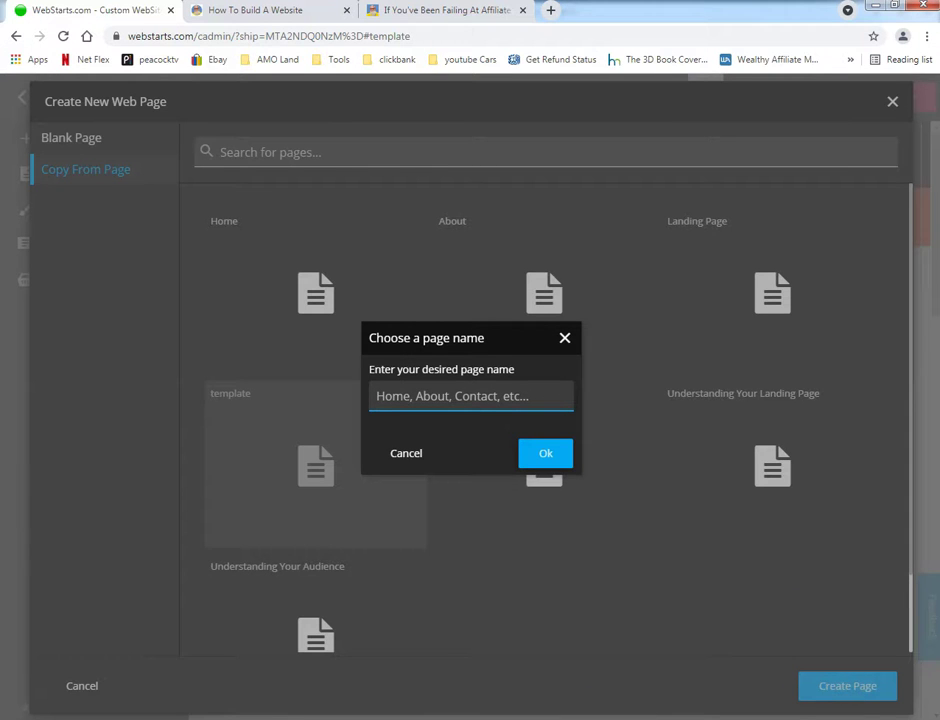
key(alt+Tab)
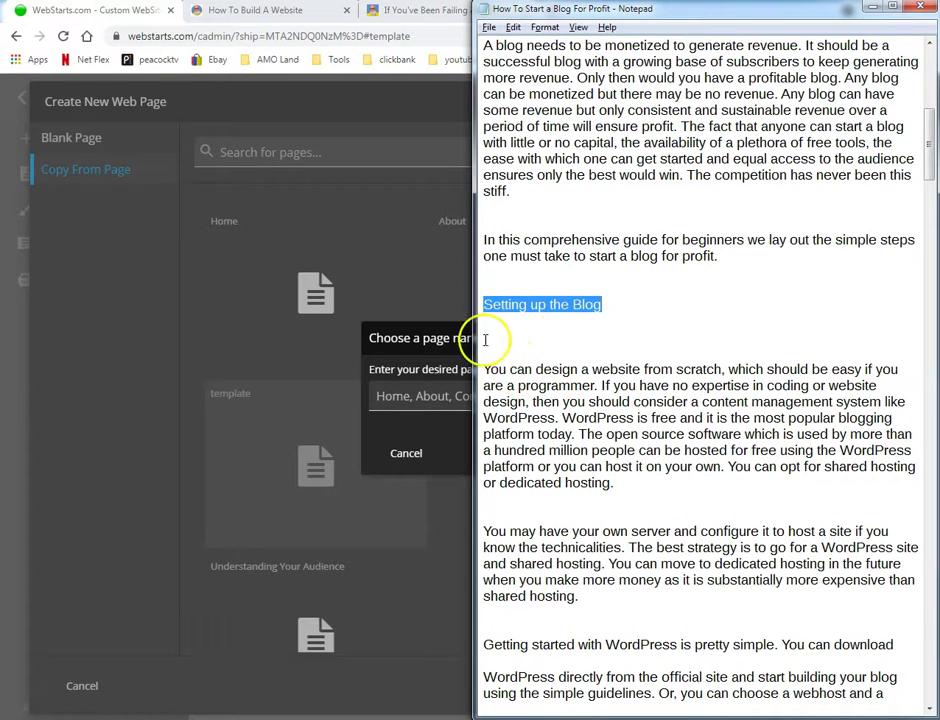
click(428, 397)
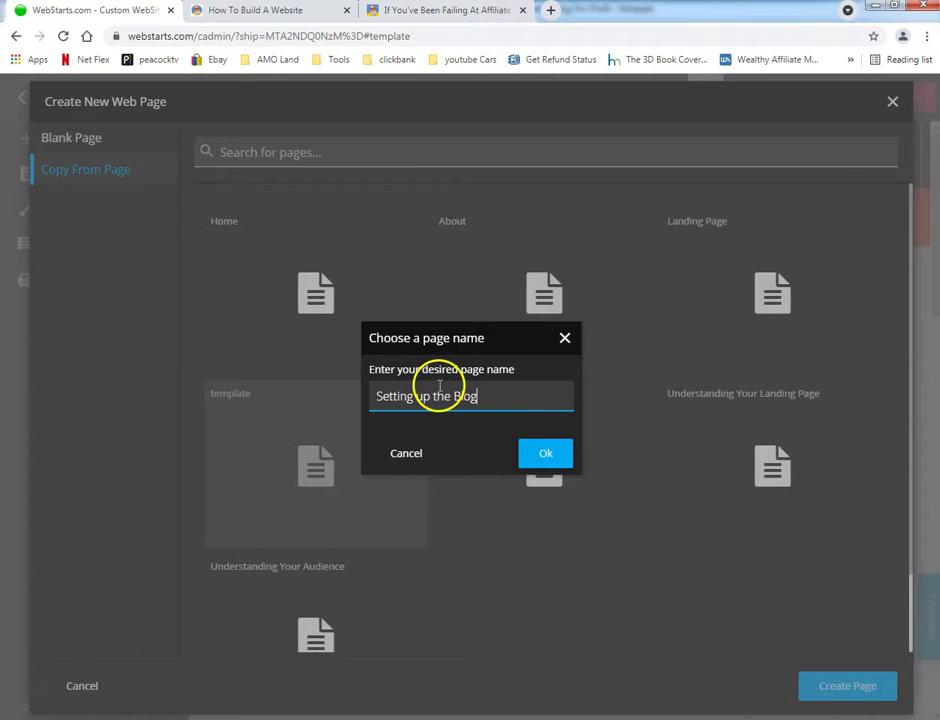
click(534, 452)
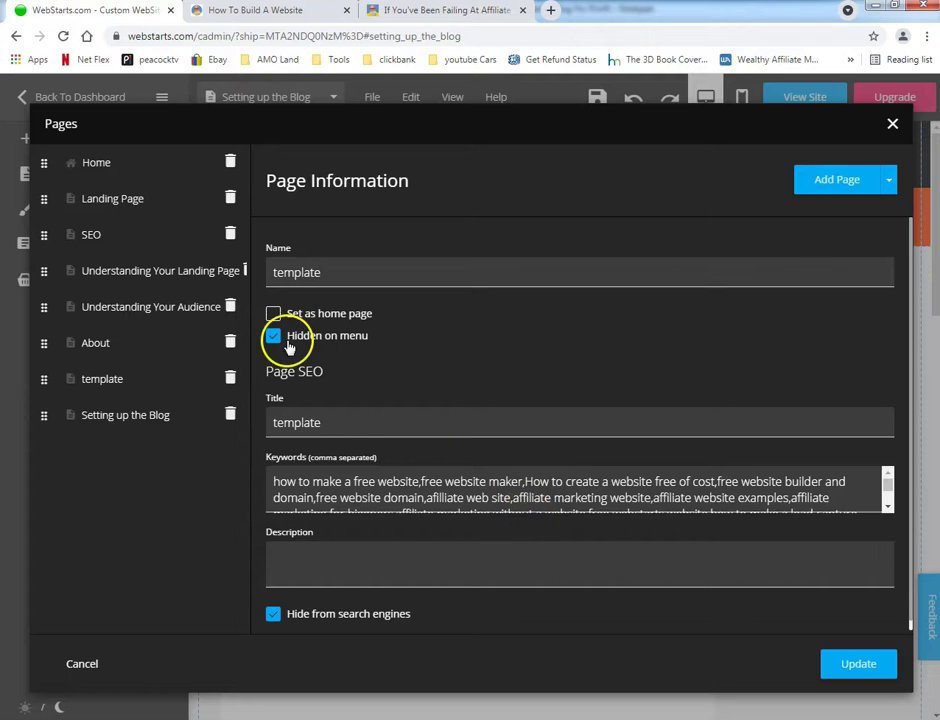
click(853, 666)
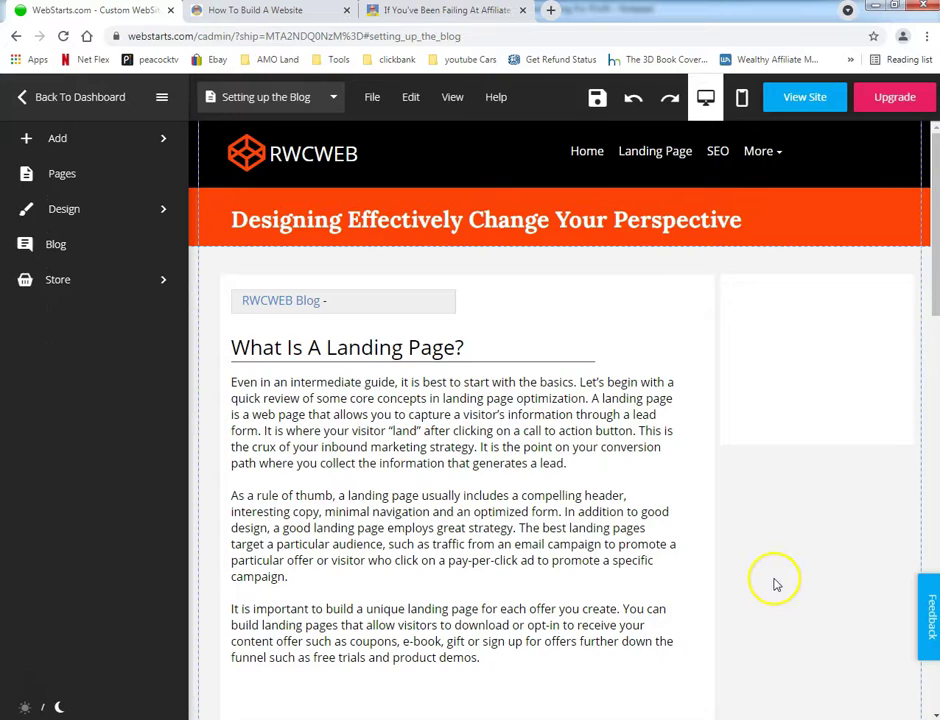
- Look over the copied Setting up the Blog page and save it
scroll(757, 560, down, 2)
scroll(660, 525, up, 2)
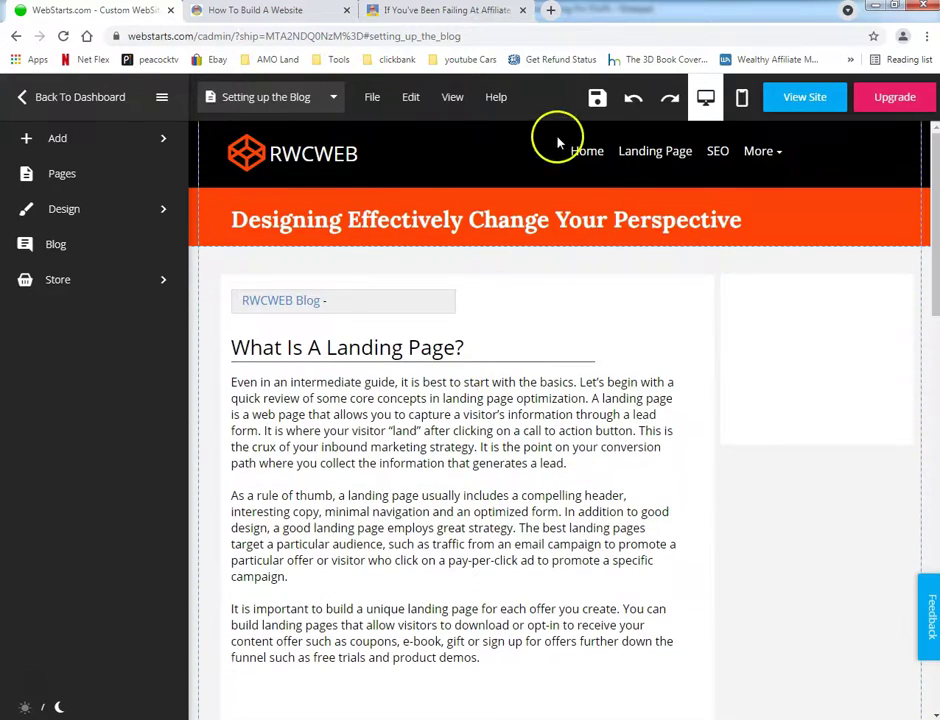
click(597, 97)
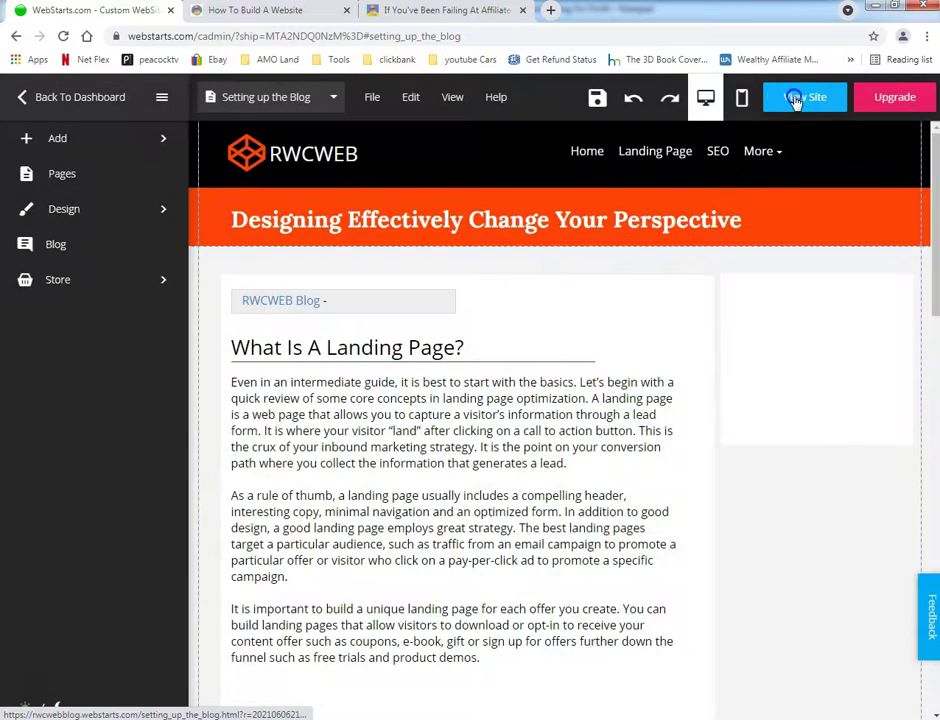
- View the published Setting up the Blog page, close the How To Build A Website browser tab, and return to the editor
click(795, 100)
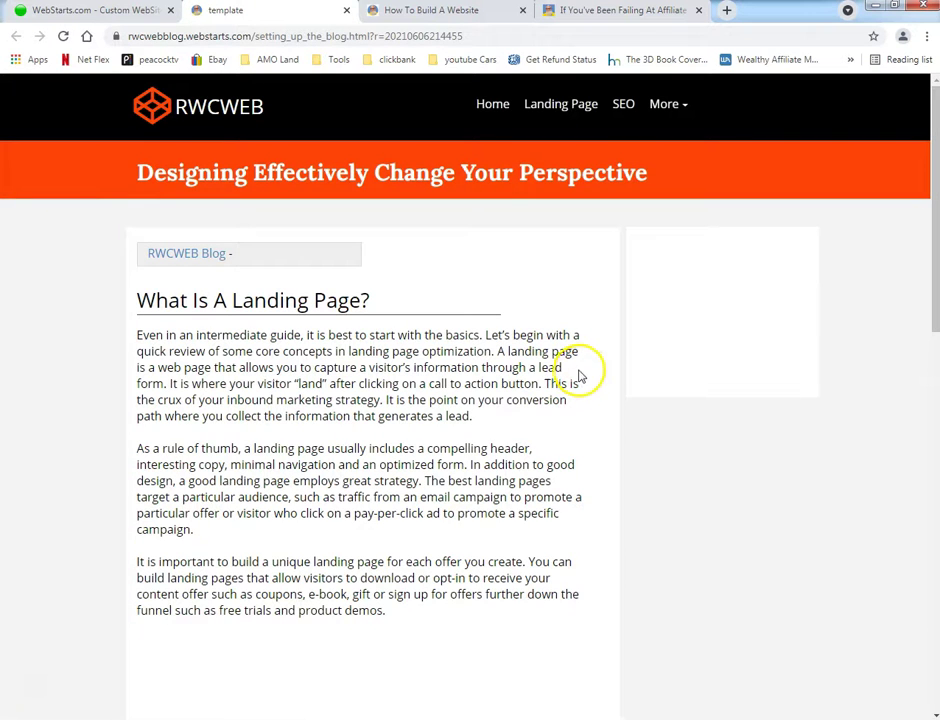
click(522, 10)
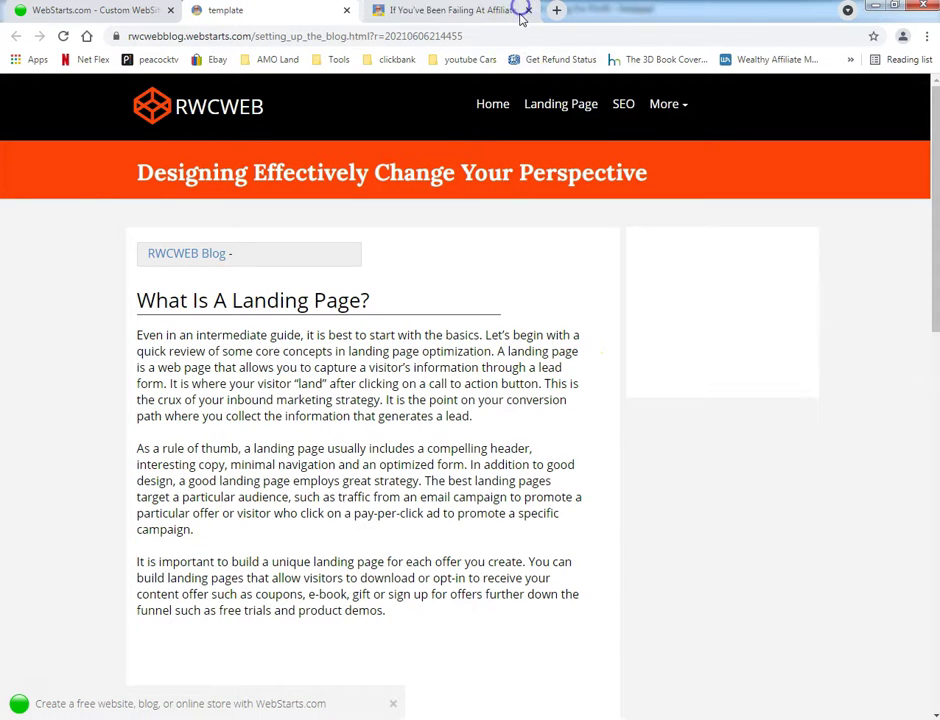
click(100, 14)
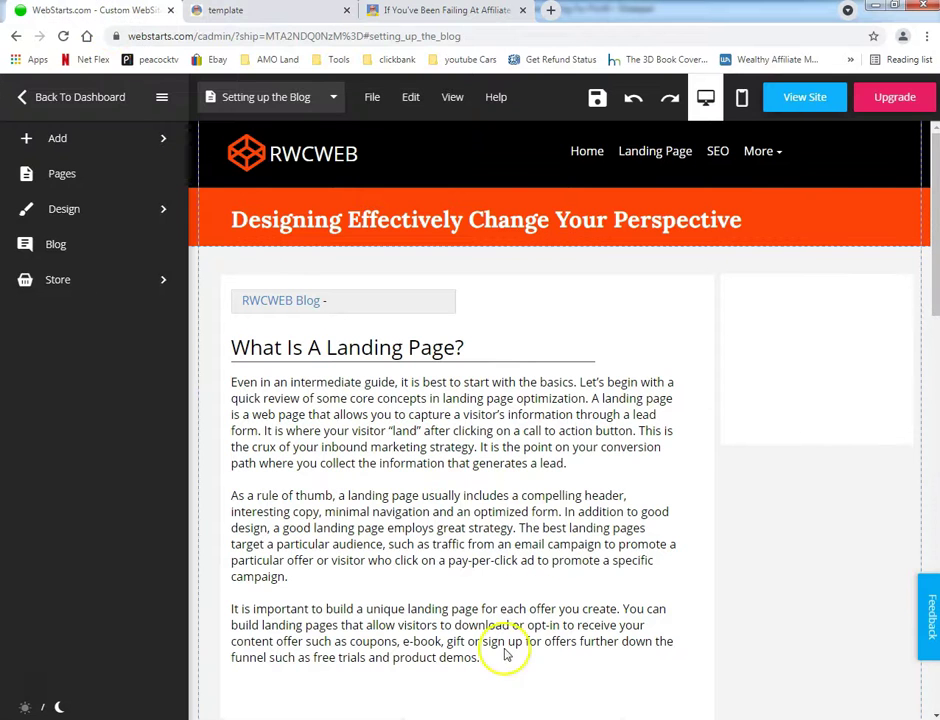
- Copy the section title from Notepad and replace the What Is A Landing Page? heading with Setting up the Blog
key(alt+Tab)
right_click(575, 305)
click(606, 349)
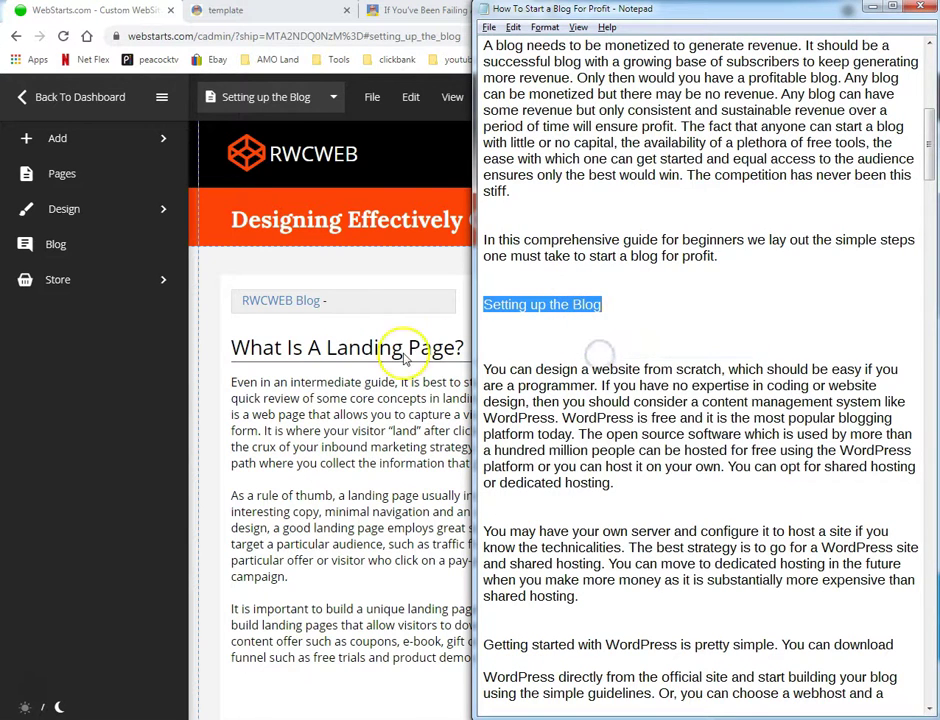
click(345, 347)
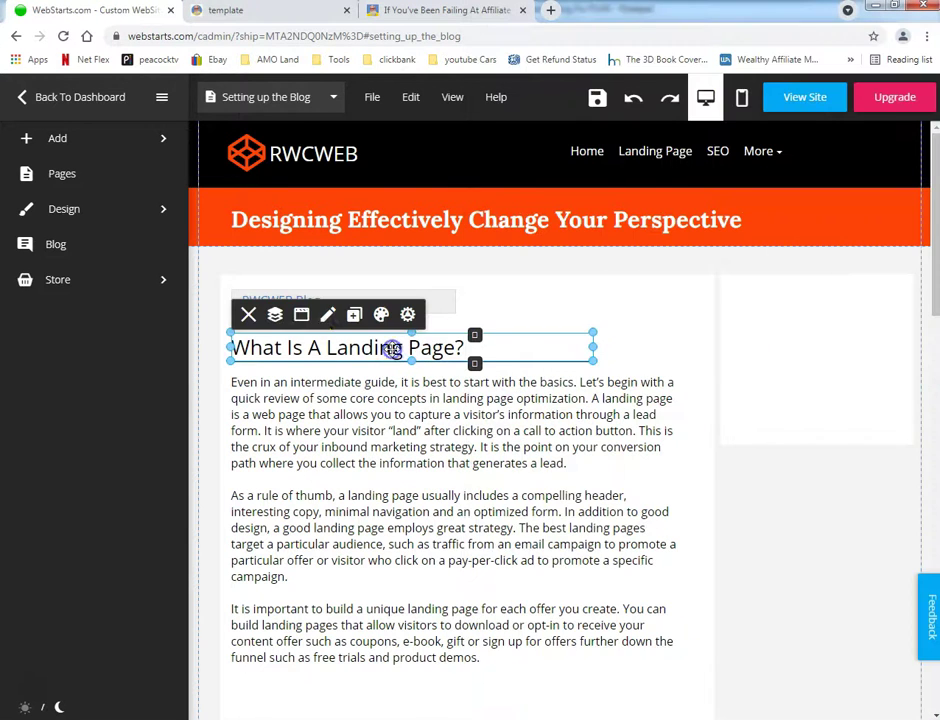
click(327, 316)
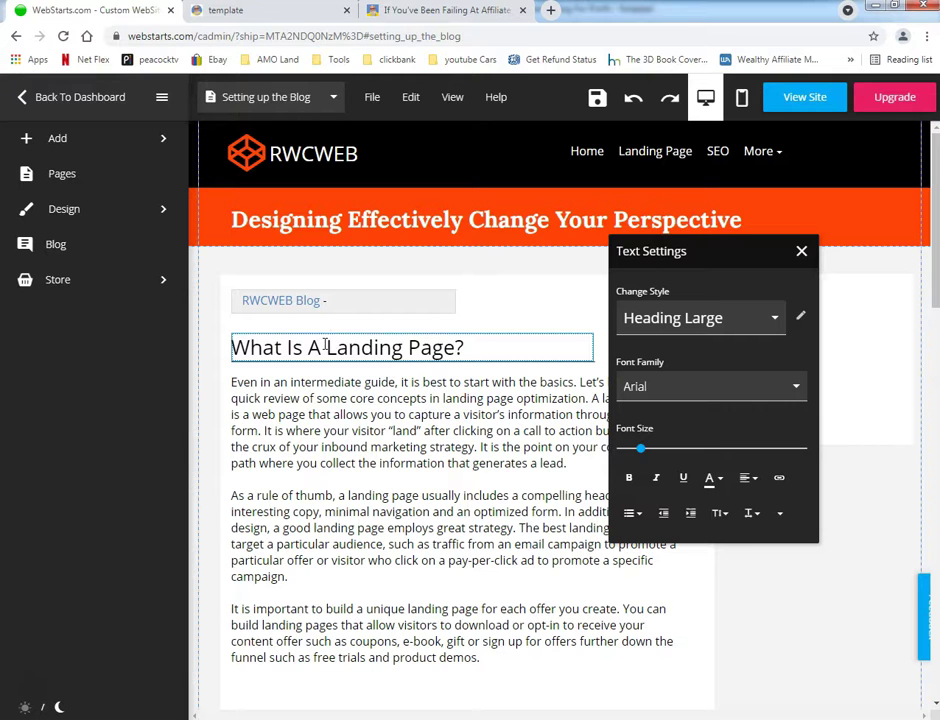
key(ctrl+a)
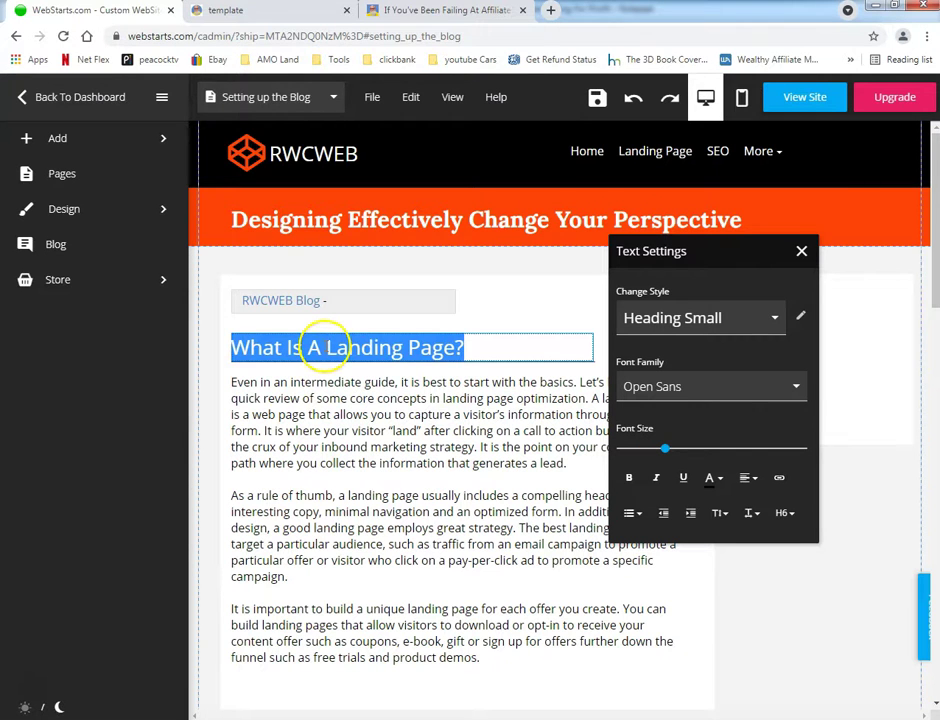
key(ctrl+v)
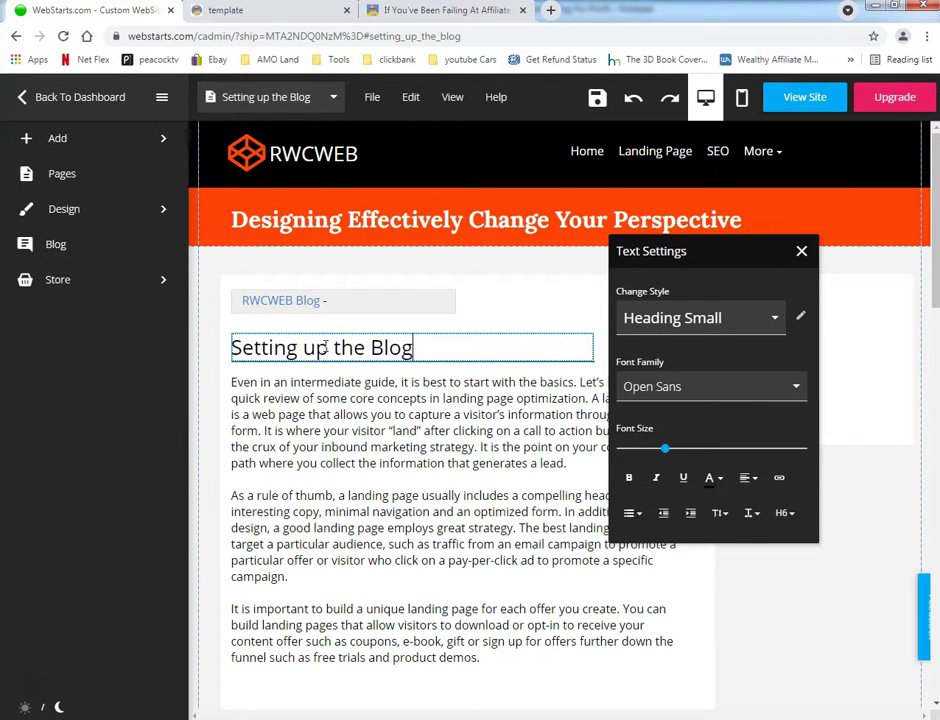
- Replace the page's body text with the first two paragraphs under Setting up the Blog from the Notepad article
key(alt+Tab)
scroll(537, 404, down, 3)
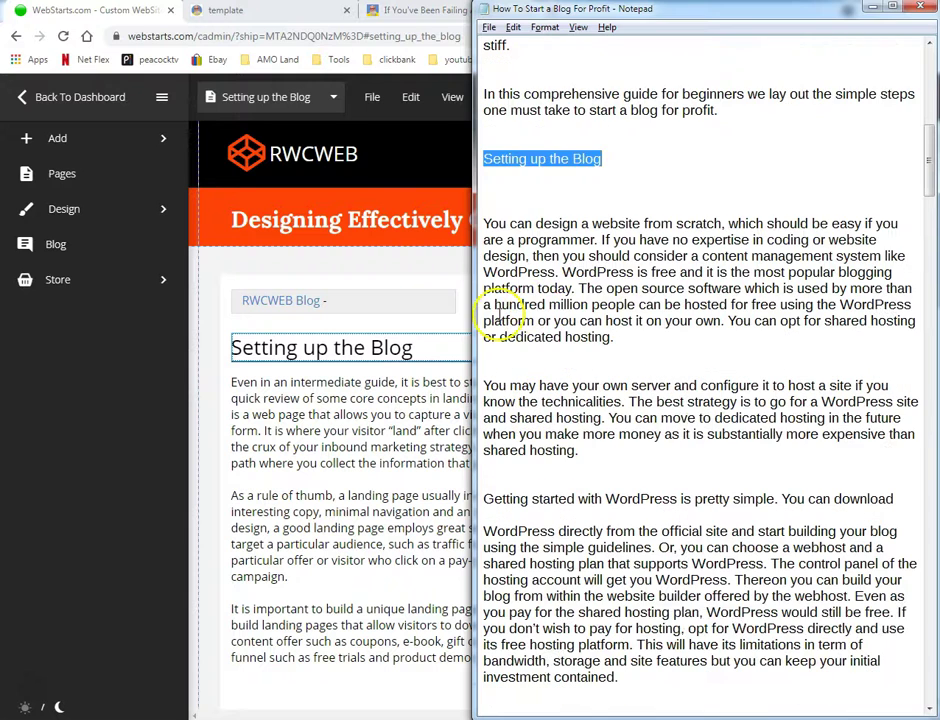
drag(485, 224, 648, 442)
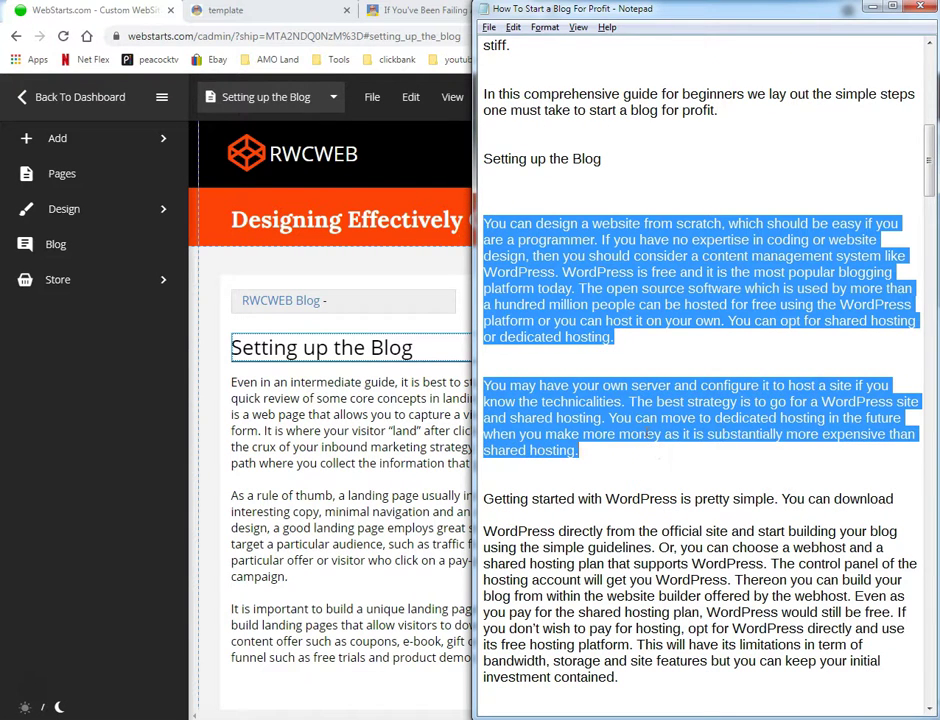
key(alt+Tab)
click(417, 468)
click(407, 453)
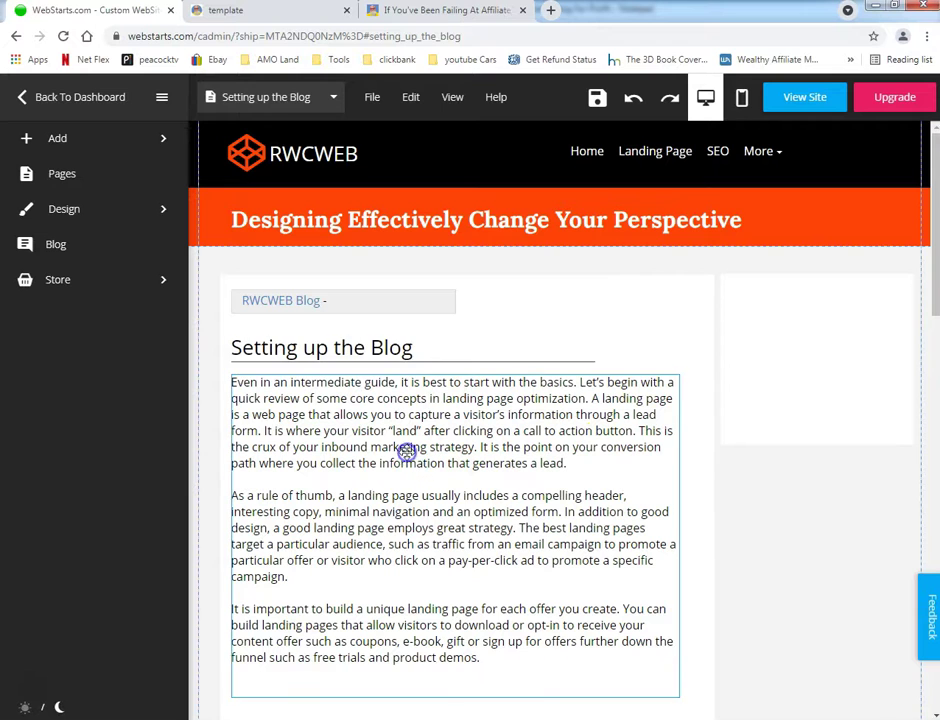
click(325, 350)
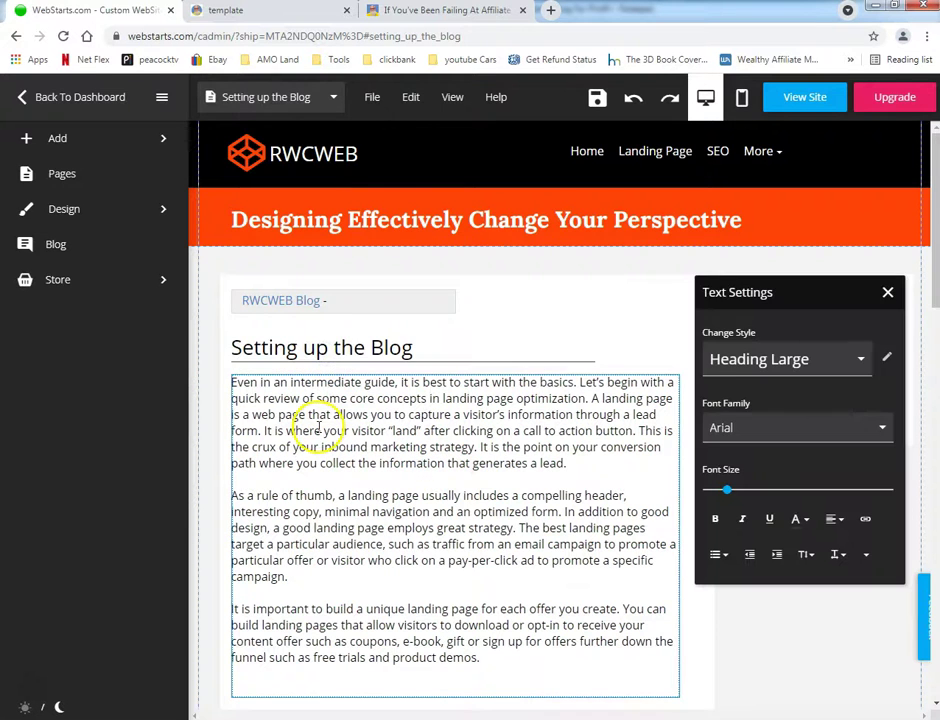
key(ctrl+a)
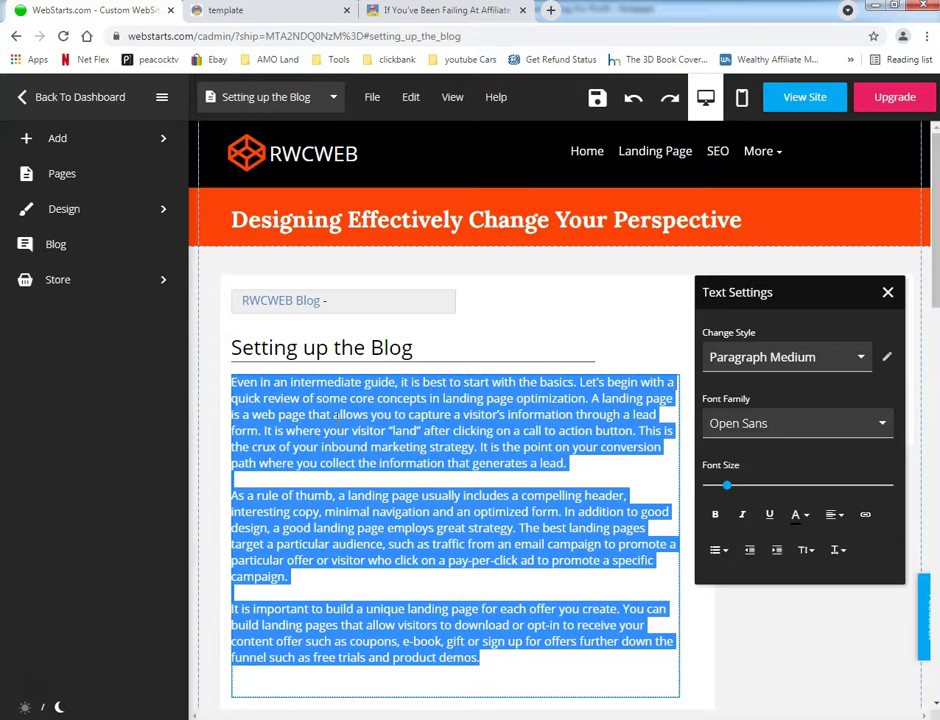
key(ctrl+v)
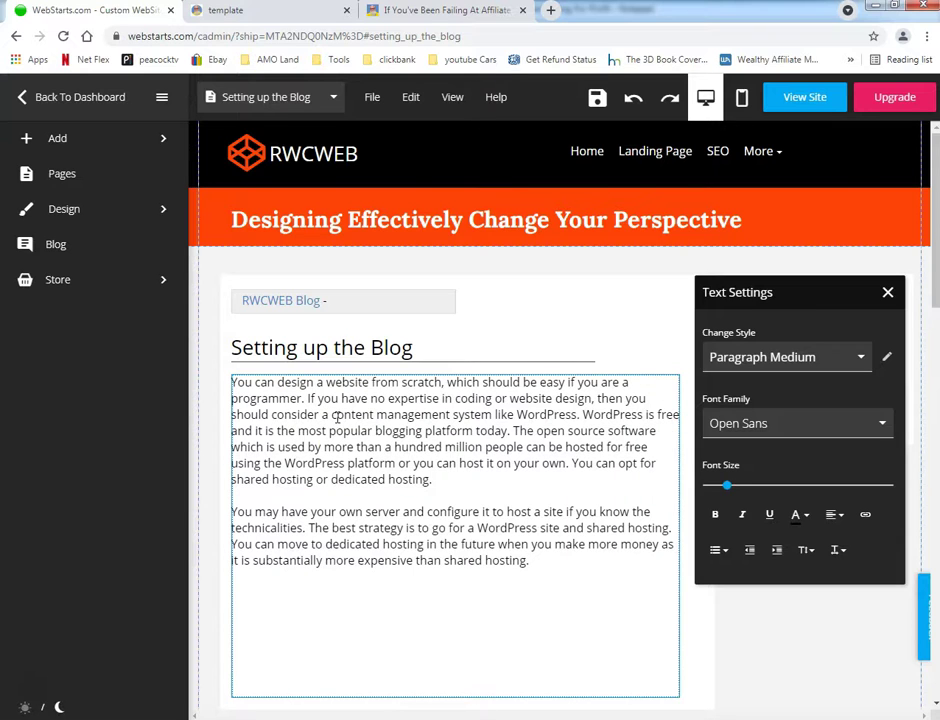
- Shorten the body text box so it ends just below the second paragraph, and leave text editing
scroll(337, 418, down, 2)
click(339, 478)
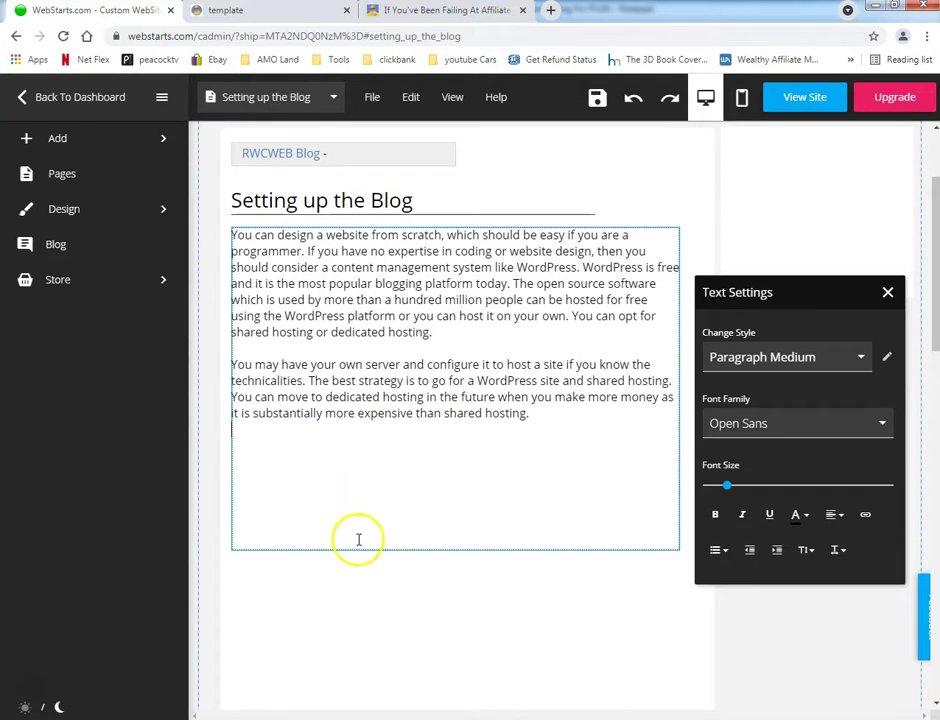
click(373, 585)
click(394, 447)
drag(455, 550, 474, 449)
scroll(453, 478, up, 2)
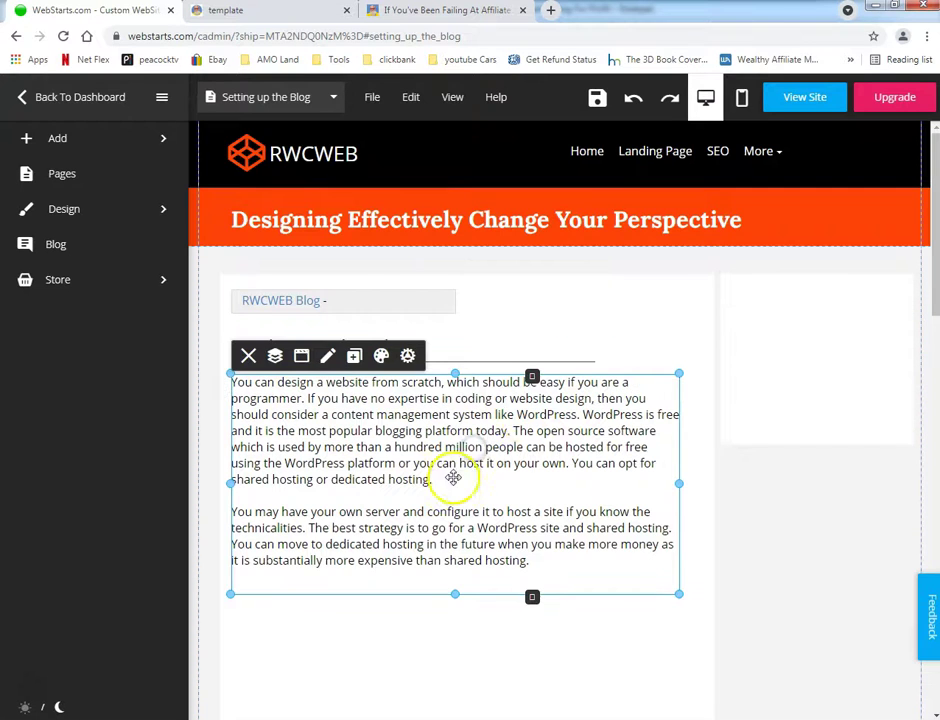
click(600, 330)
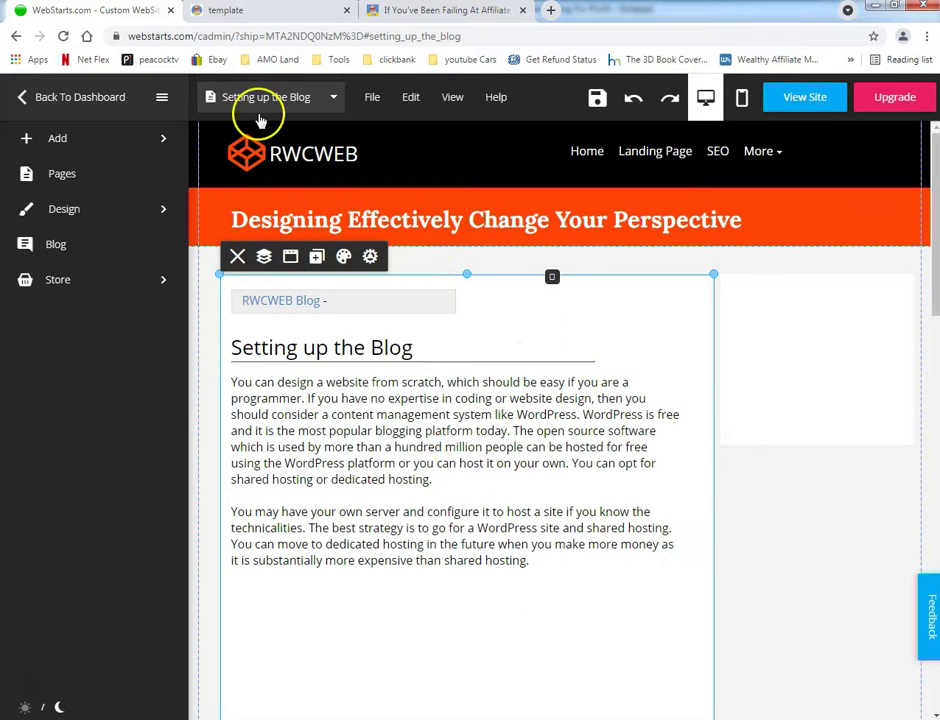
click(542, 361)
click(640, 352)
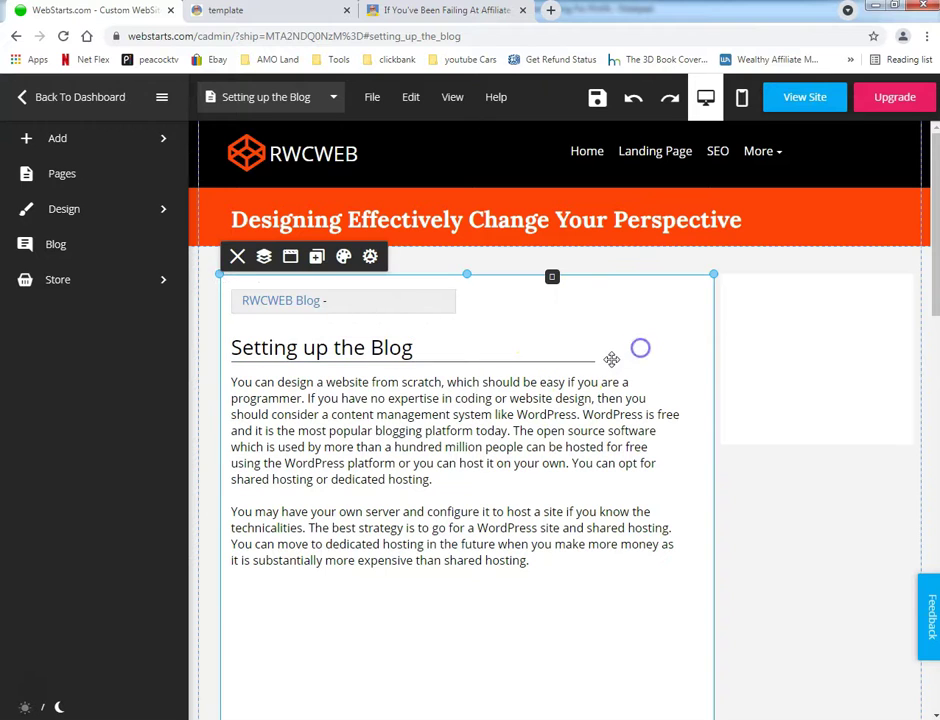
click(594, 366)
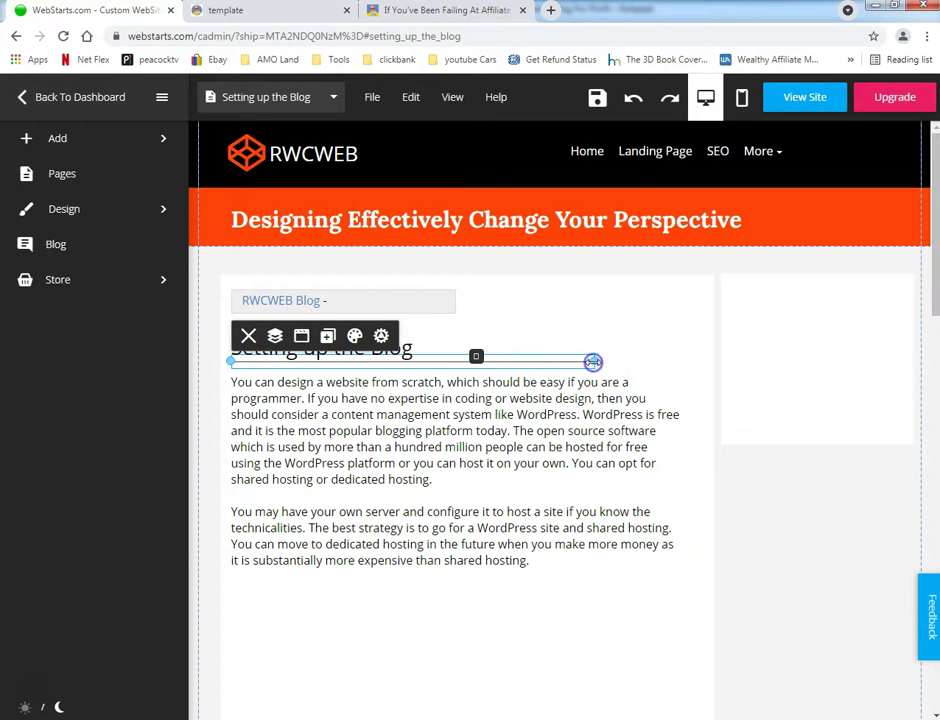
click(416, 450)
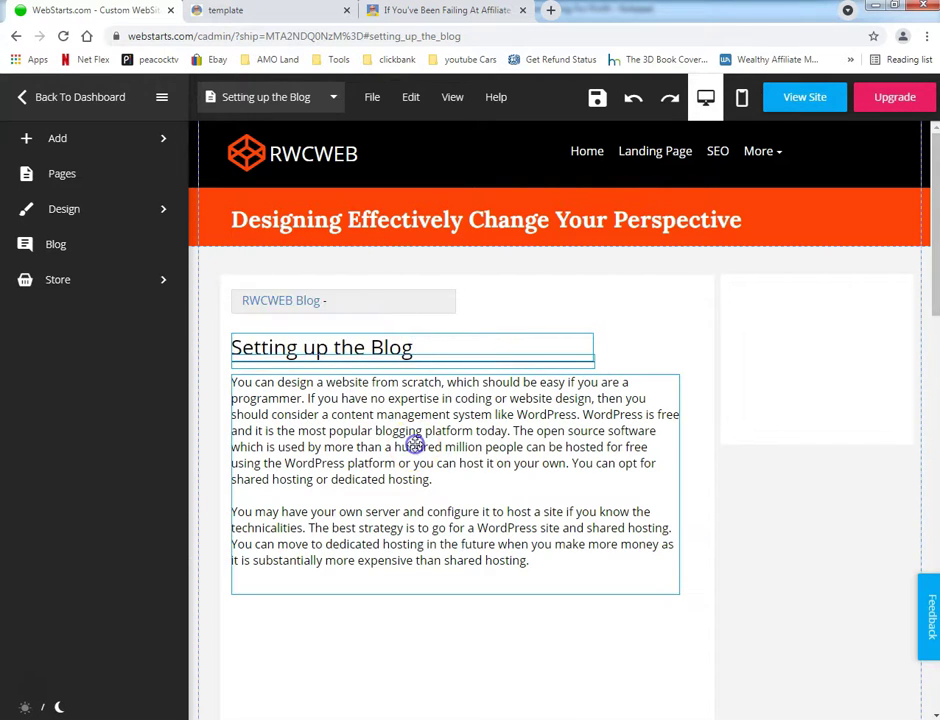
click(416, 431)
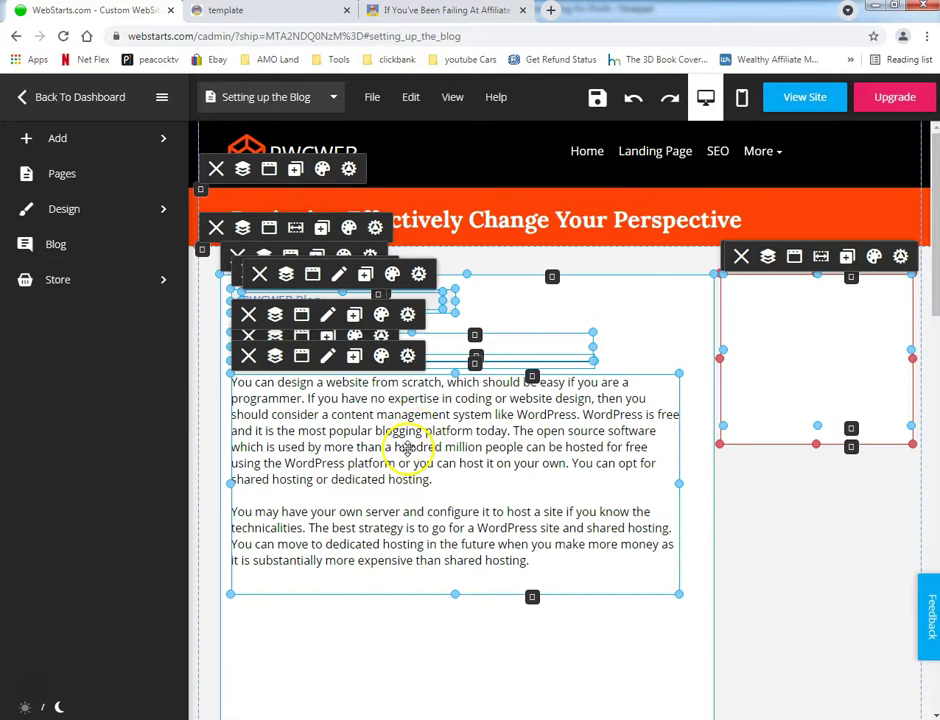
drag(404, 411, 433, 561)
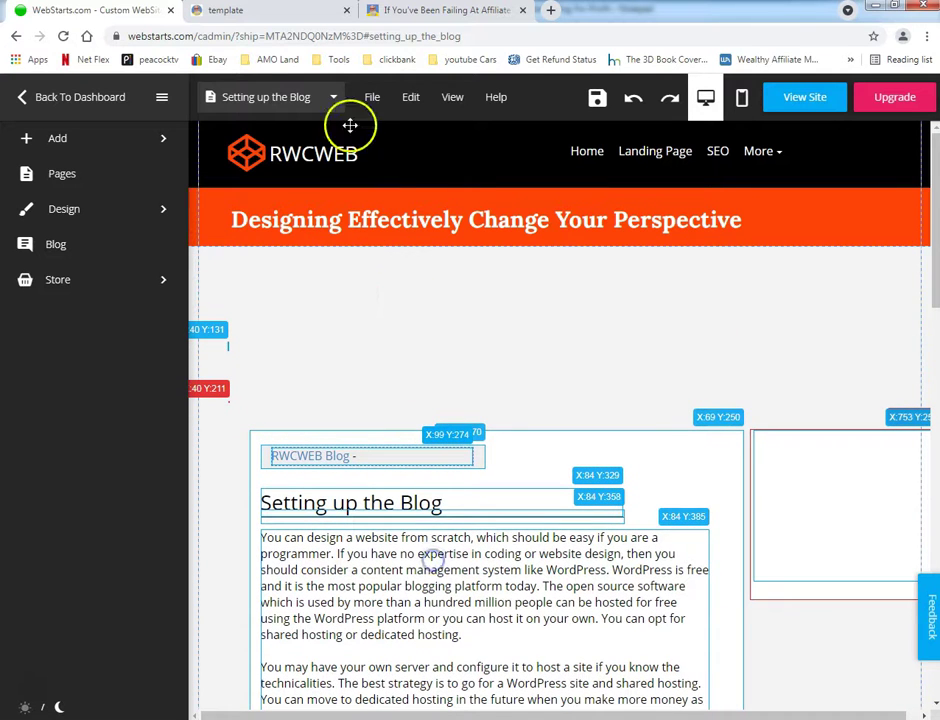
click(633, 100)
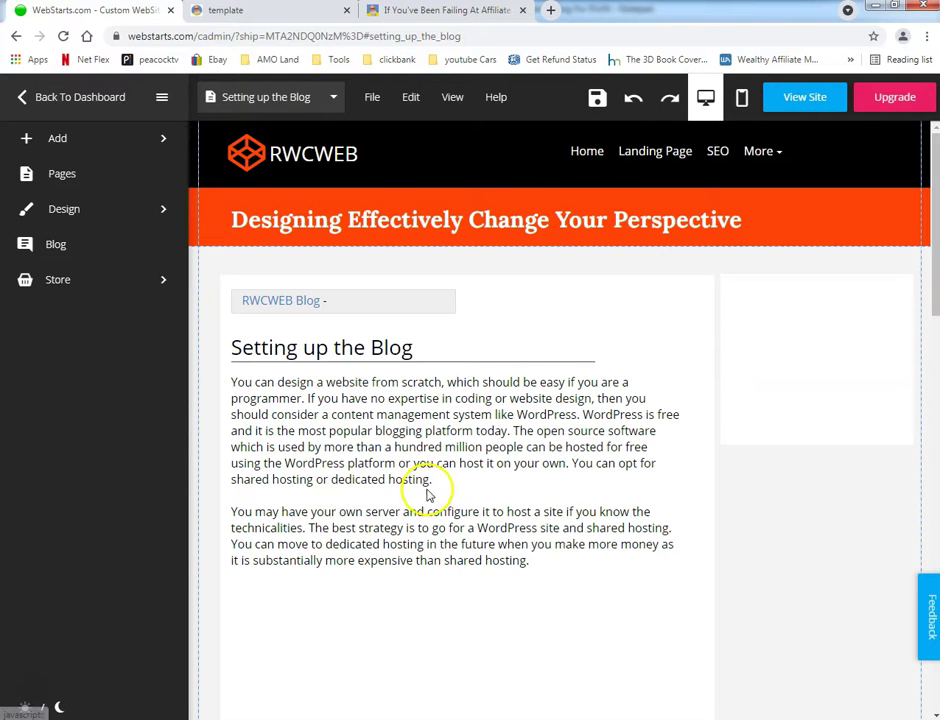
- Duplicate the Setting up the Blog heading, its underline and the body text together, placing the copies directly below the originals
click(528, 360)
click(642, 369)
click(594, 364)
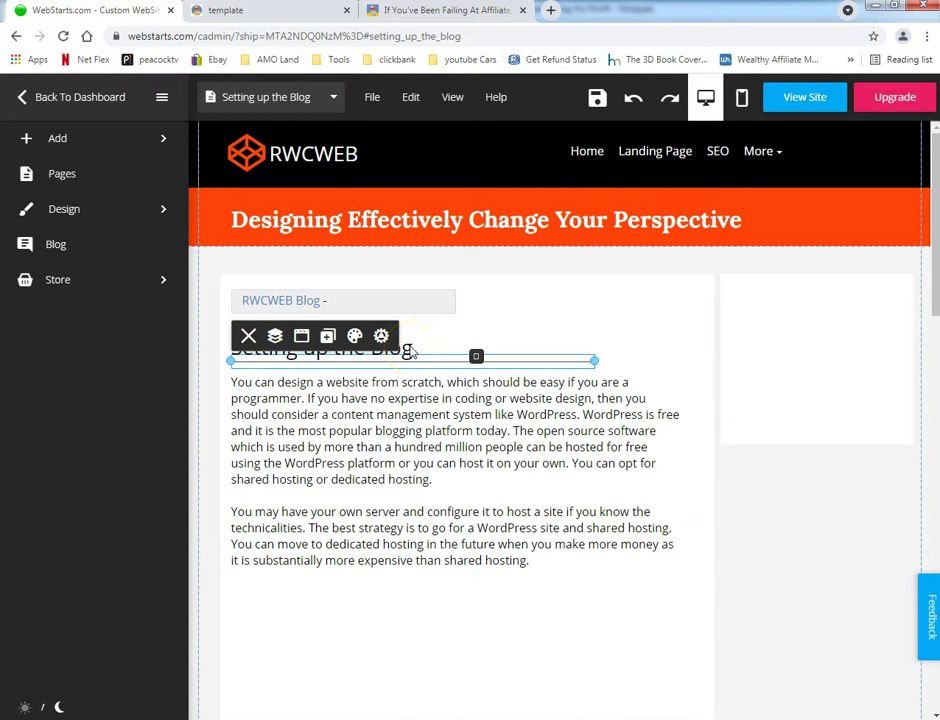
click(411, 405)
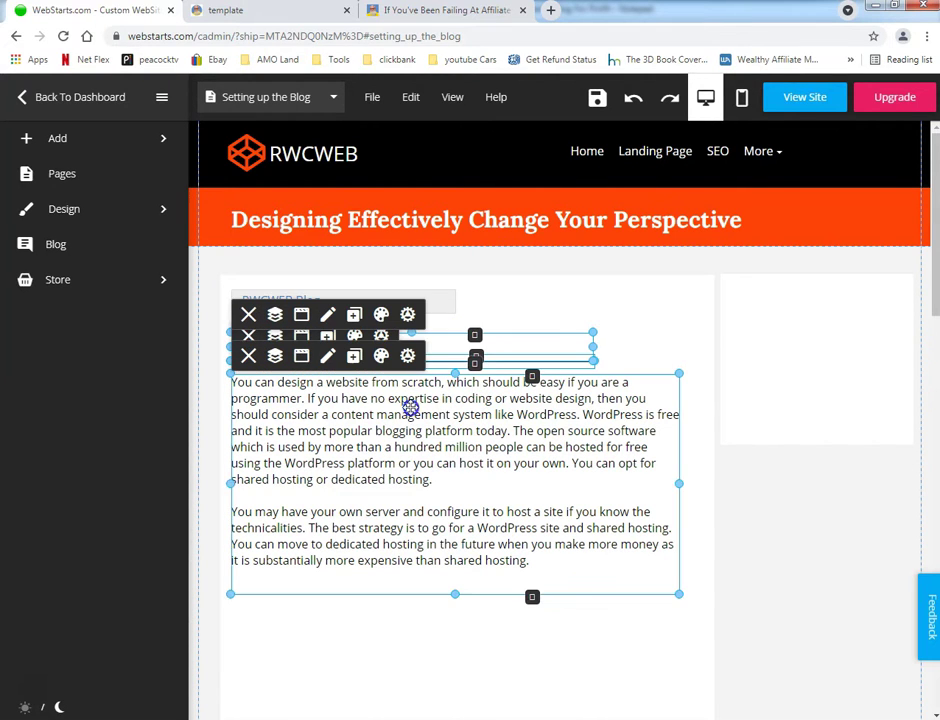
click(416, 396)
scroll(416, 398, down, 2)
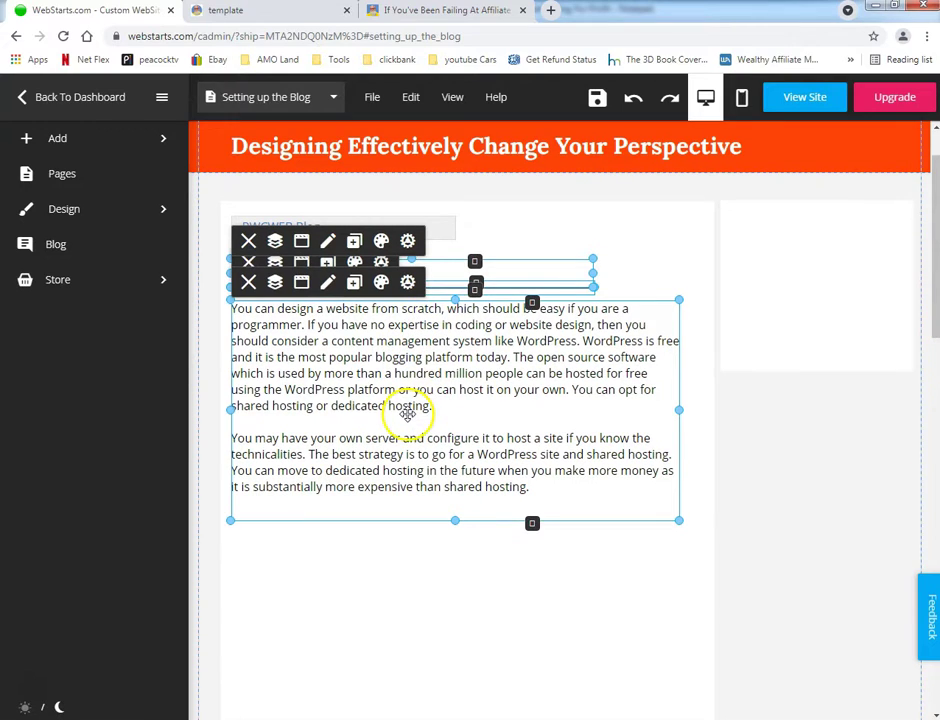
drag(407, 418, 398, 645)
scroll(760, 510, down, 5)
click(804, 500)
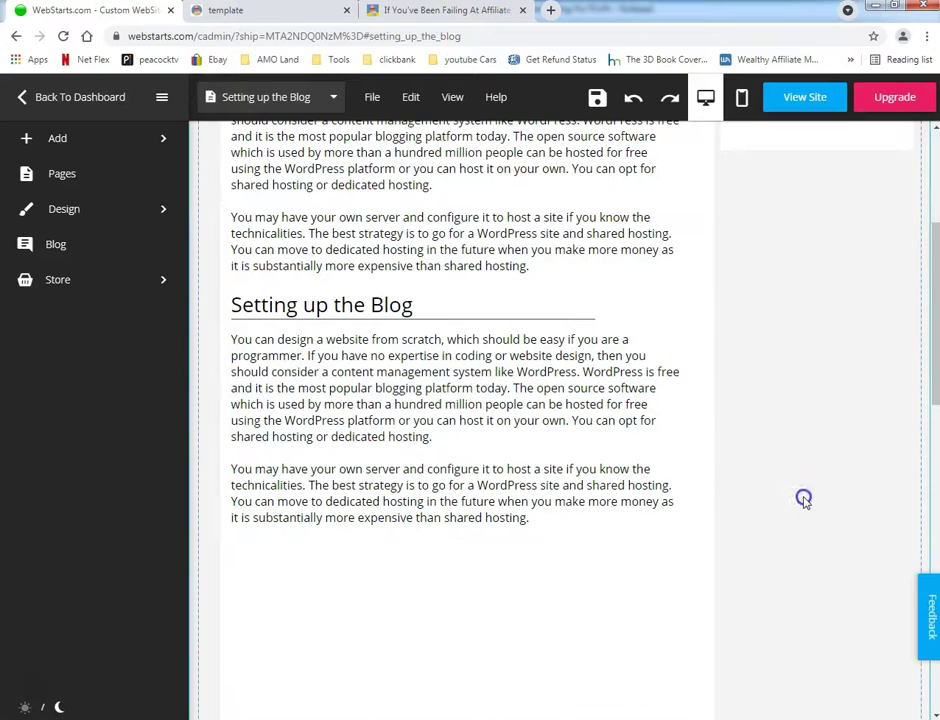
- Push the duplicated heading, underline and body text down slightly to leave more space below the first section
click(494, 368)
drag(532, 332, 531, 332)
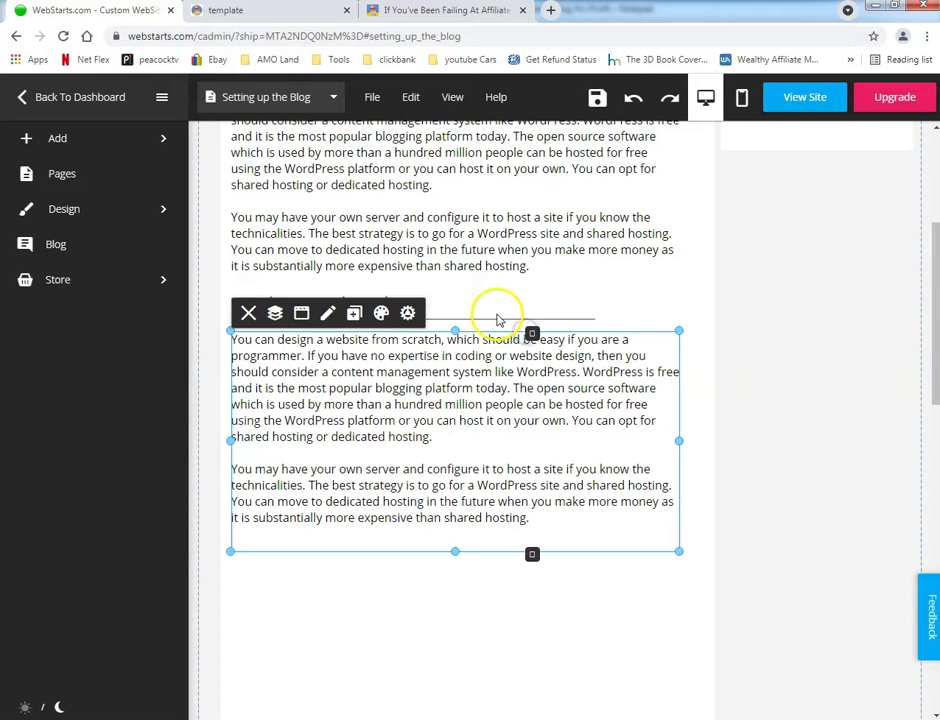
click(485, 308)
mouse_move(476, 290)
mouse_down()
mouse_move(472, 319)
mouse_move(472, 300)
mouse_up()
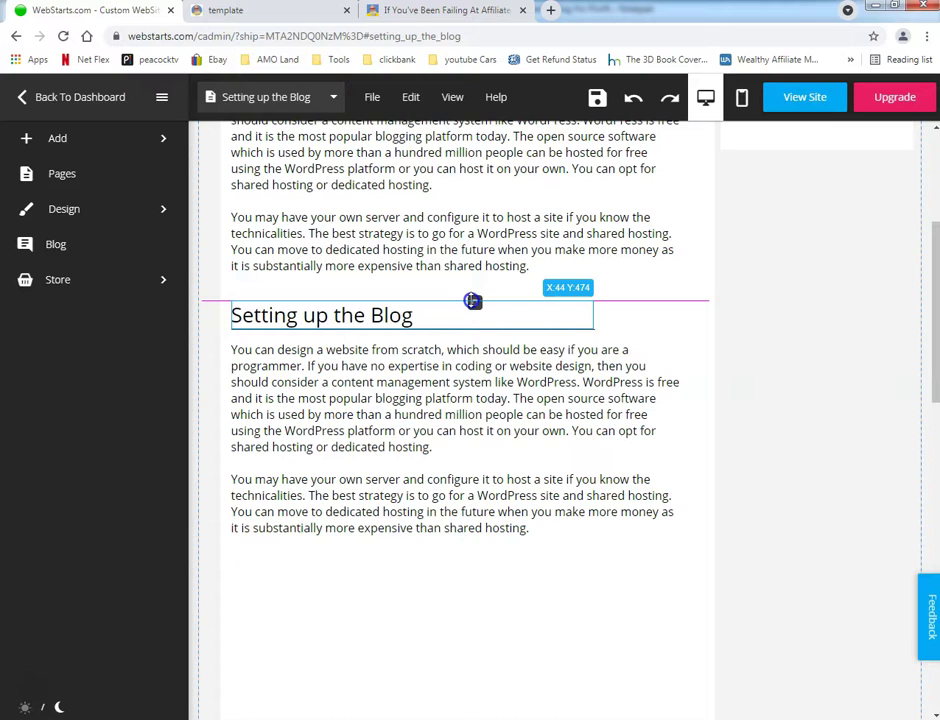
drag(474, 301, 474, 301)
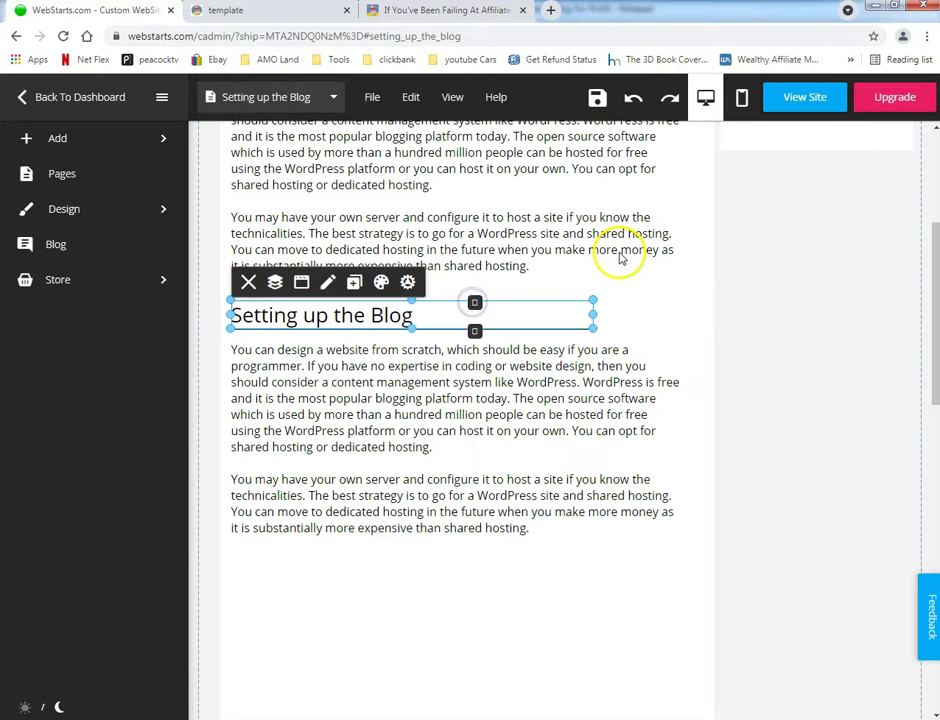
- Shorten the first section's body text box slightly at its lower edge and save the page
click(619, 252)
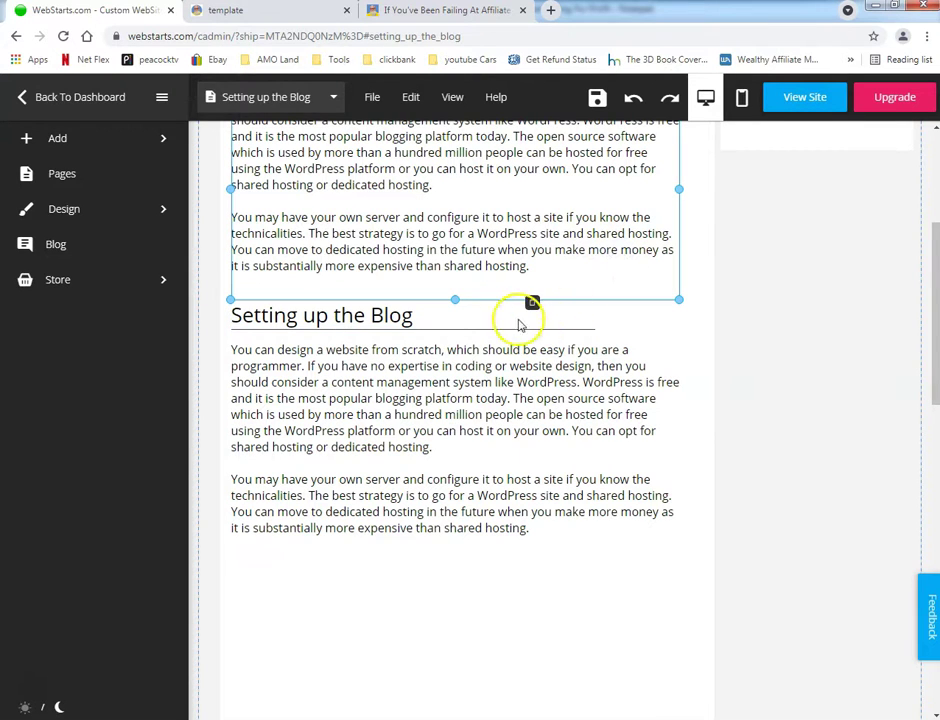
drag(457, 299, 457, 293)
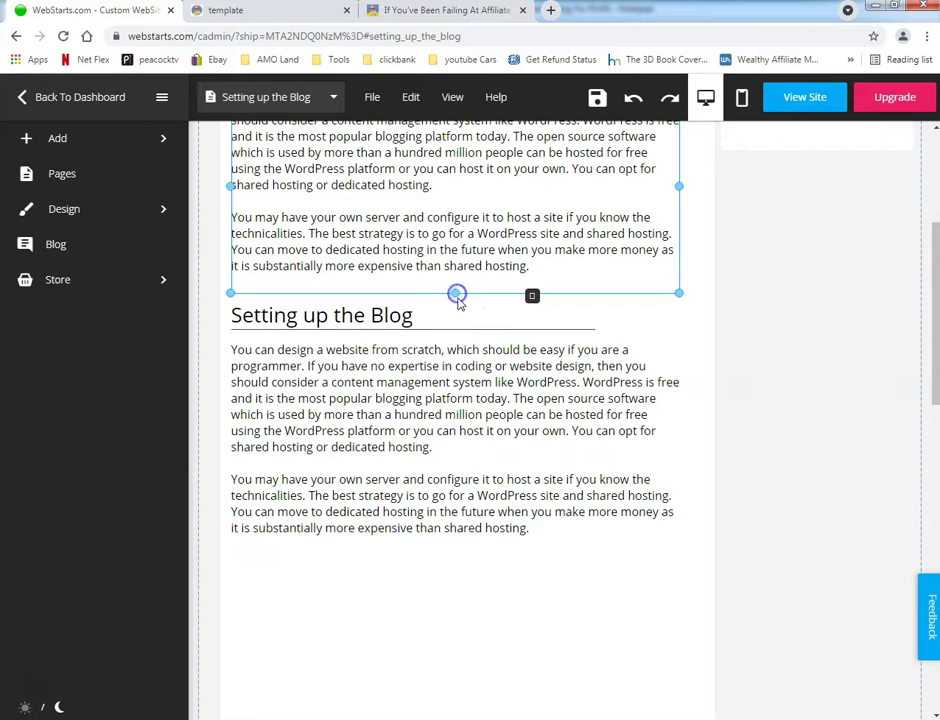
click(596, 98)
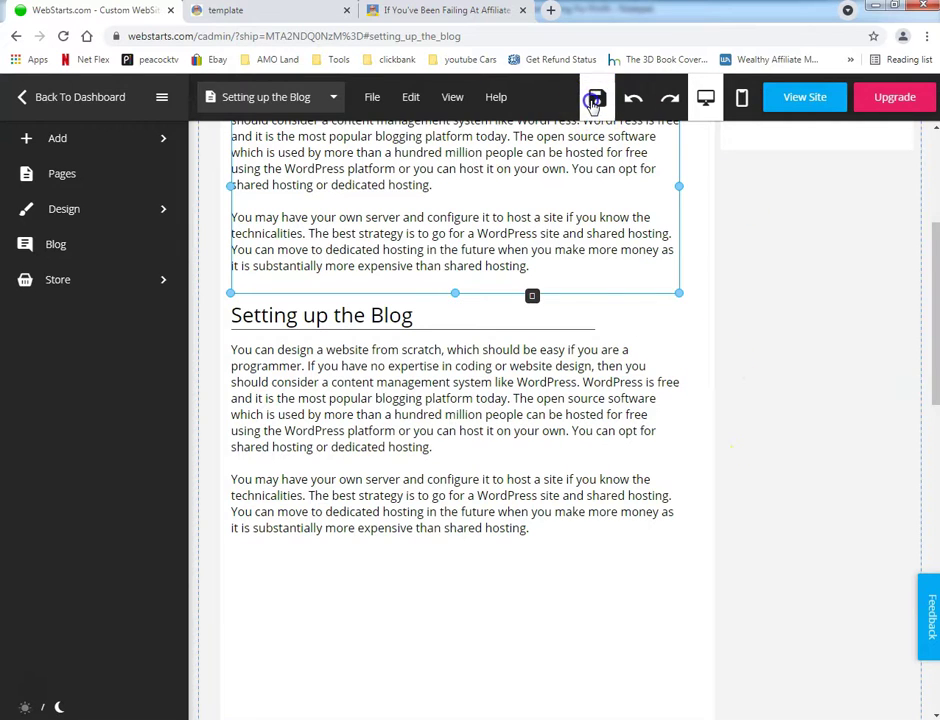
- Replace the duplicated heading with "Getting started with WordPress is pretty simple." copied from the Notepad article
key(alt+Tab)
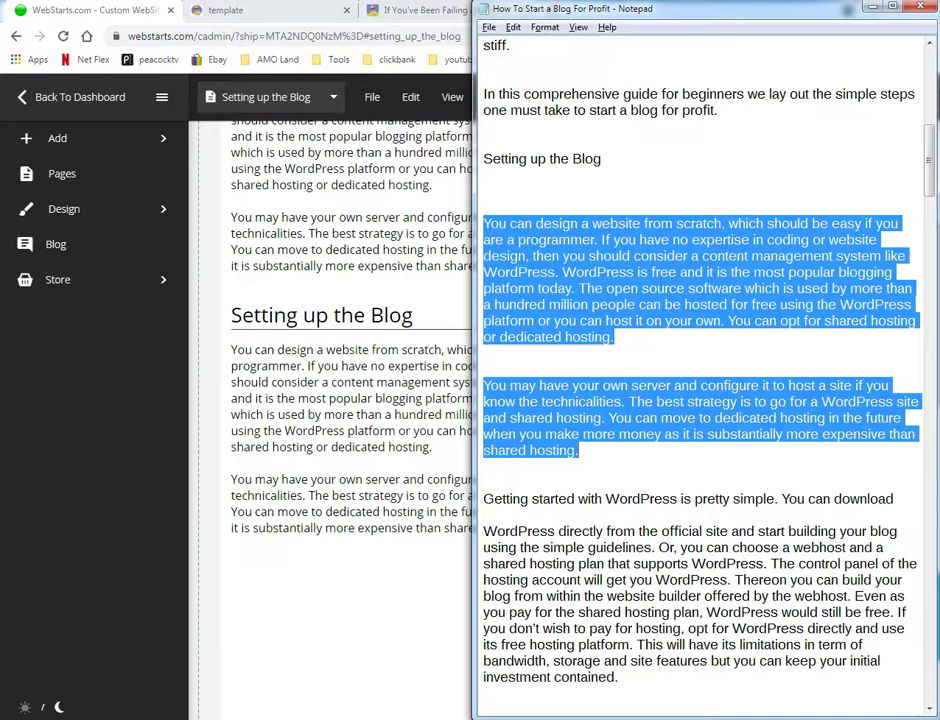
scroll(600, 540, down, 3)
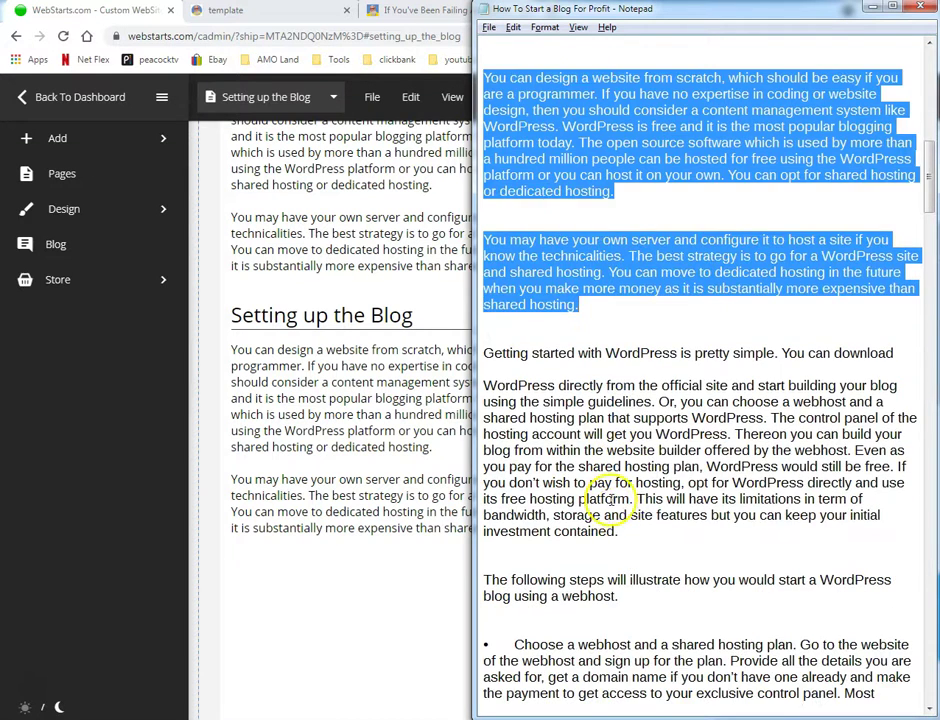
click(547, 404)
drag(485, 353, 744, 355)
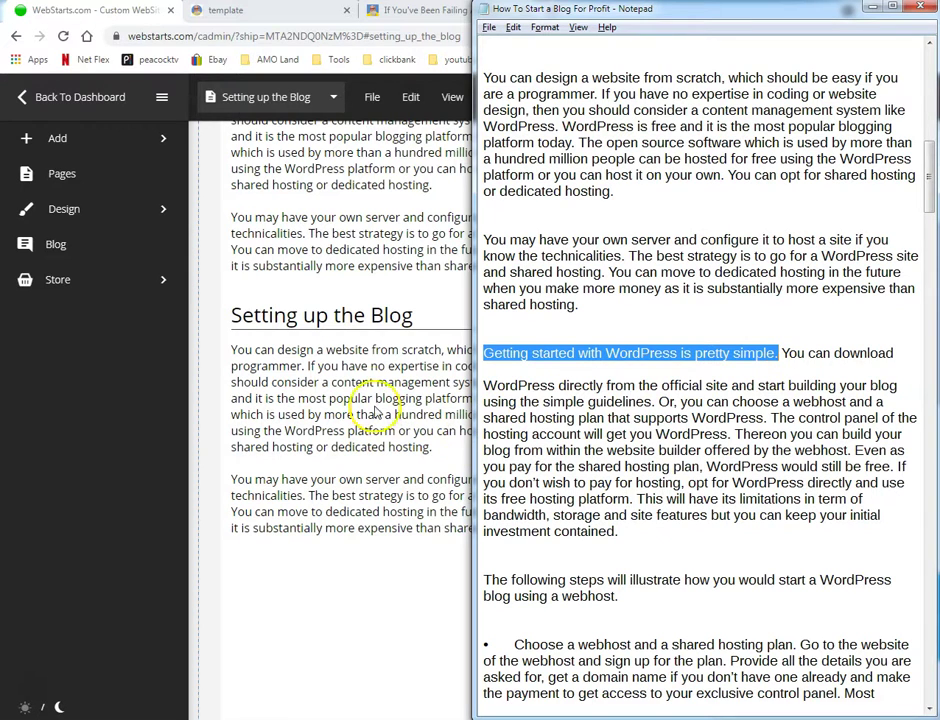
click(347, 318)
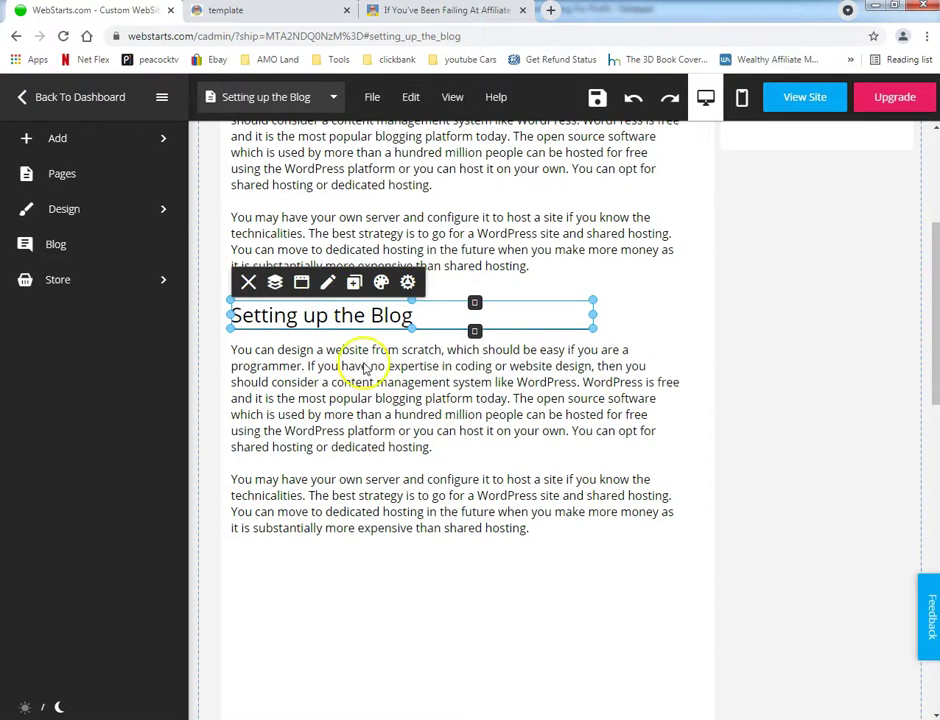
scroll(650, 390, up, 3)
scroll(370, 330, down, 2)
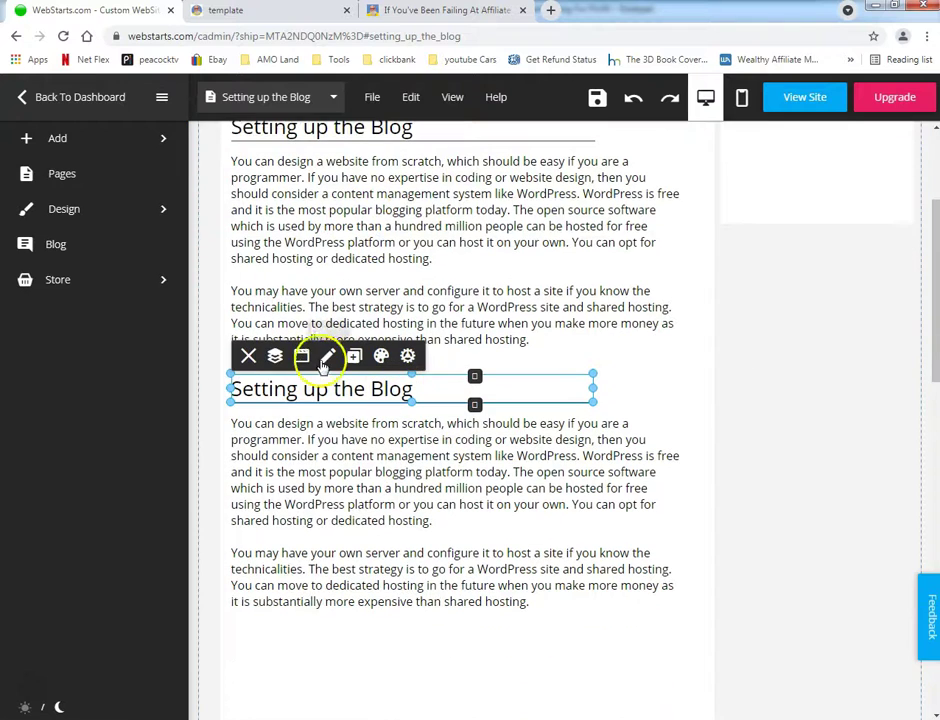
click(327, 357)
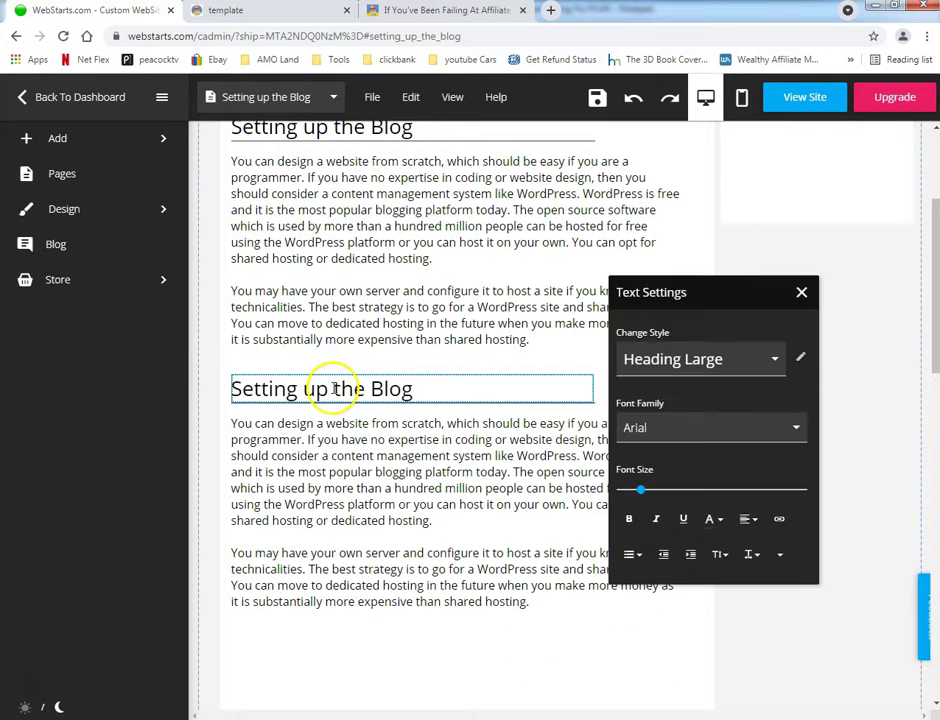
triple_click(336, 388)
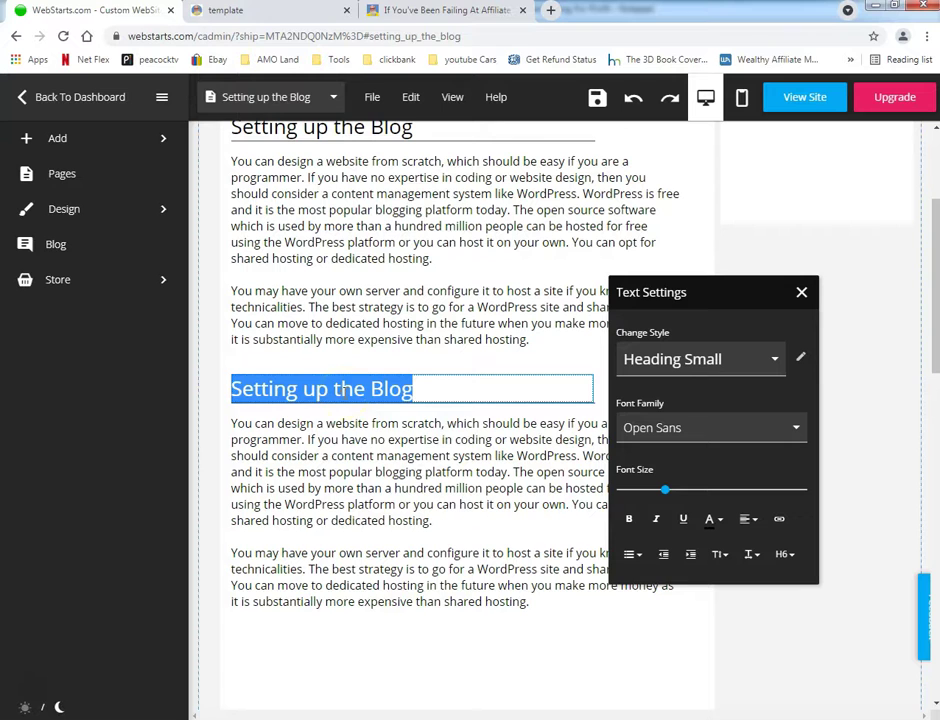
text(Getting started with WordPress is pretty simple.)
click(562, 583)
scroll(556, 279, up, 1)
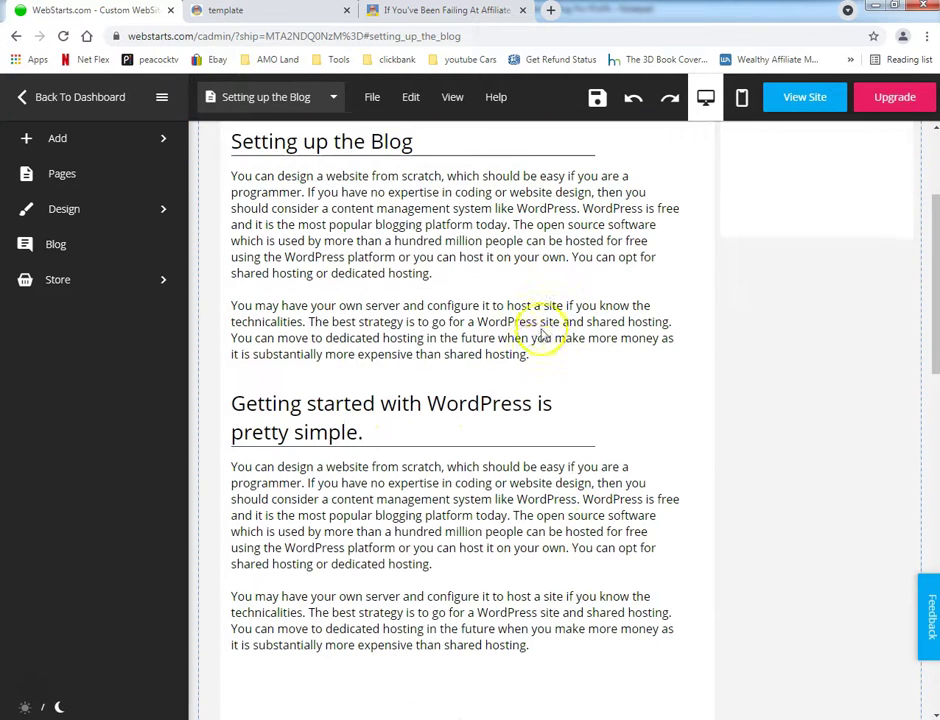
scroll(497, 405, down, 1)
click(497, 400)
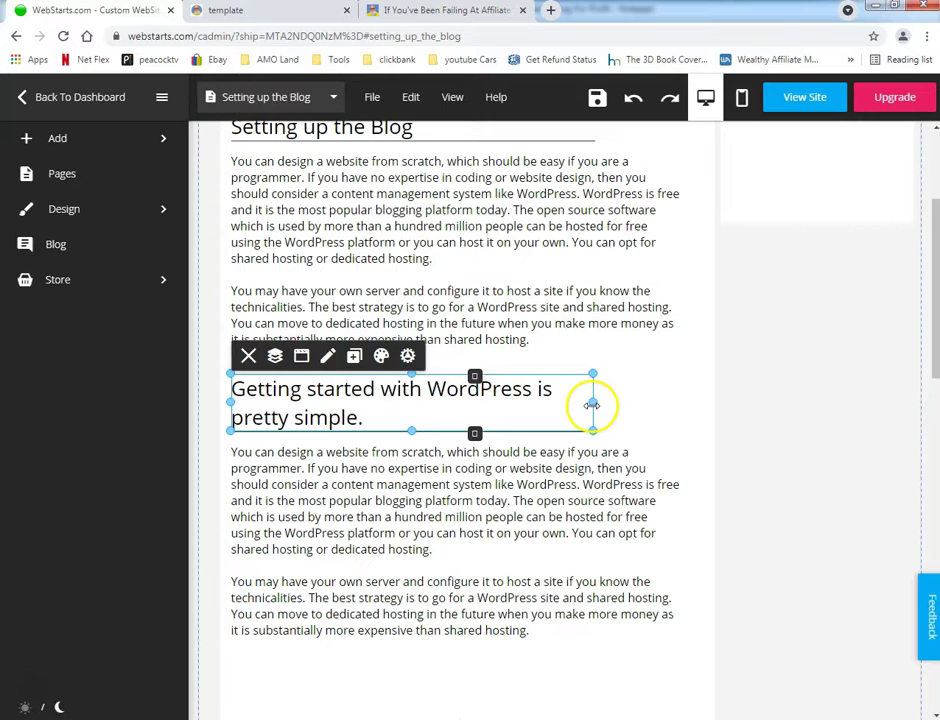
drag(592, 405, 603, 397)
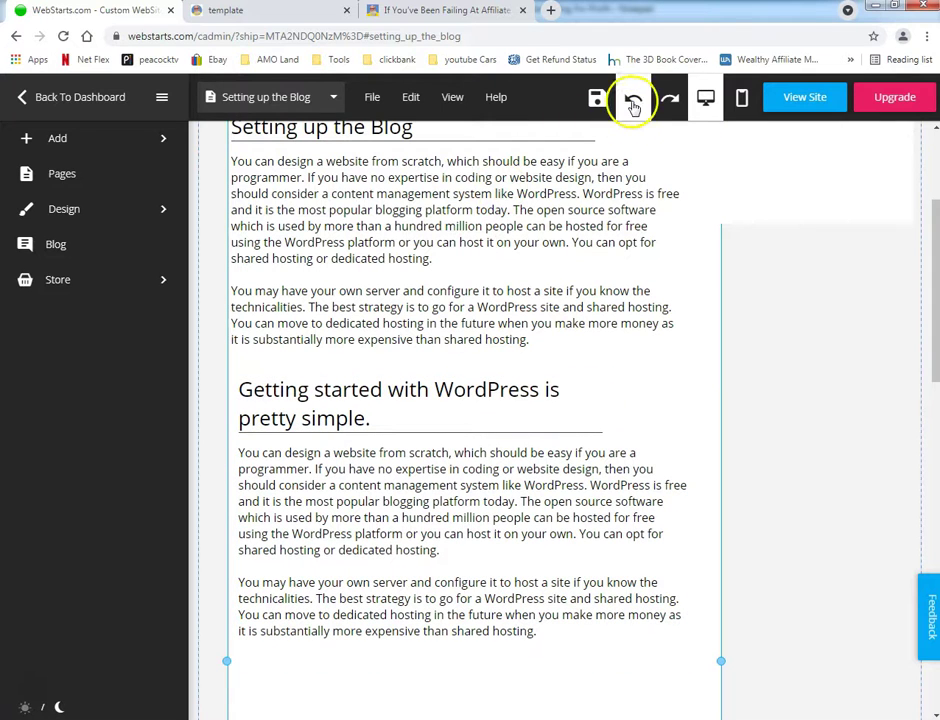
click(633, 101)
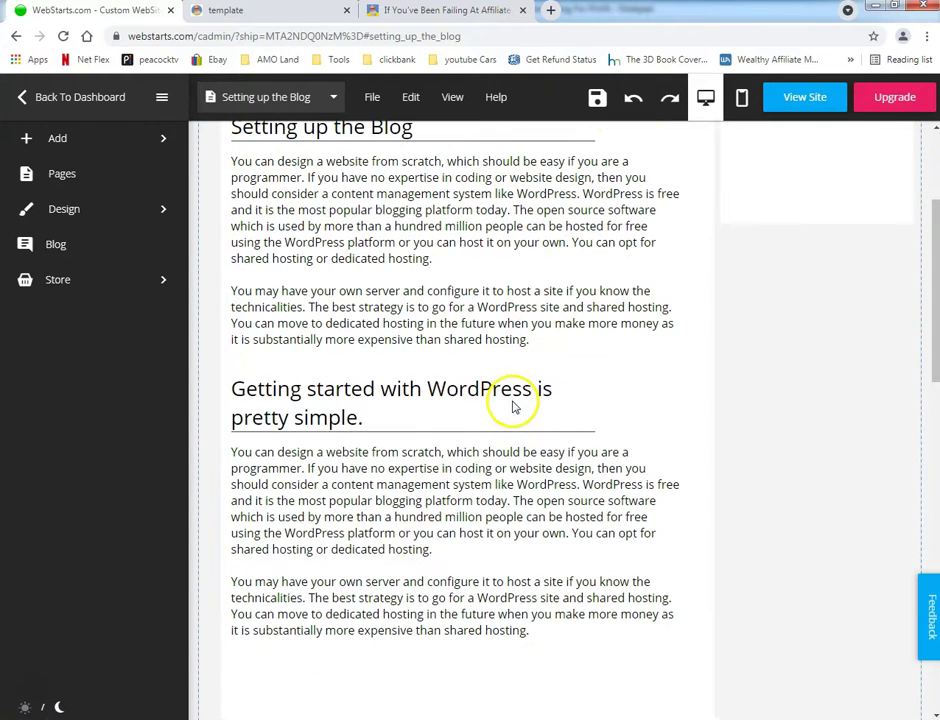
- Widen the Getting started with WordPress heading box until the whole title fits on one line
click(510, 400)
drag(594, 399, 706, 399)
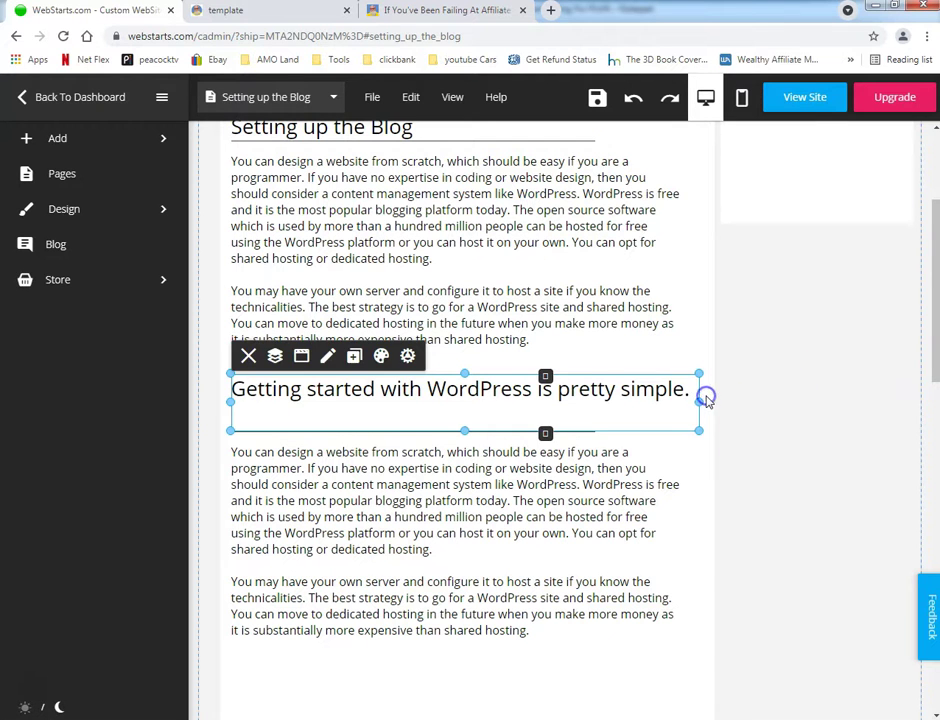
- Replace the duplicated body text with the Notepad paragraph running from "WordPress directly from the official site" to "investment contained."
click(455, 488)
key(alt+Tab)
click(530, 433)
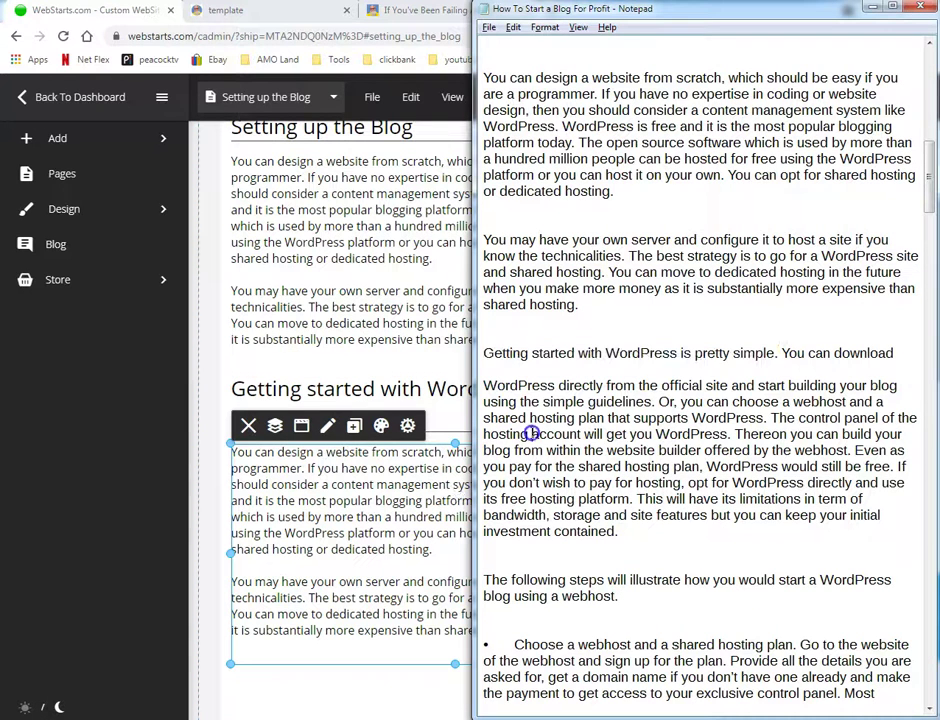
drag(485, 384, 632, 538)
key(ctrl+c)
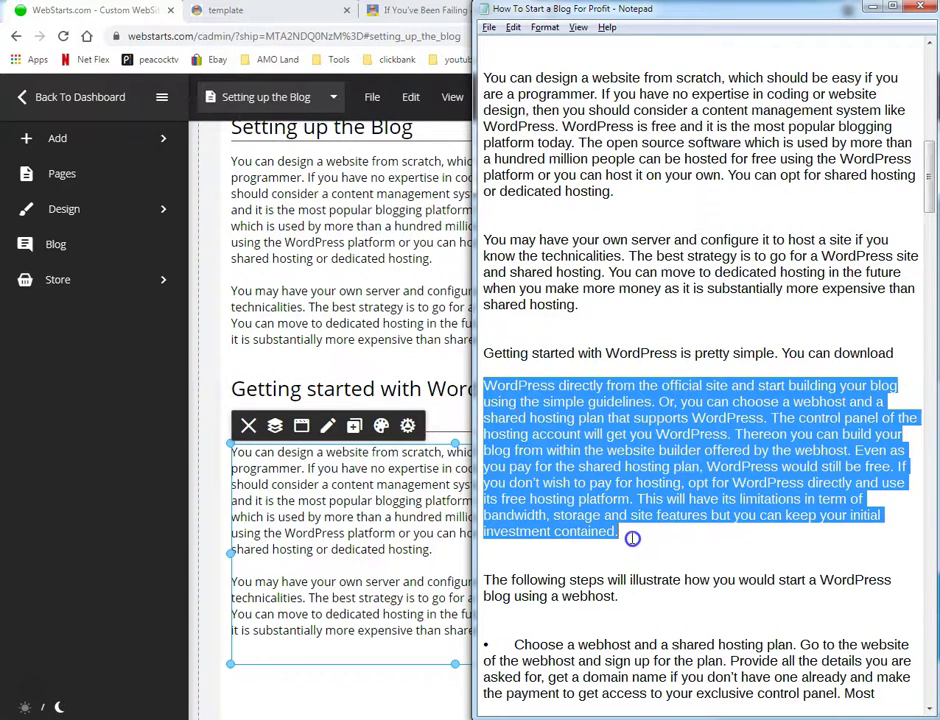
key(alt+Tab)
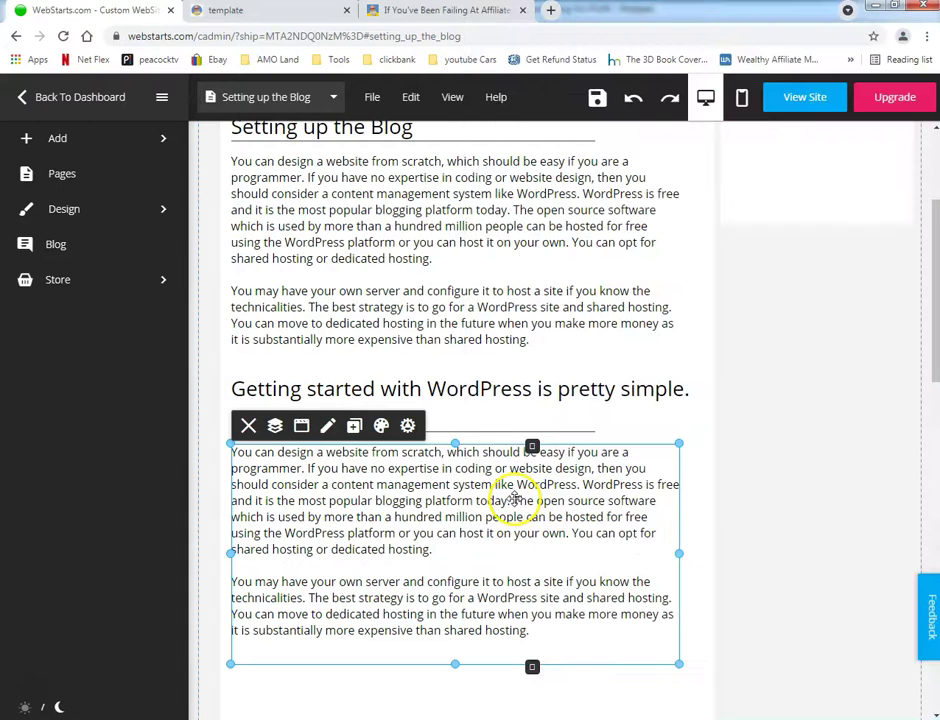
click(327, 425)
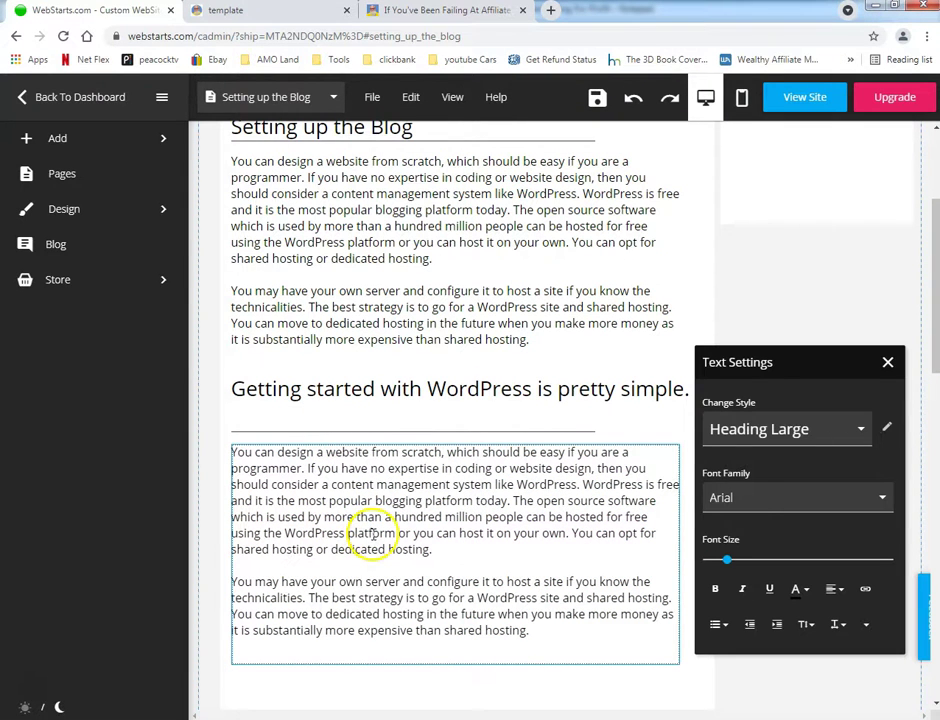
key(ctrl+a)
key(ctrl+v)
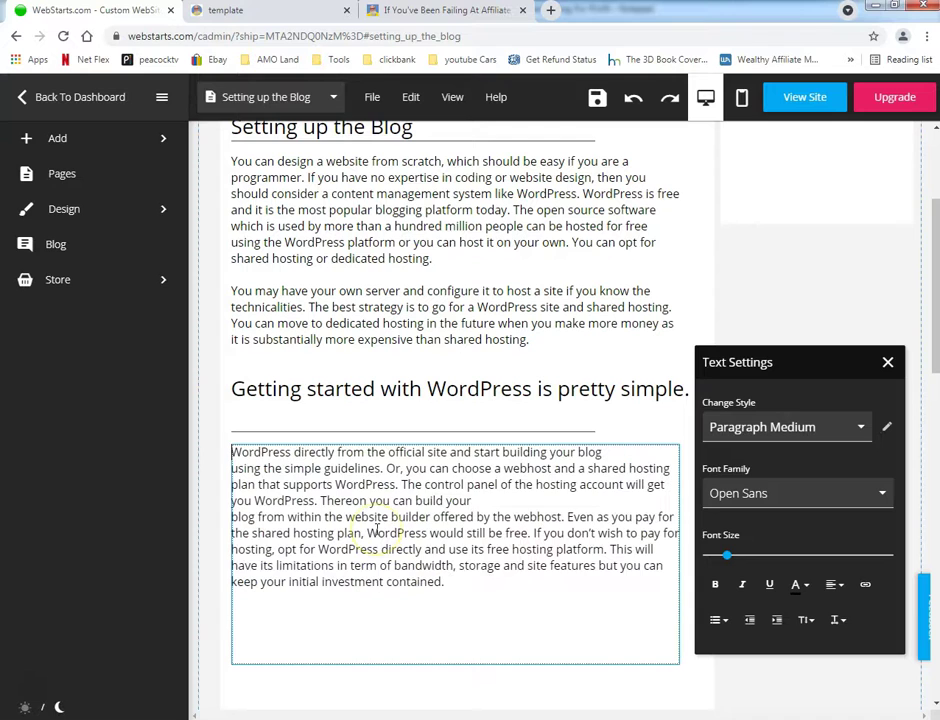
- Start a new paragraph after "you WordPress." in the second section's body text, correcting "Thereon" to "There on" and the first "webhost" to "web host"
click(491, 503)
key(Return)
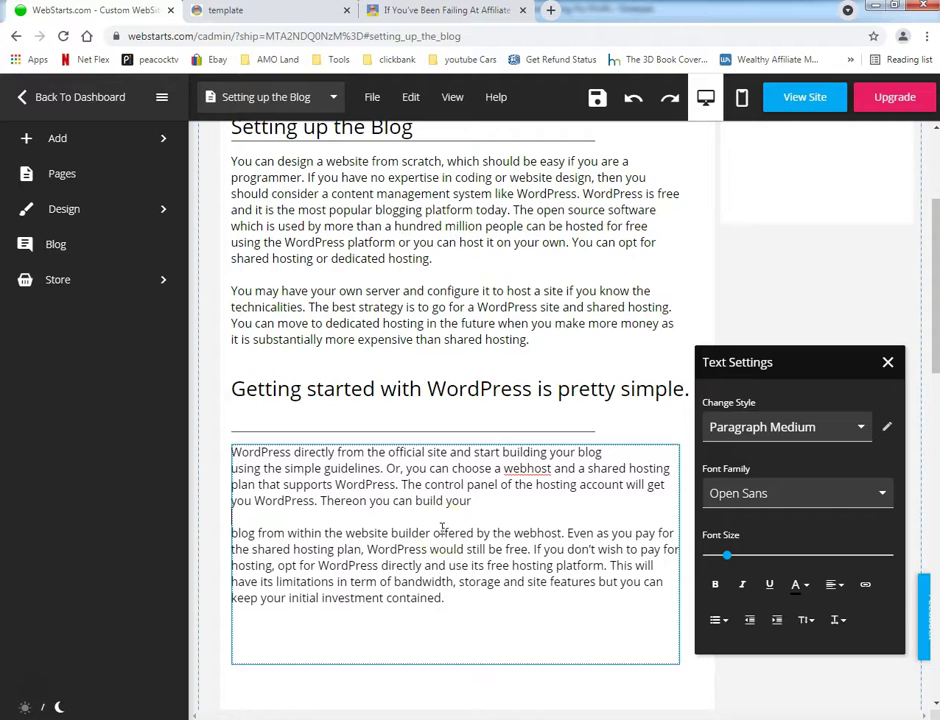
key(BackSpace)
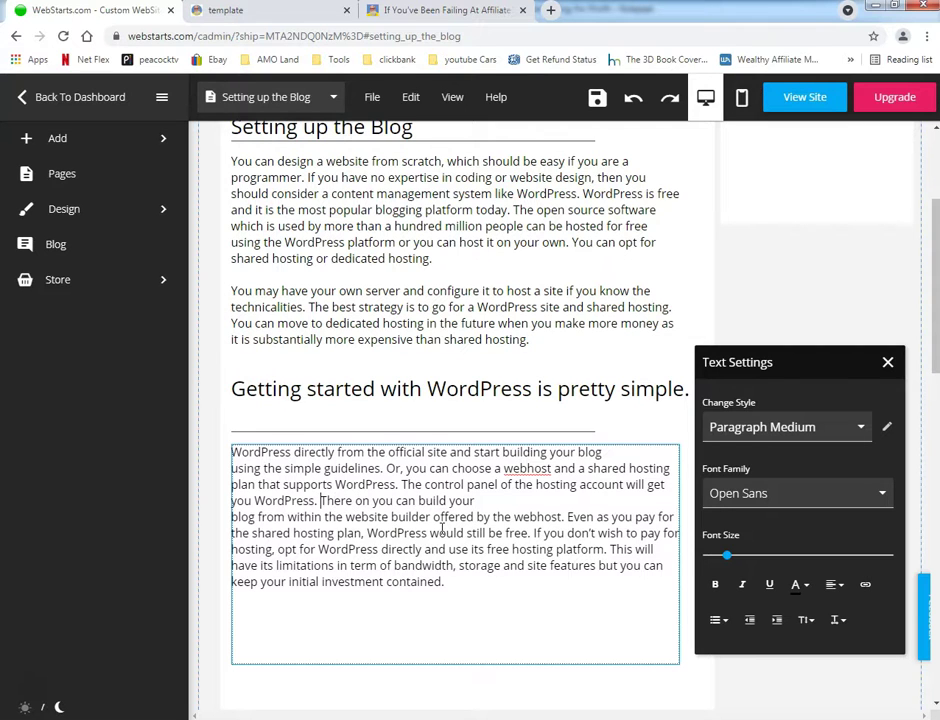
key(Return)
key(Return)
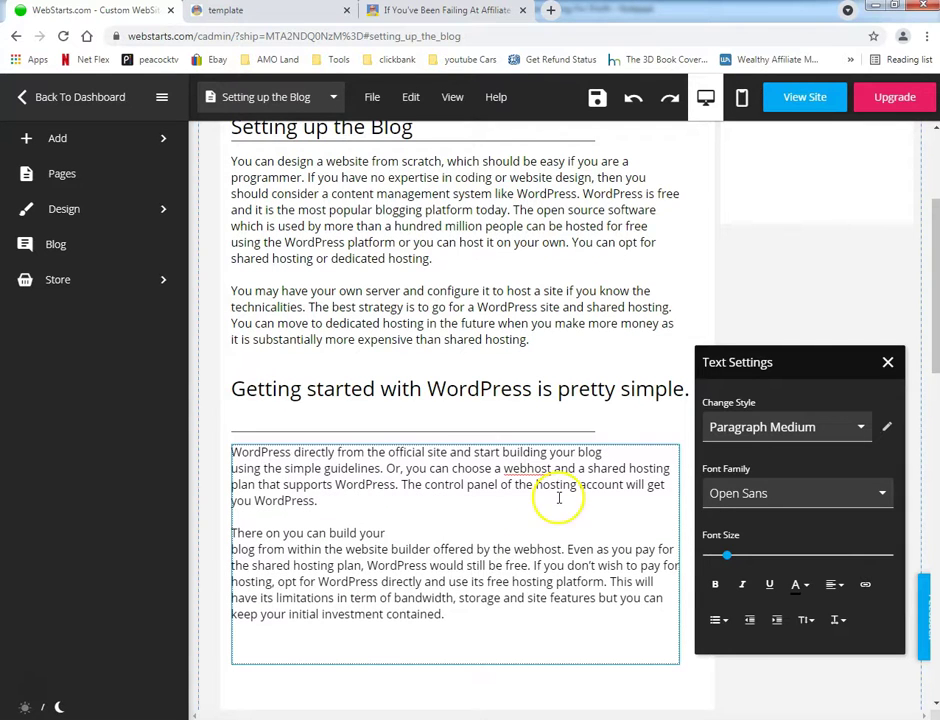
click(525, 468)
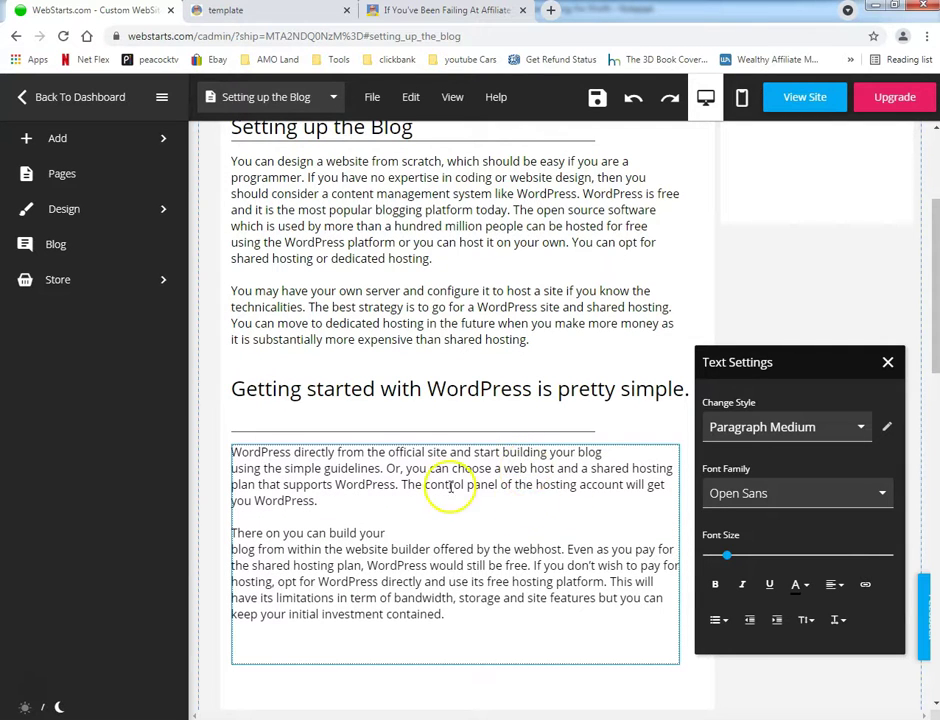
- Move the divider line up close beneath the Getting started with WordPress heading and save the page
click(477, 432)
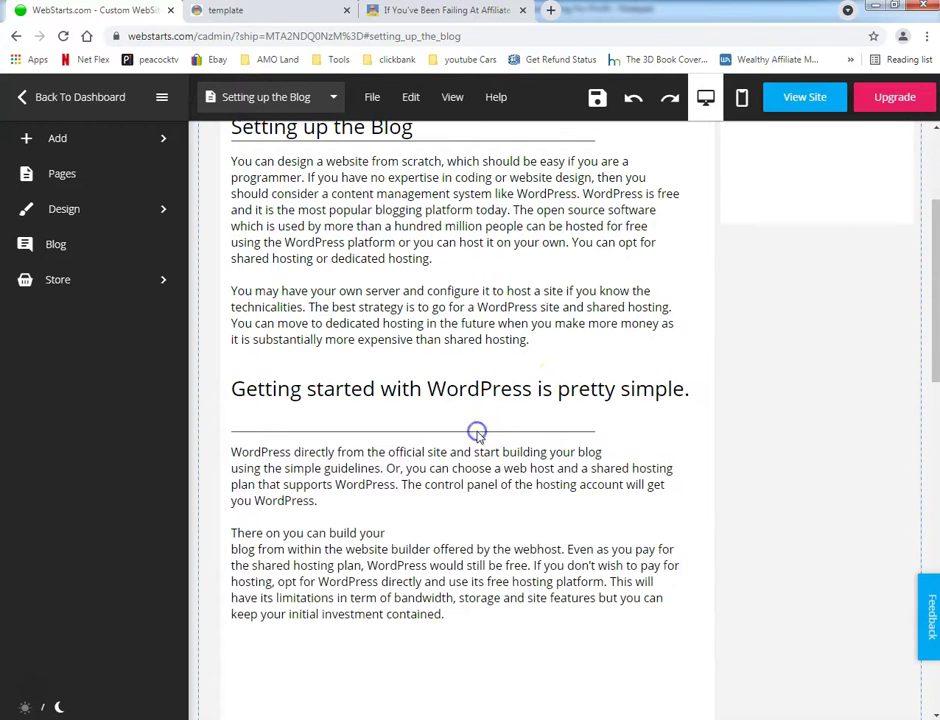
drag(476, 426, 478, 407)
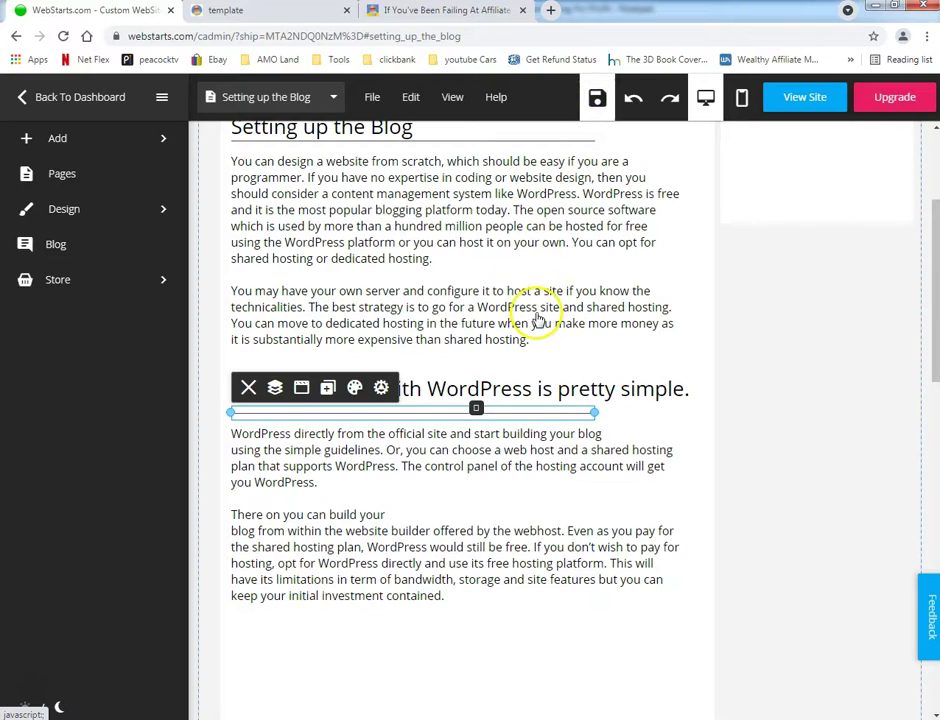
scroll(537, 319, up, 1)
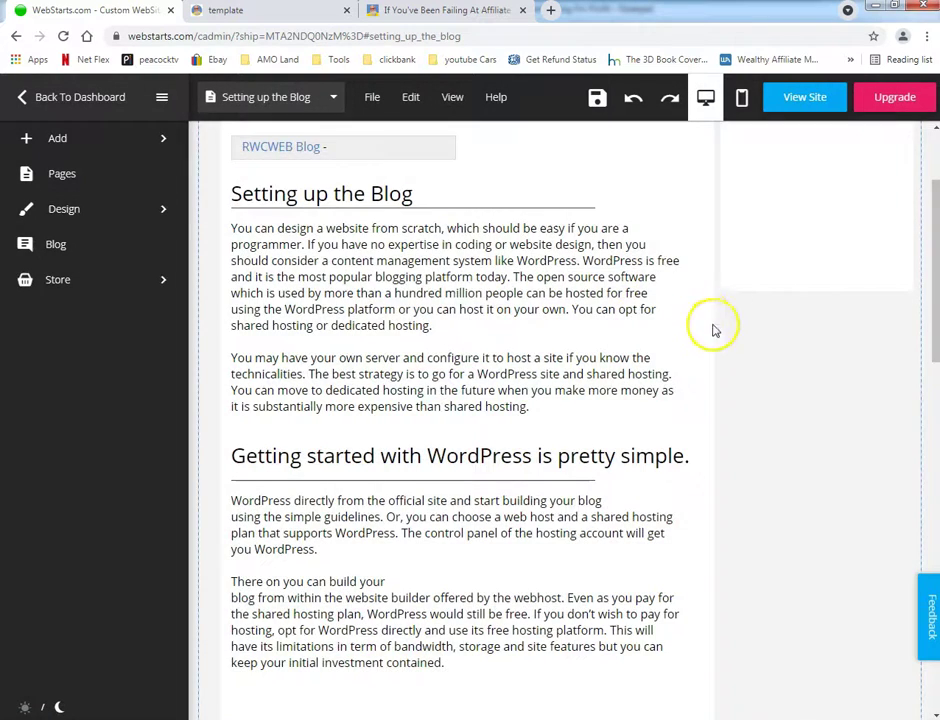
scroll(720, 345, up, 3)
click(595, 97)
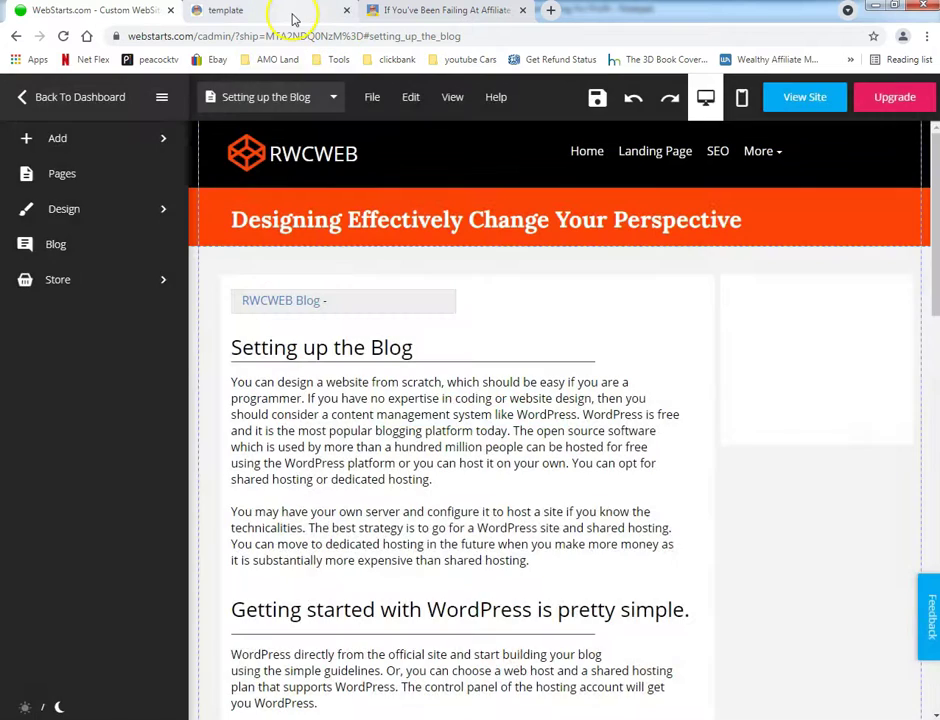
- Close the outdated preview, open the live Setting up the Blog page again and review both article sections
click(293, 12)
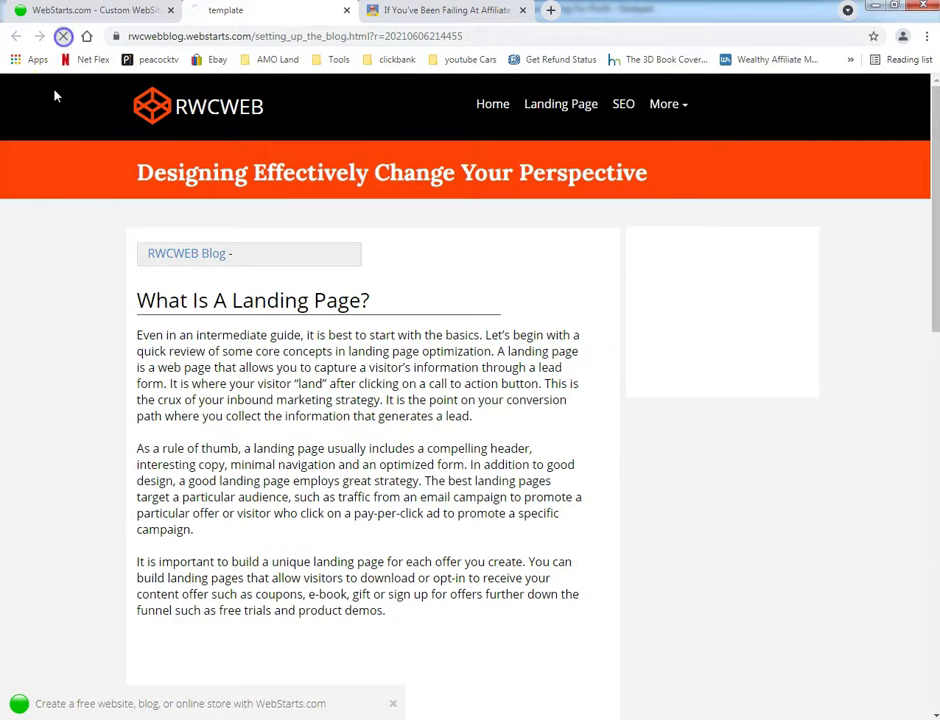
click(66, 191)
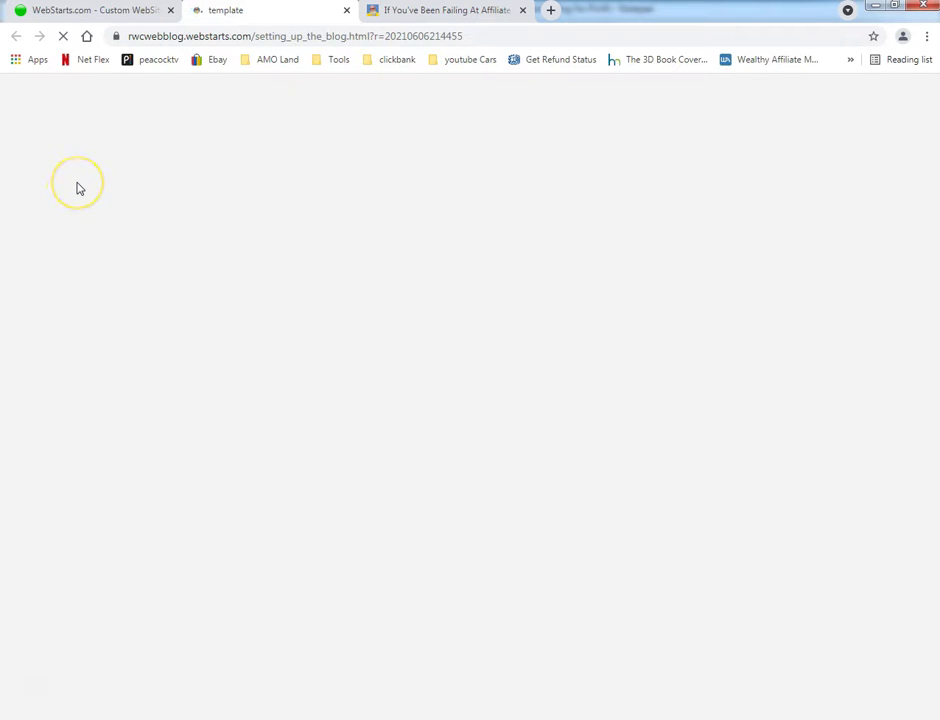
click(346, 14)
click(807, 99)
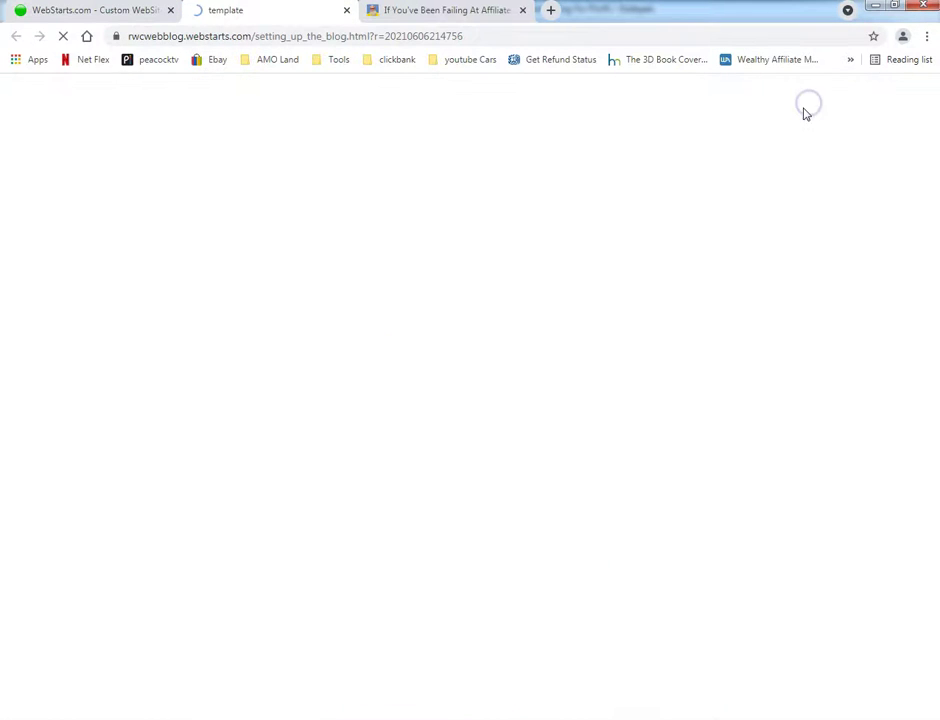
scroll(625, 360, down, 3)
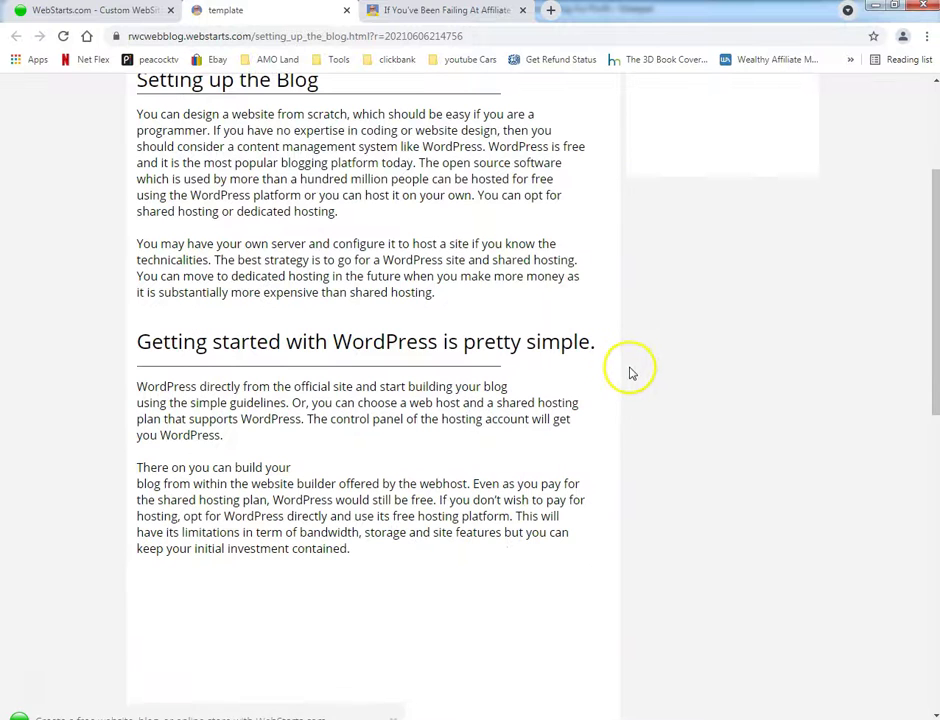
scroll(632, 372, down, 2)
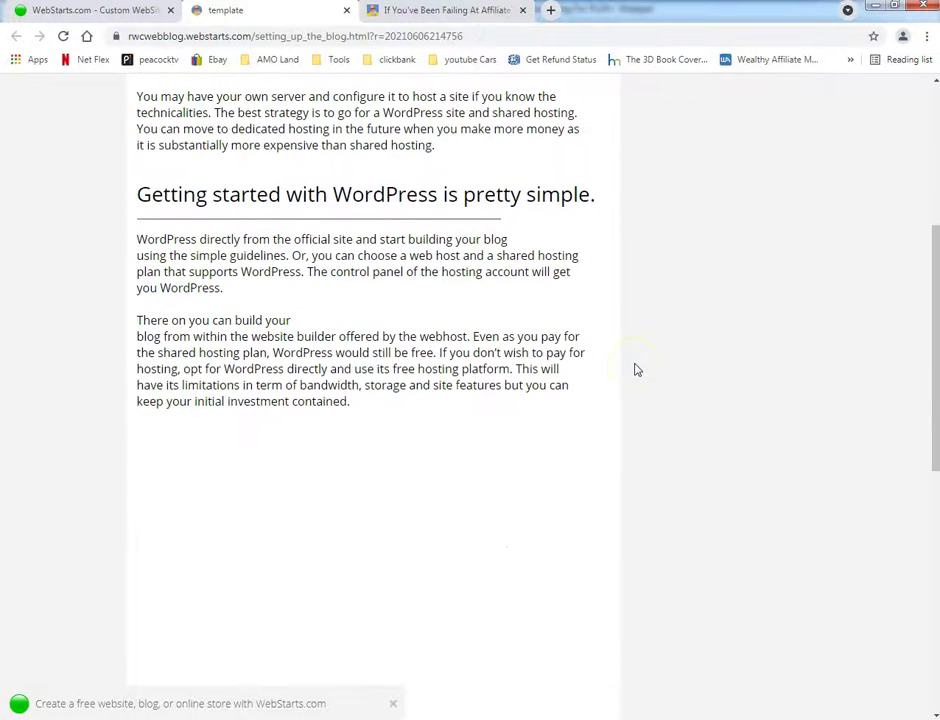
scroll(634, 370, up, 5)
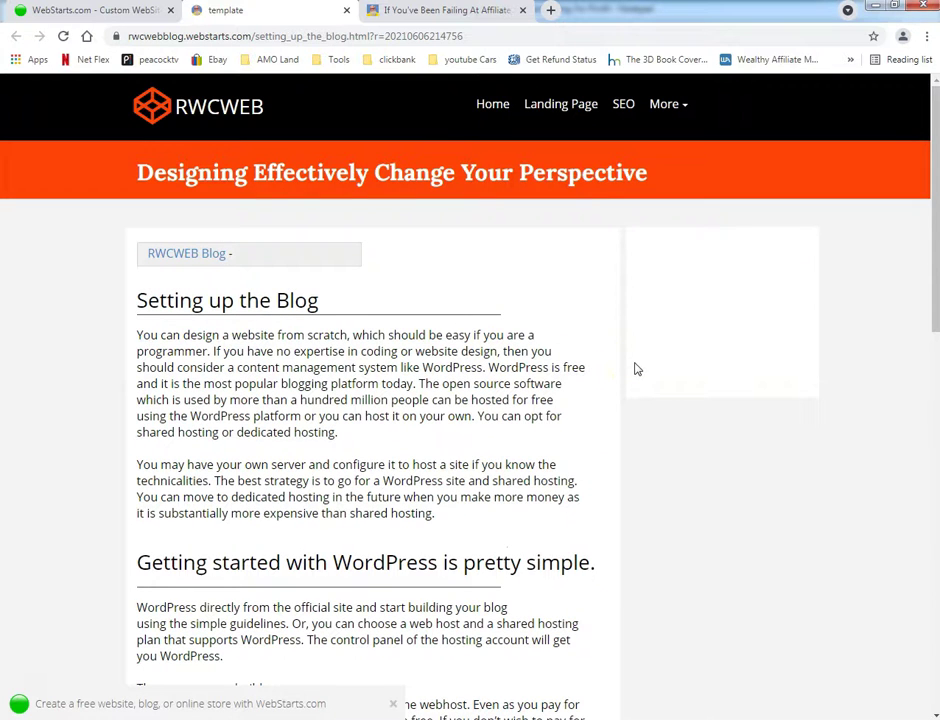
- Switch to the rwcweb.com page and examine its affiliate marketing pitch and the name and email sign-up form
click(125, 11)
click(403, 11)
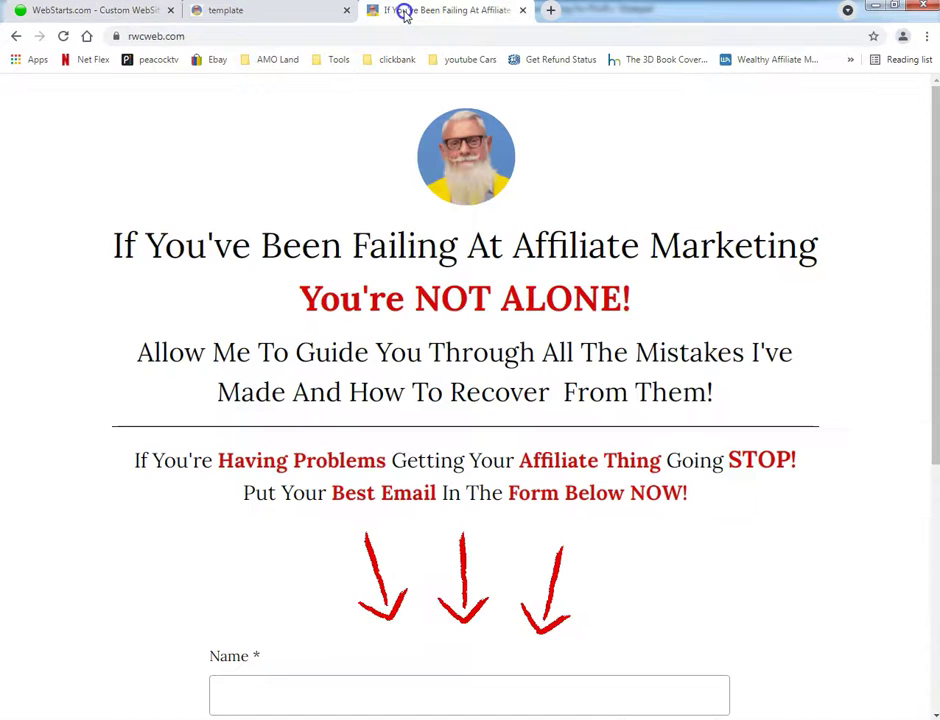
click(84, 272)
scroll(84, 276, down, 1)
scroll(84, 280, down, 2)
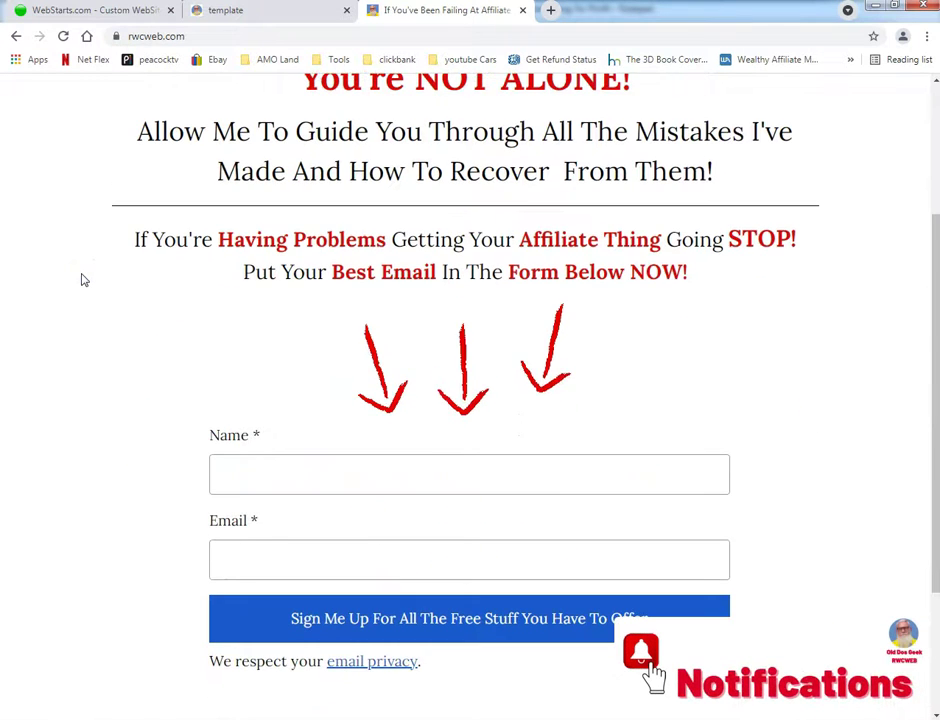